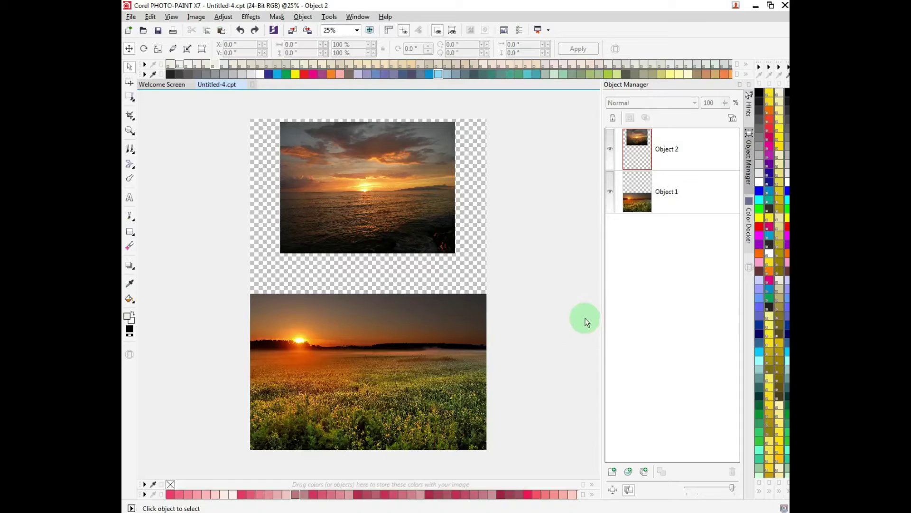
Enlarge the field photo, then move and stretch the sea sunset across the canvas.
click(450, 332)
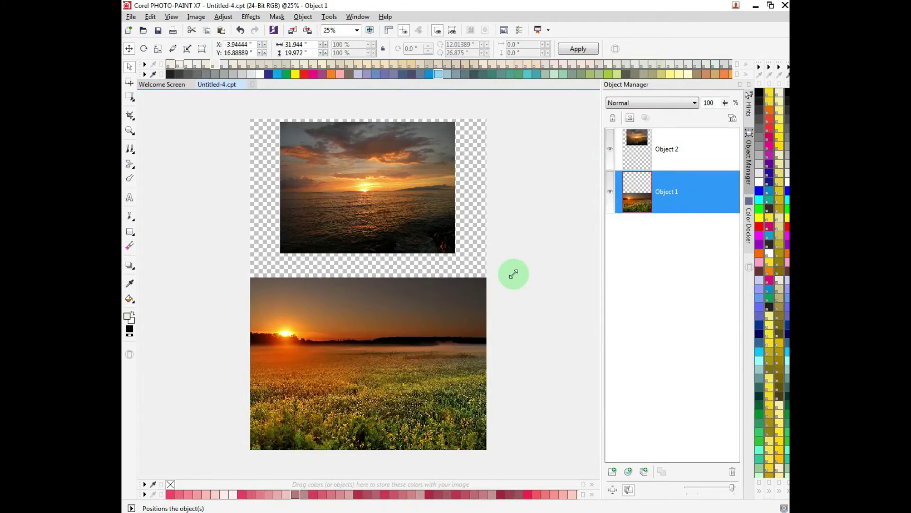
drag(488, 293, 530, 268)
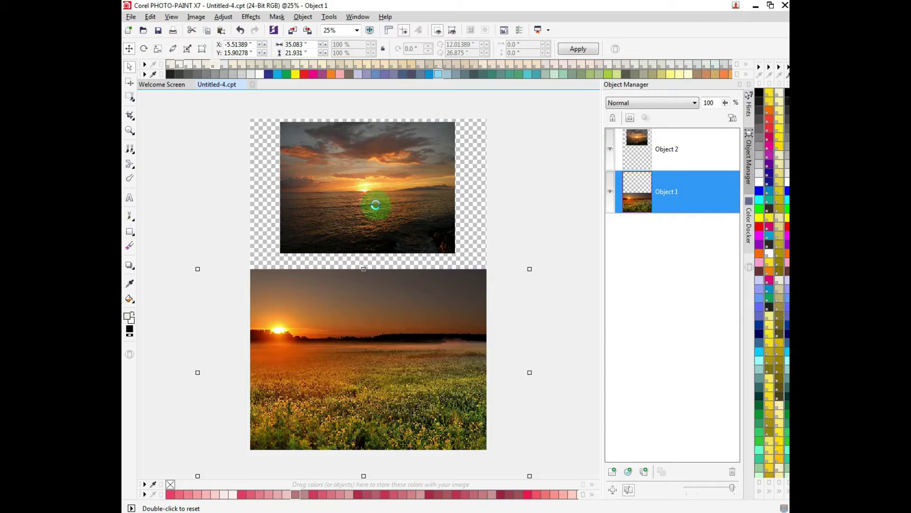
drag(372, 179, 310, 308)
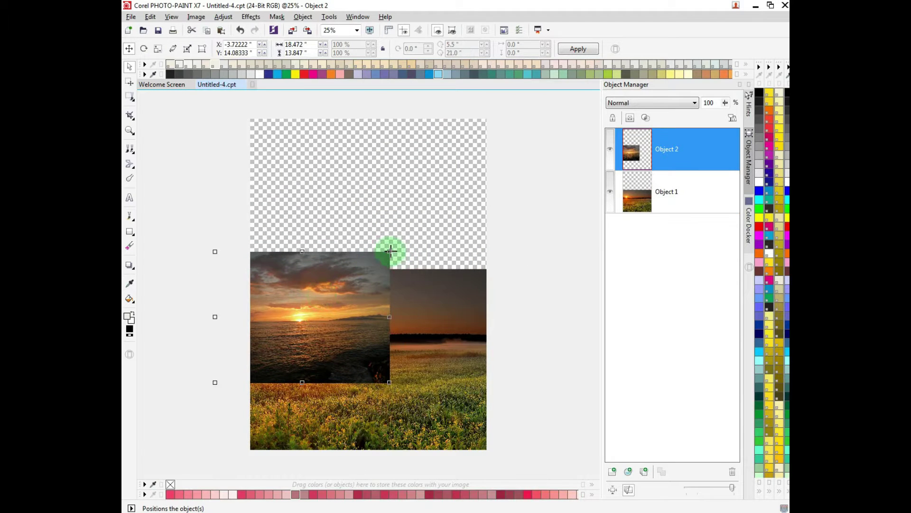
drag(390, 251, 500, 169)
drag(295, 299, 301, 265)
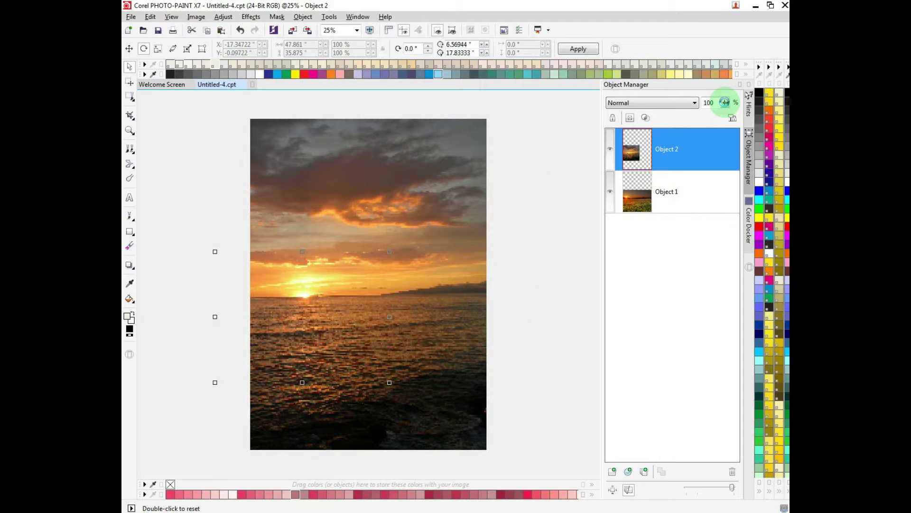
Drop the sea sunset's opacity to 72 and move it lower on the canvas.
drag(725, 102, 712, 110)
mouse_move(413, 346)
mouse_down()
mouse_move(396, 366)
mouse_move(463, 293)
mouse_up()
mouse_move(513, 148)
mouse_down()
mouse_move(549, 102)
mouse_move(380, 336)
mouse_move(387, 325)
mouse_move(380, 358)
mouse_move(359, 338)
mouse_up()
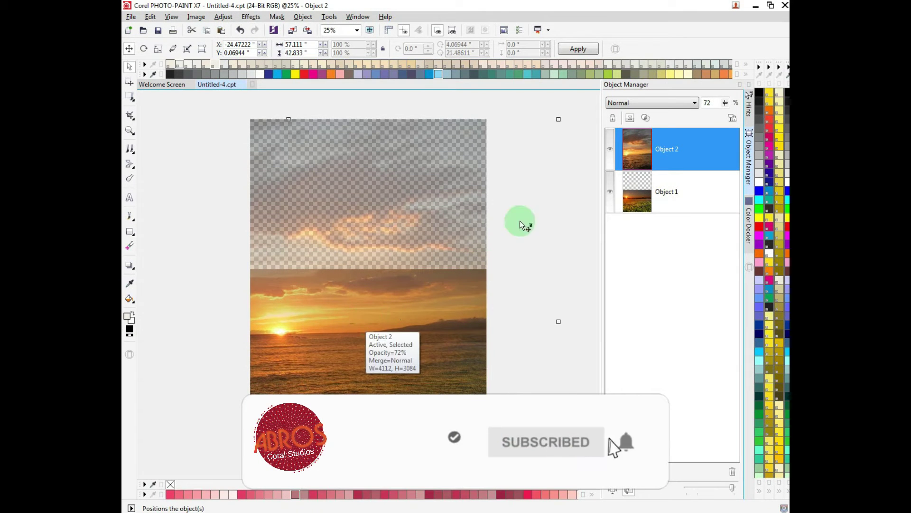
scroll(430, 121, up, 1)
scroll(435, 117, up, 1)
scroll(439, 112, down, 1)
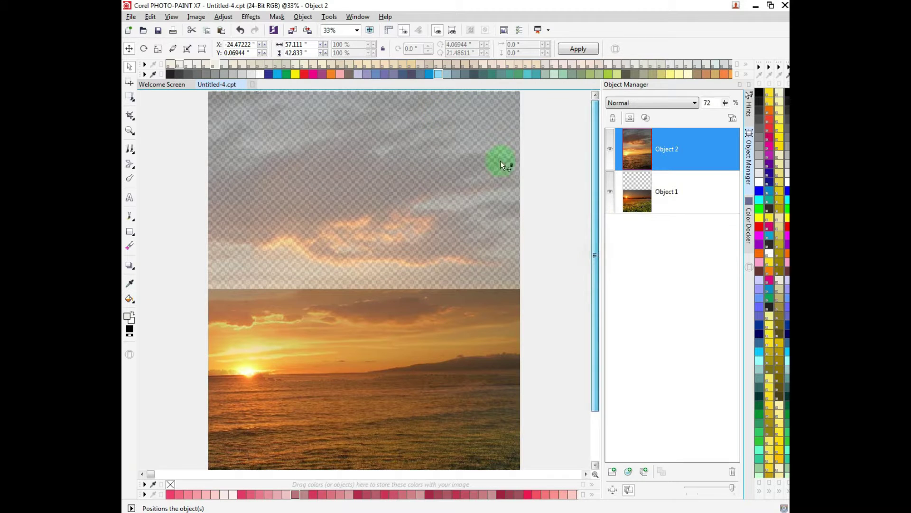
Nudge the sea sunset into place and restore it to full opacity.
click(479, 146)
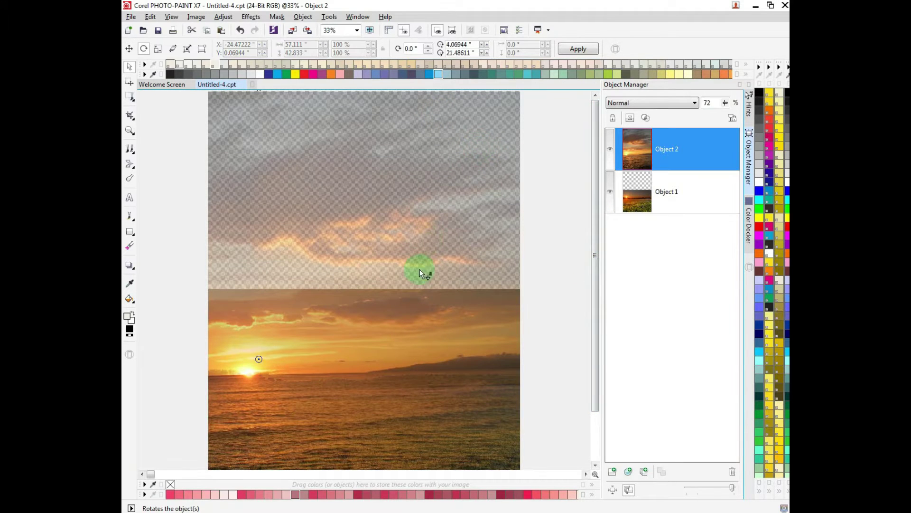
scroll(419, 269, down, 1)
drag(400, 297, 398, 294)
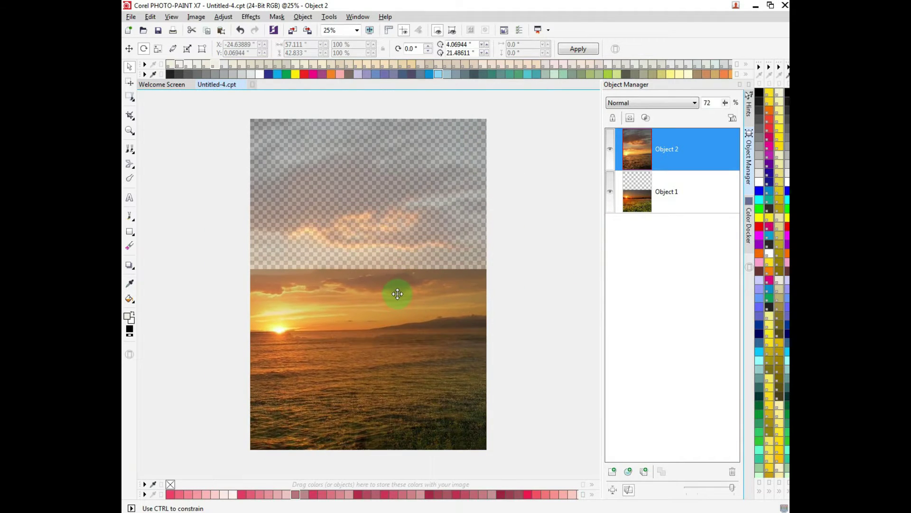
click(528, 267)
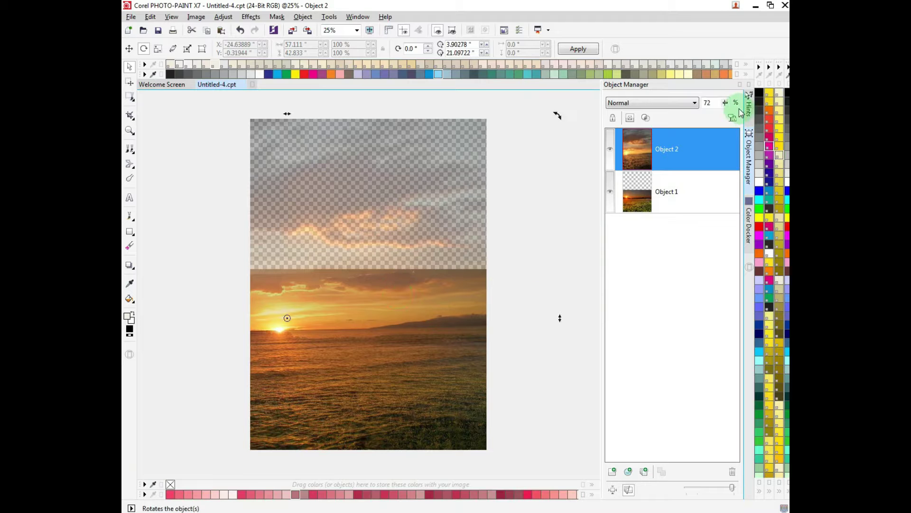
drag(726, 107, 760, 107)
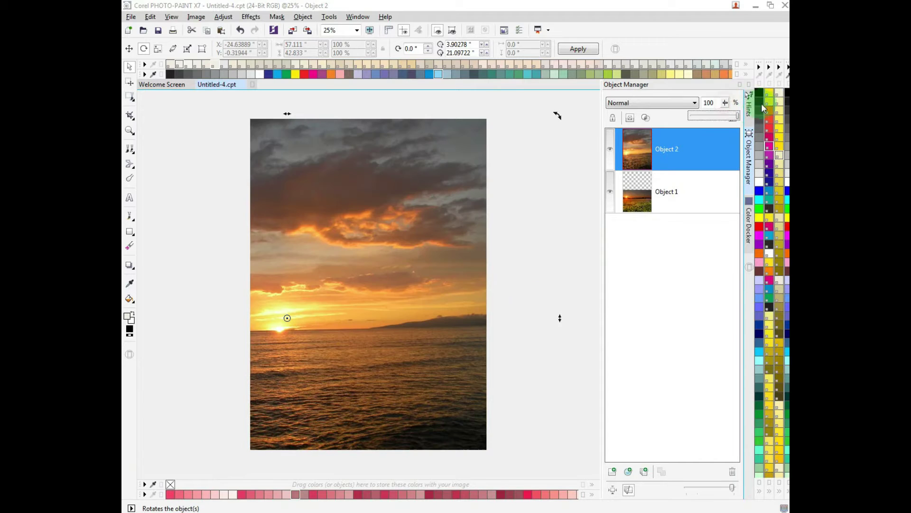
click(584, 126)
click(133, 271)
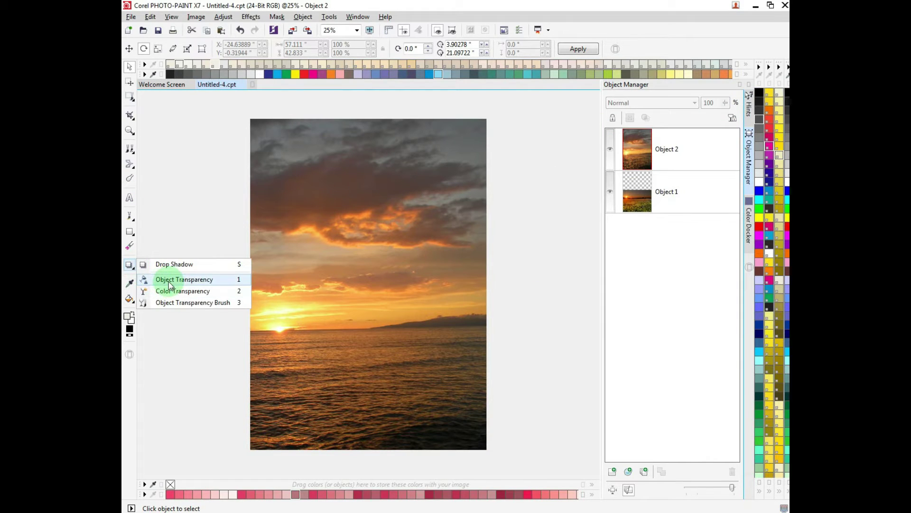
Apply a linear transparency gradient fading the sea sunset's water downward into the field.
click(157, 279)
drag(350, 335, 357, 371)
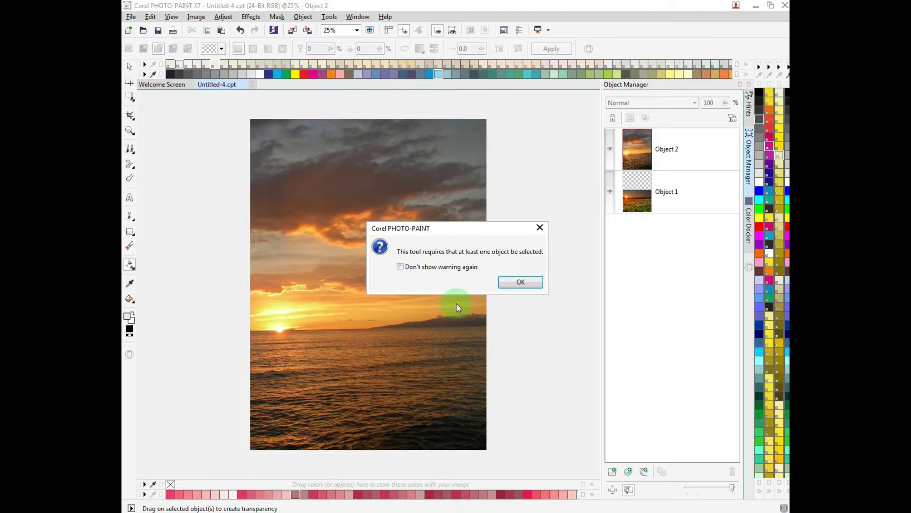
key(Return)
click(669, 152)
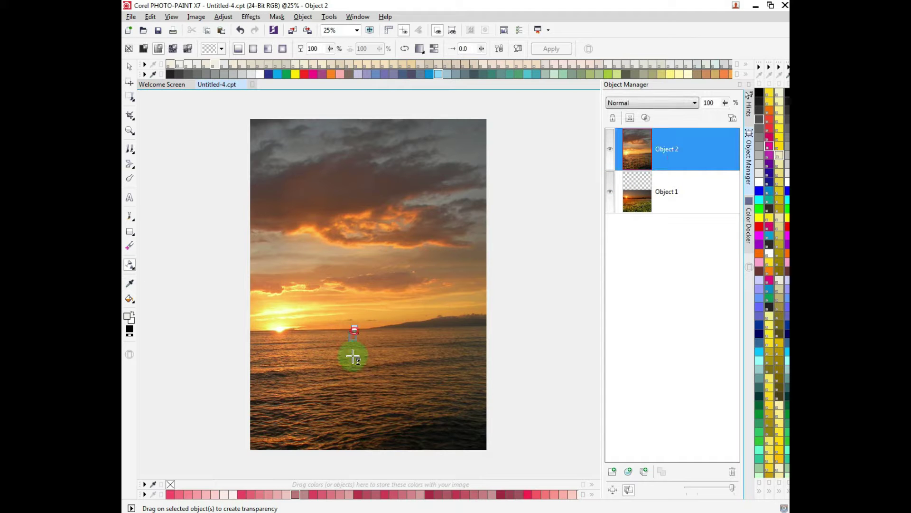
drag(355, 378, 356, 376)
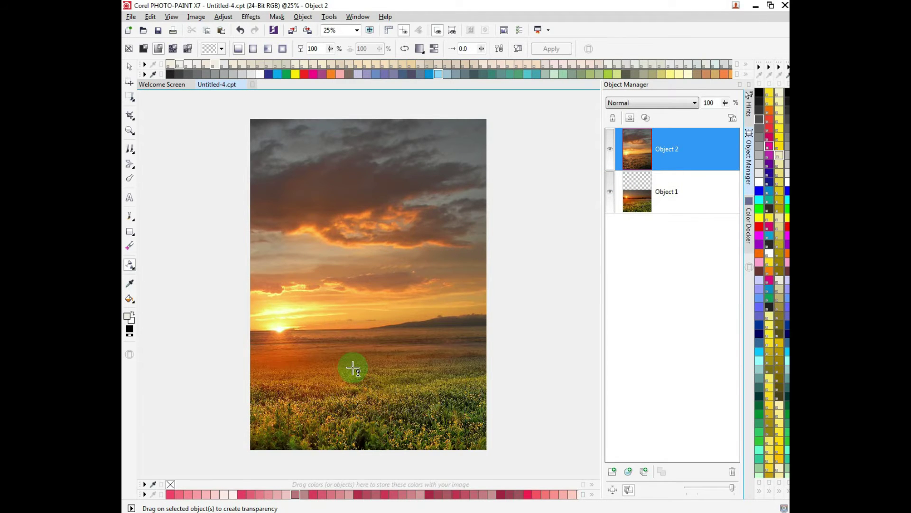
scroll(354, 368, up, 1)
scroll(359, 322, up, 1)
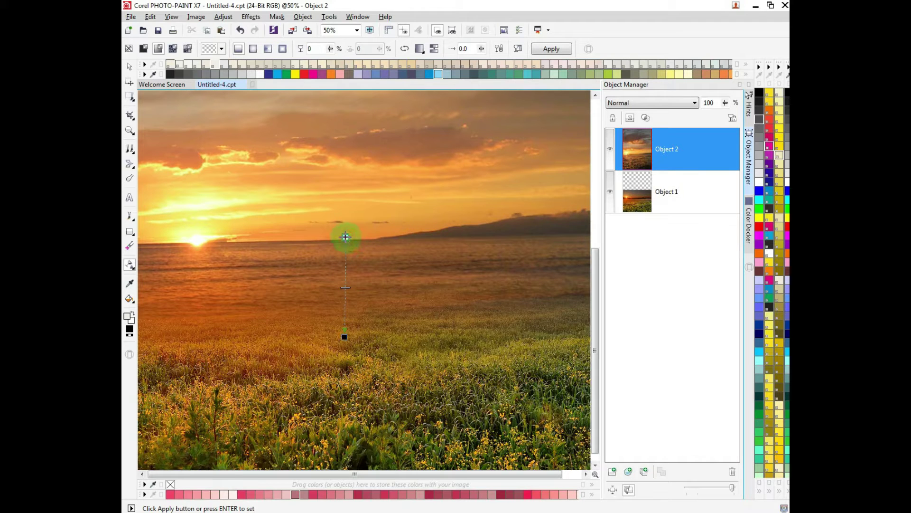
click(291, 321)
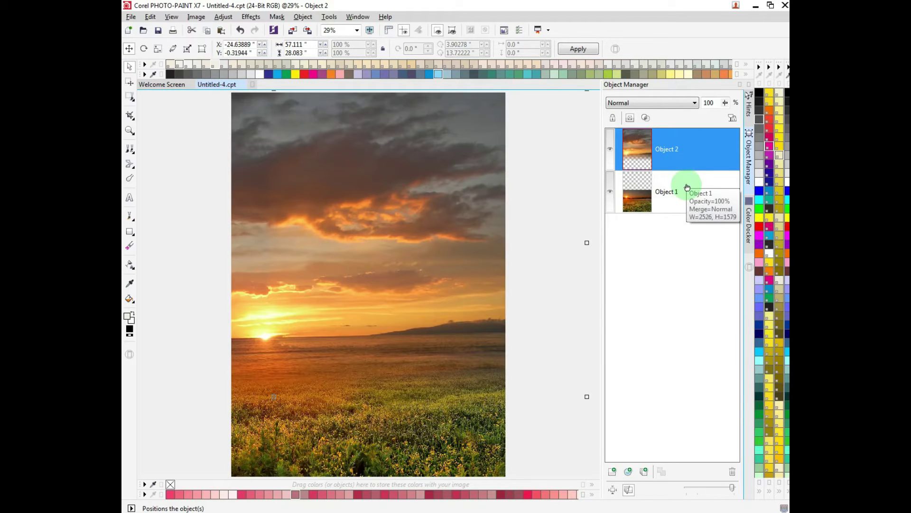
Group the field photo and the sea sunset into one object.
shift+click(688, 186)
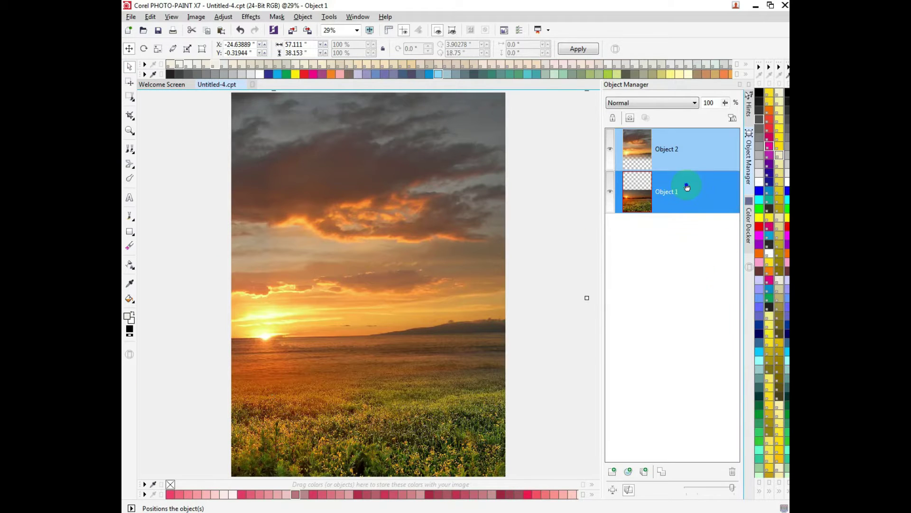
right_click(688, 185)
click(685, 306)
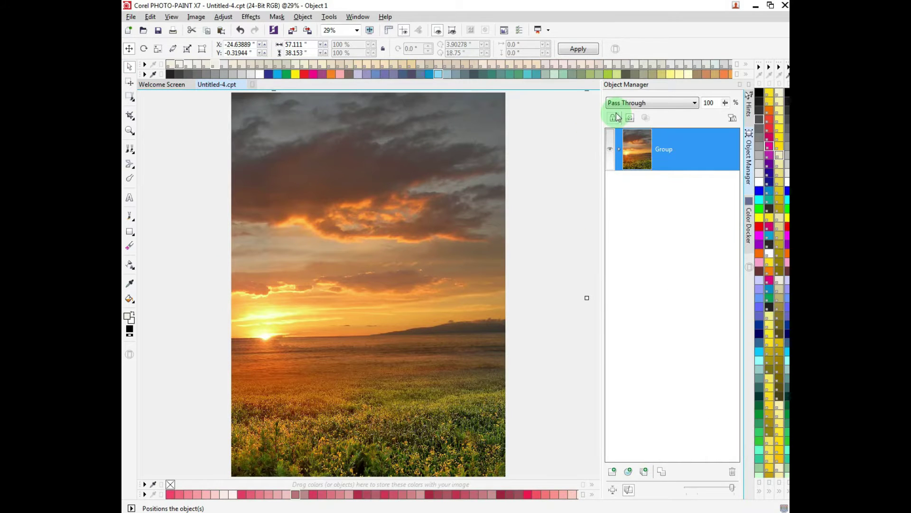
click(572, 144)
Import the cut-out jumping boy image onto the poster.
key(ctrl+i)
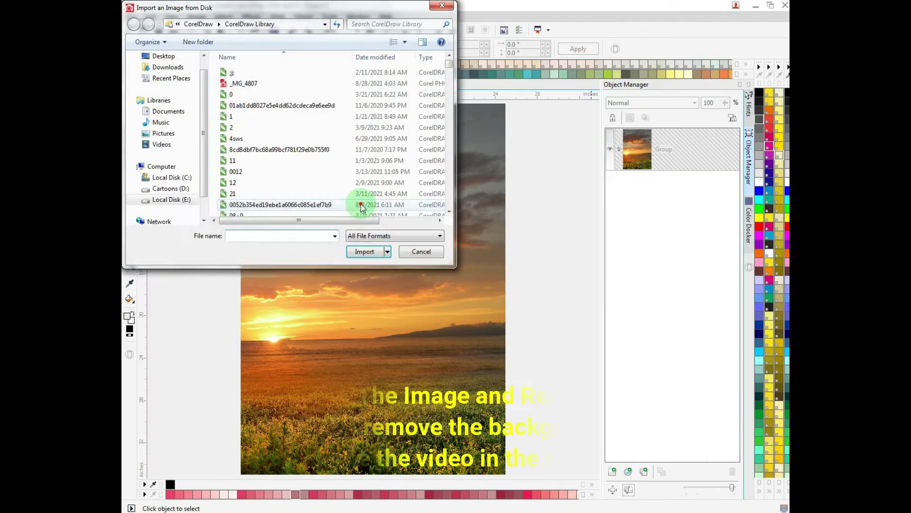
text(kid)
double_click(366, 206)
click(361, 276)
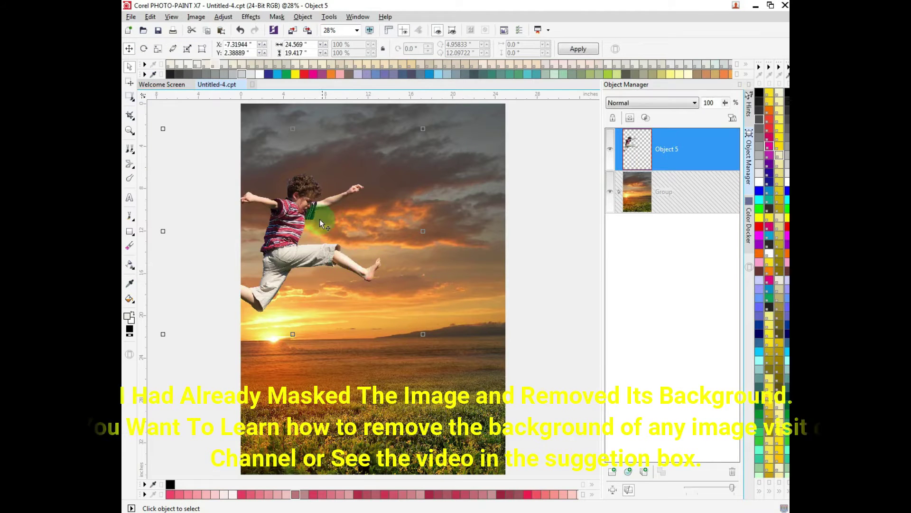
scroll(337, 216, up, 2)
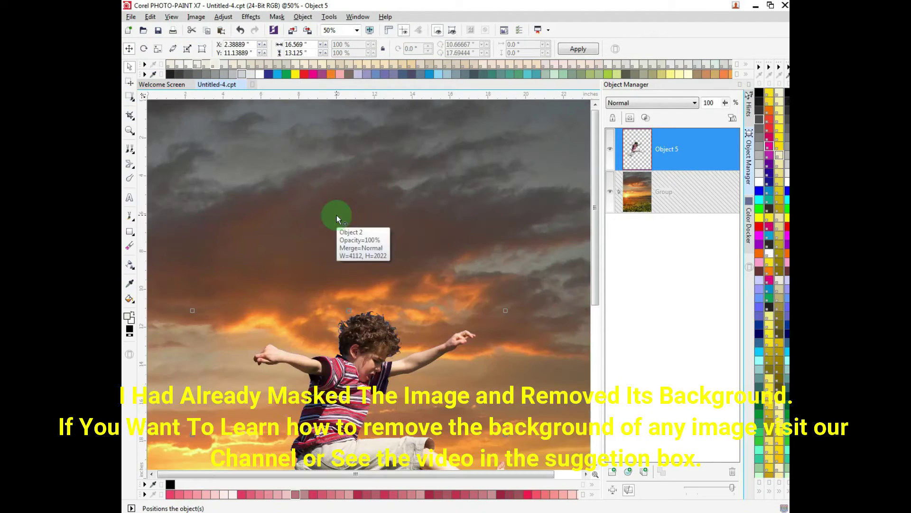
key(w)
scroll(409, 298, up, 2)
scroll(408, 298, up, 2)
scroll(409, 298, up, 2)
scroll(408, 298, up, 2)
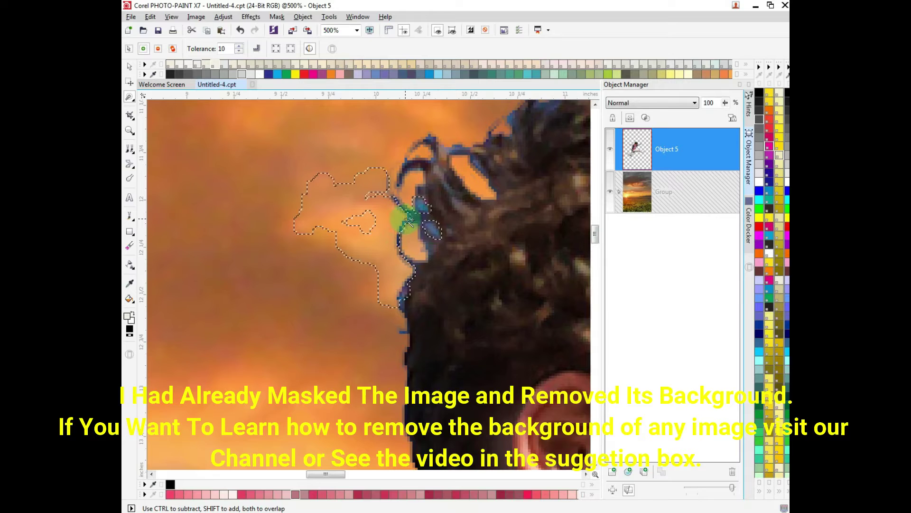
Undo the sky mask, delete a stray blue hair fringe, and set a round eraser nib.
key(ctrl+z)
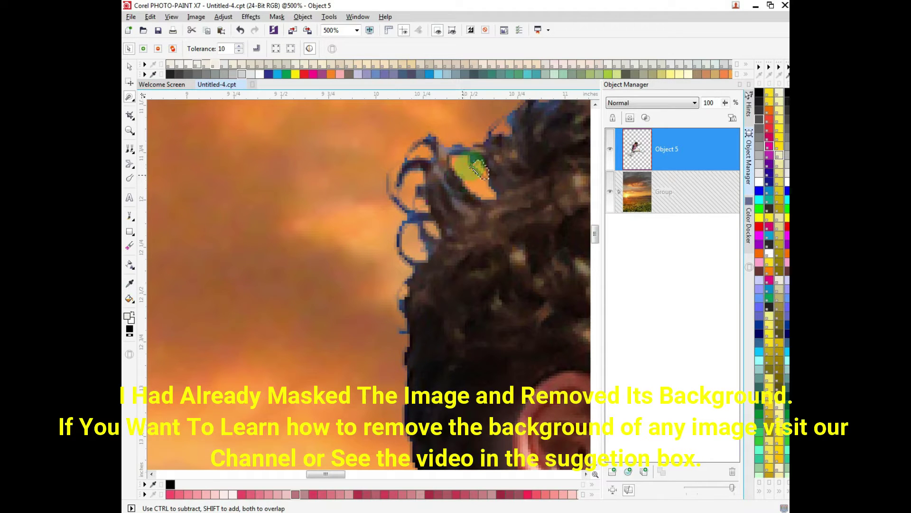
scroll(436, 268, up, 3)
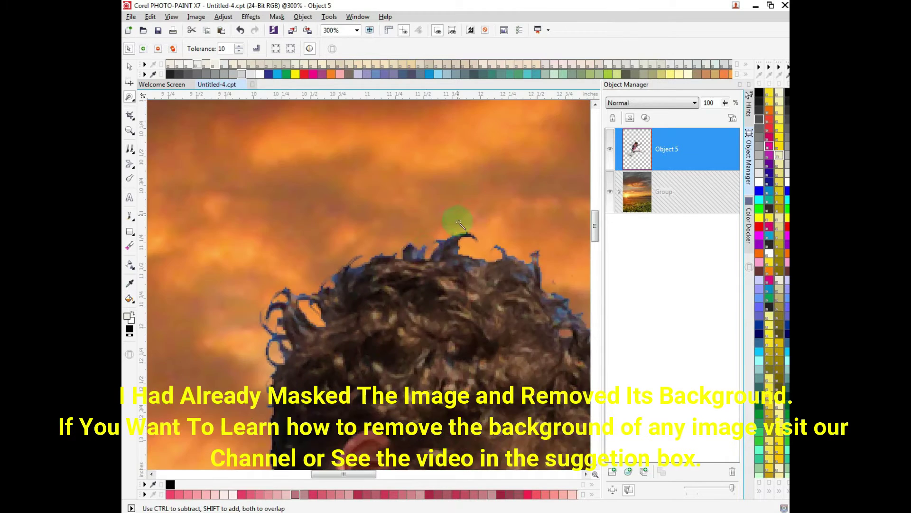
scroll(372, 287, right, 3)
click(416, 277)
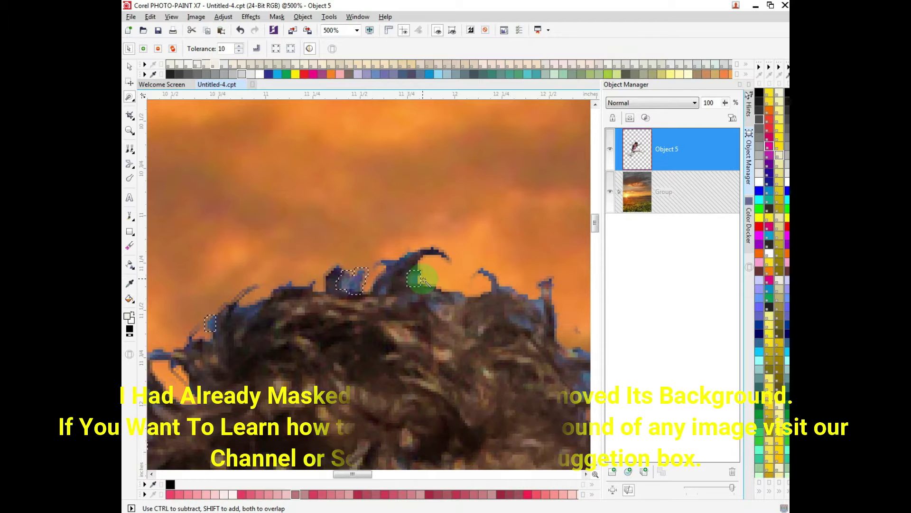
key(Delete)
key(x)
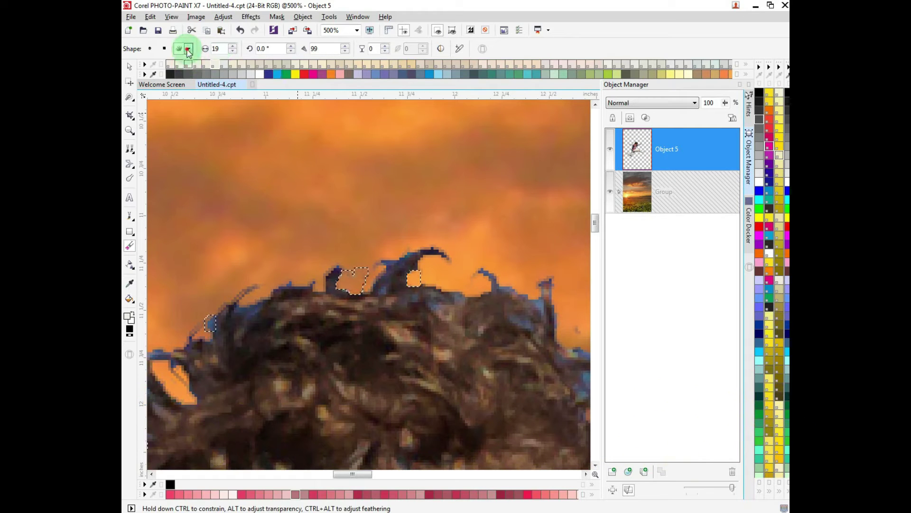
click(188, 49)
drag(450, 178, 449, 71)
click(318, 72)
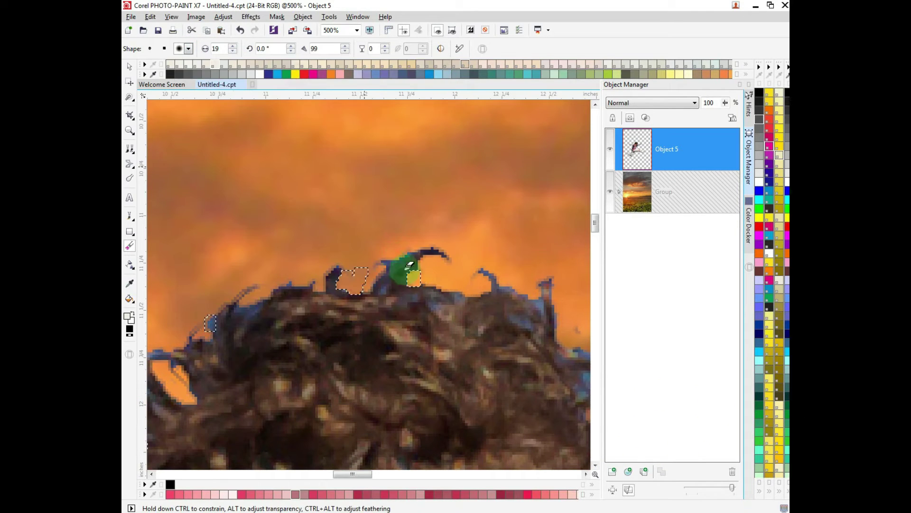
scroll(171, 373, down, 1)
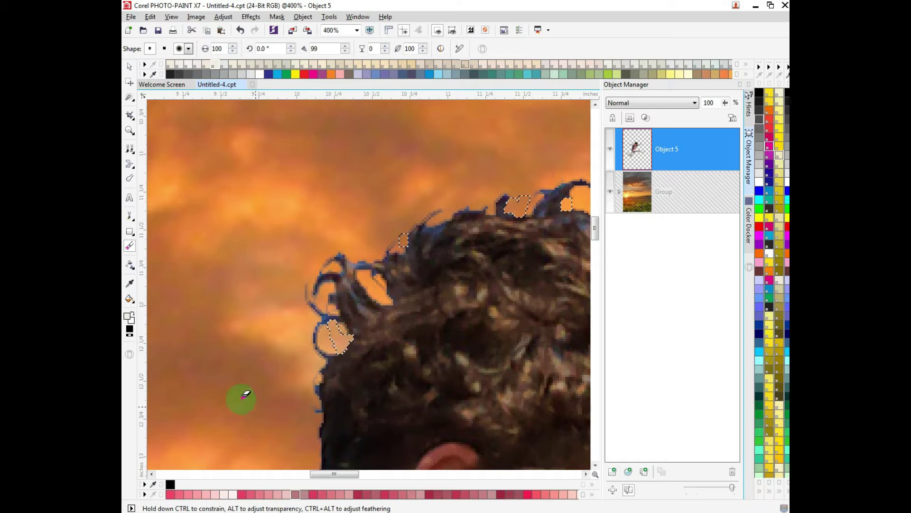
click(358, 281)
key(ctrl+z)
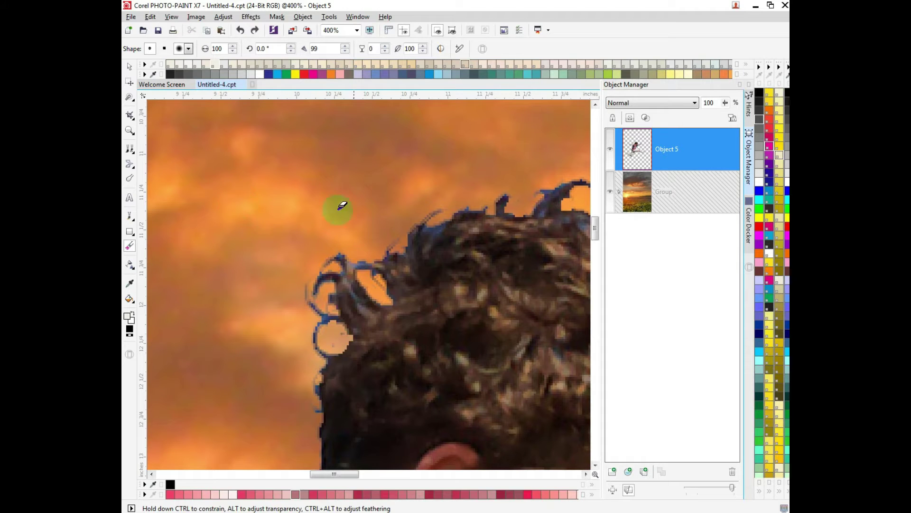
Erase the blue fringe along the hair's left, upper and lower edges, undoing an overshoot.
drag(338, 258, 321, 320)
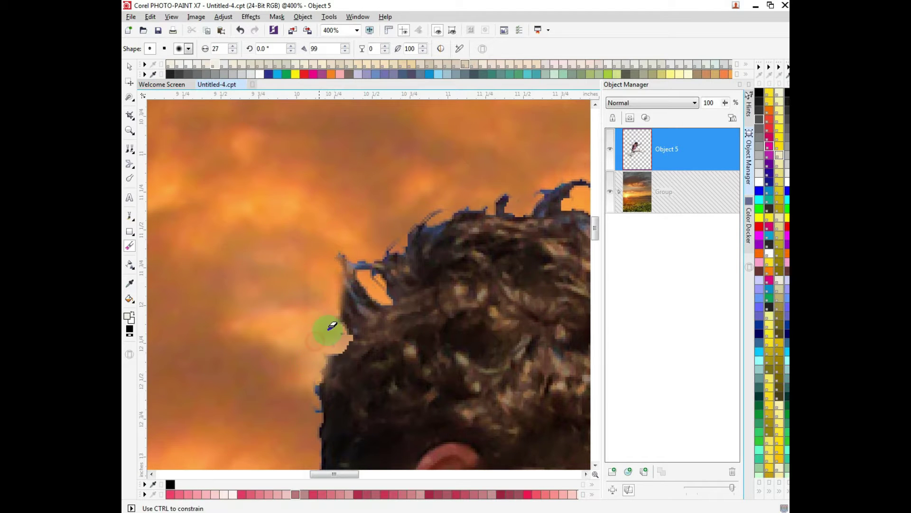
mouse_move(326, 374)
mouse_down()
mouse_move(332, 301)
mouse_move(326, 358)
mouse_move(438, 220)
mouse_move(609, 178)
mouse_move(495, 230)
mouse_move(406, 325)
mouse_move(298, 200)
mouse_move(444, 260)
mouse_up()
mouse_move(369, 194)
mouse_down()
mouse_move(407, 260)
mouse_move(500, 363)
mouse_up()
key(ctrl+z)
scroll(475, 408, down, 1)
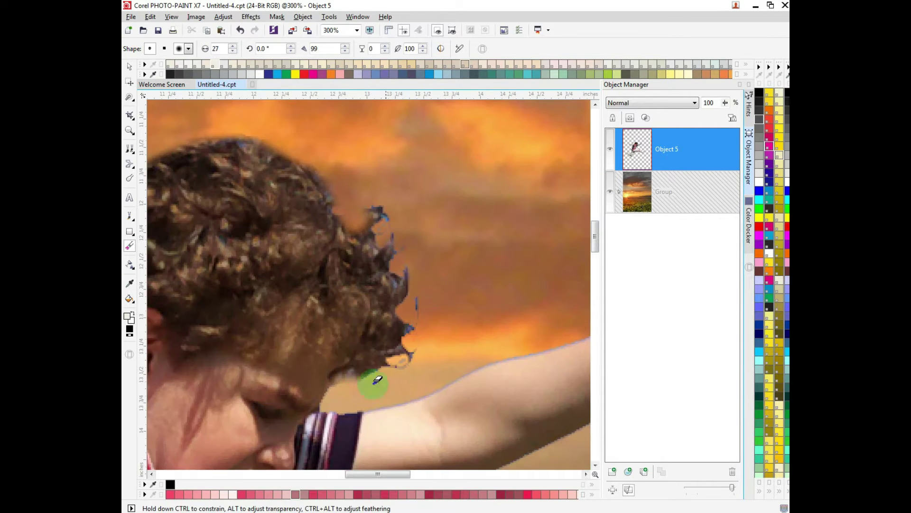
drag(378, 380, 425, 347)
Erase the remaining blue fringe along the hair's right edge and top.
mouse_move(382, 252)
mouse_down()
mouse_move(392, 295)
mouse_move(372, 360)
mouse_up()
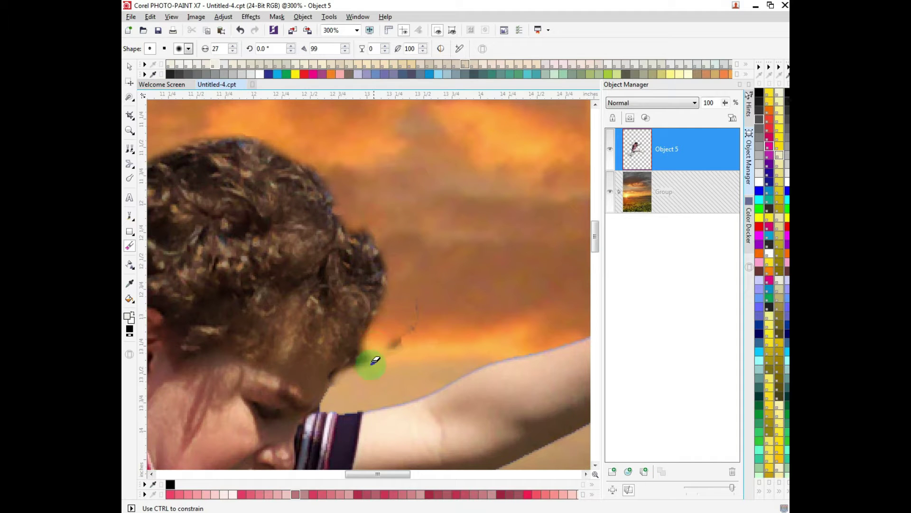
scroll(375, 351, up, 1)
mouse_move(413, 233)
mouse_down()
mouse_move(407, 198)
mouse_move(378, 171)
mouse_up()
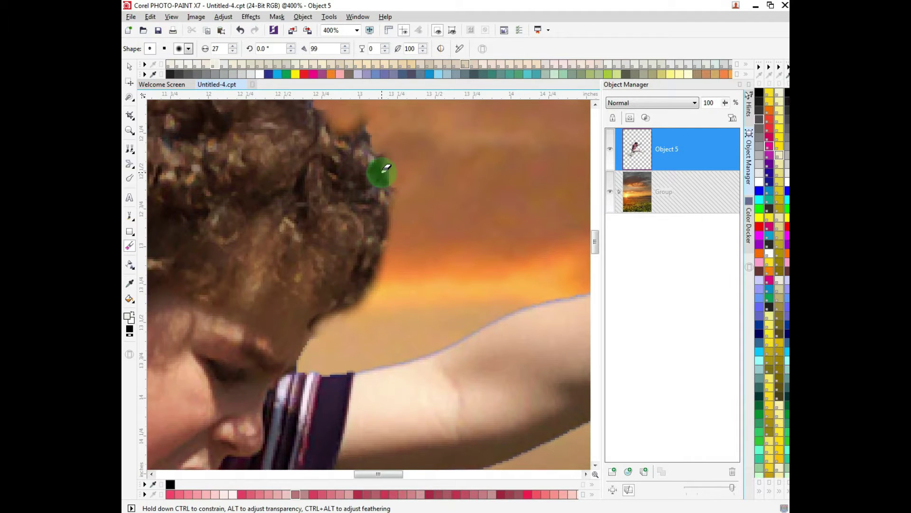
scroll(366, 190, up, 2)
drag(350, 205, 441, 317)
scroll(442, 318, down, 2)
scroll(299, 264, down, 2)
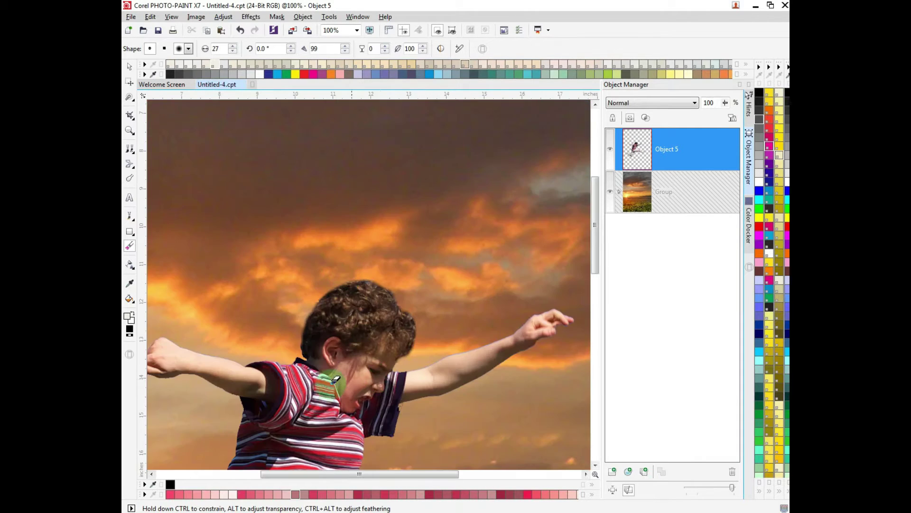
scroll(315, 376, down, 2)
click(131, 67)
Shrink the jumping boy and move him right and lower over the field.
drag(383, 265, 394, 309)
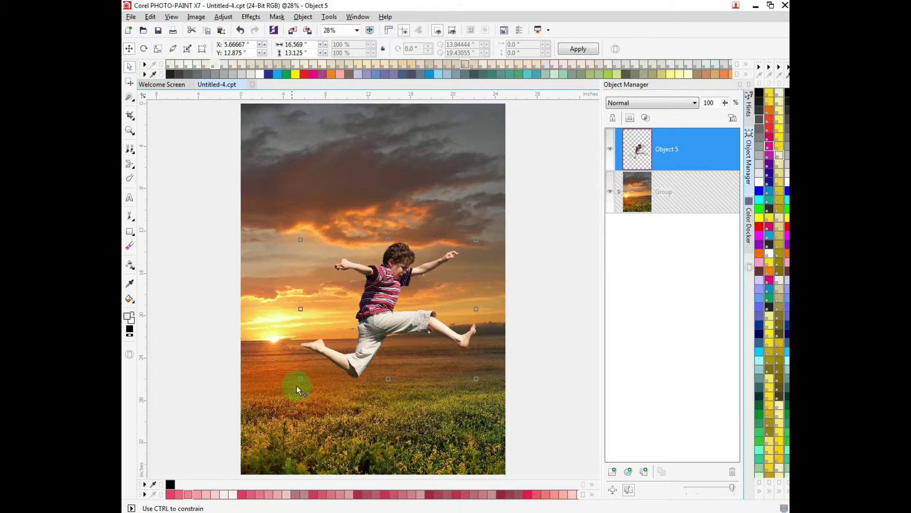
drag(304, 383, 335, 353)
drag(408, 325, 451, 344)
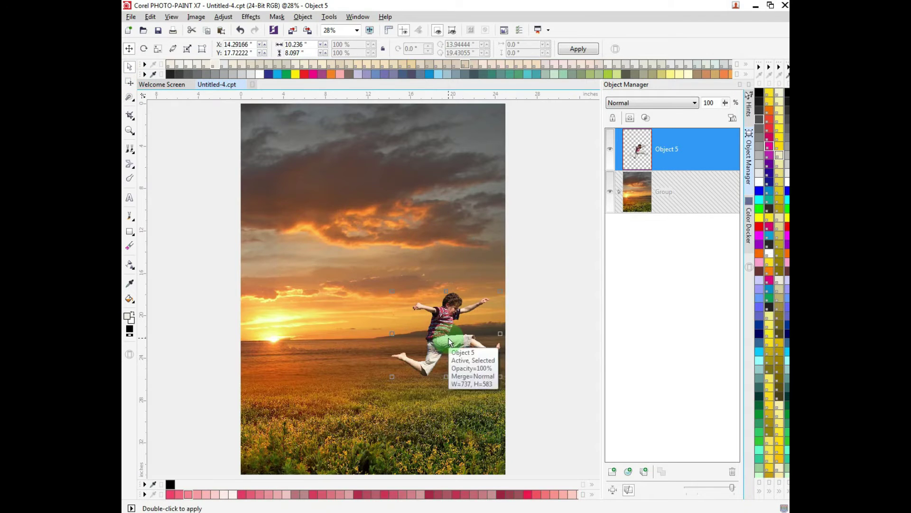
scroll(447, 342, up, 2)
scroll(549, 301, up, 1)
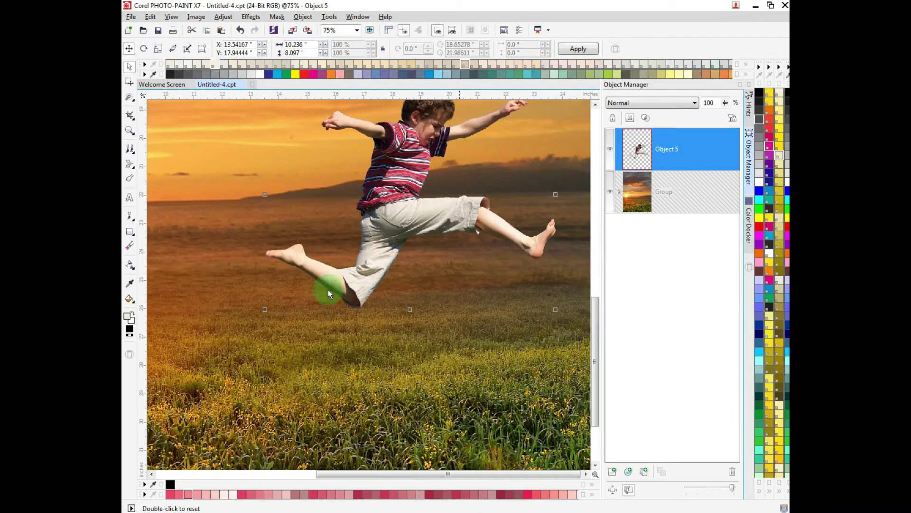
Fine-tune the boy's position so he hovers just below the horizon.
drag(264, 309, 279, 292)
scroll(278, 290, down, 1)
drag(478, 234, 504, 252)
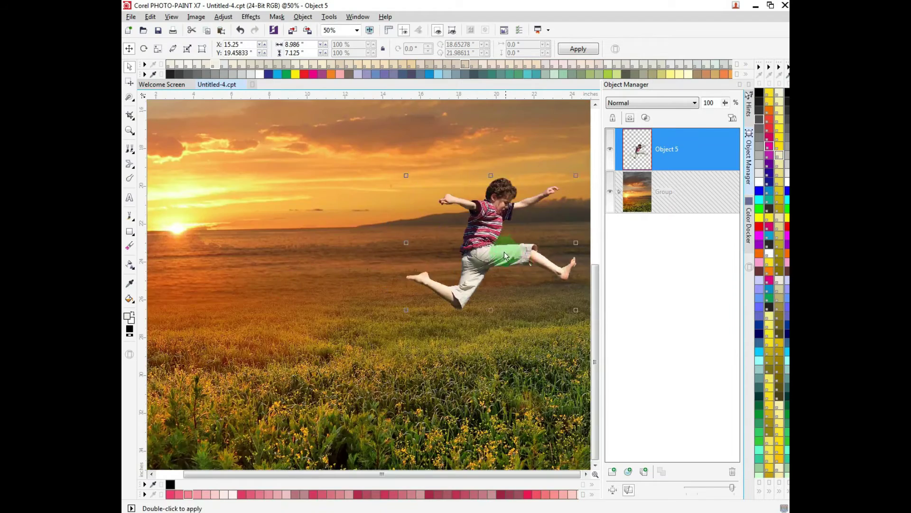
scroll(470, 363, down, 1)
scroll(466, 375, down, 1)
scroll(467, 364, up, 1)
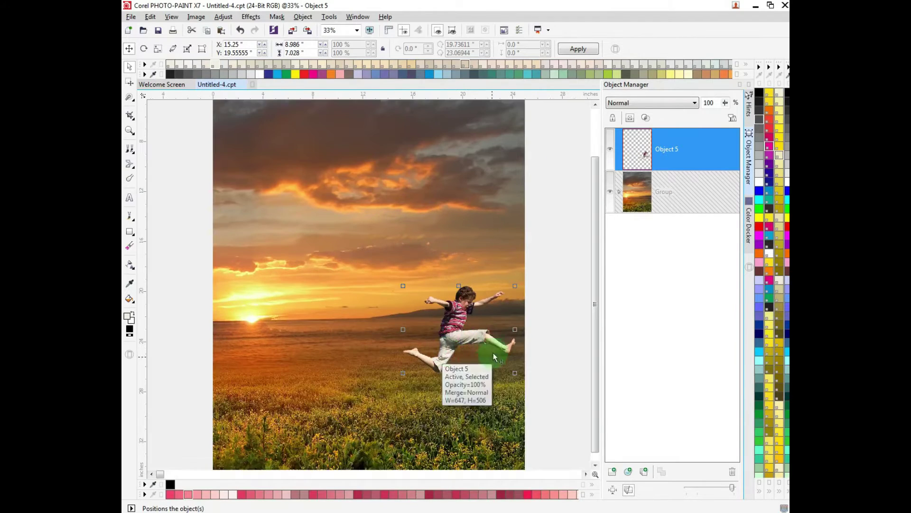
click(493, 353)
scroll(525, 304, up, 1)
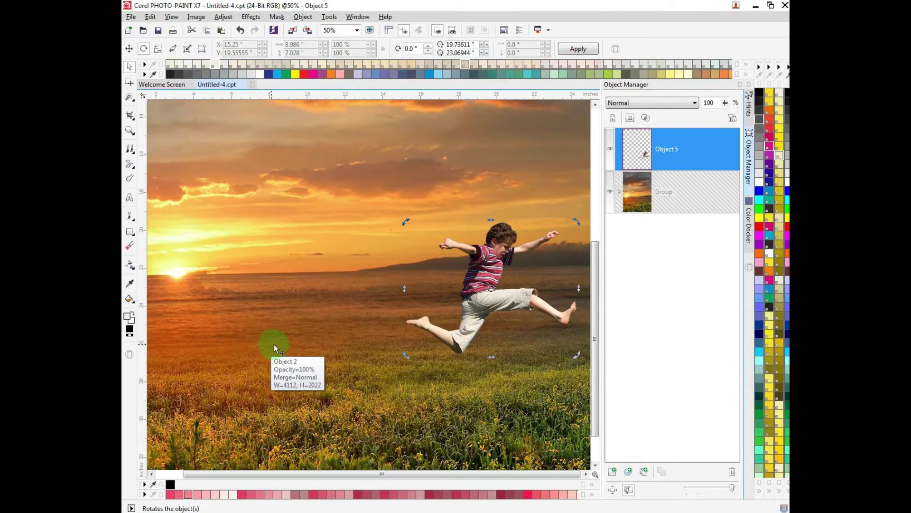
key(b)
scroll(464, 306, up, 1)
scroll(464, 305, up, 1)
click(231, 257)
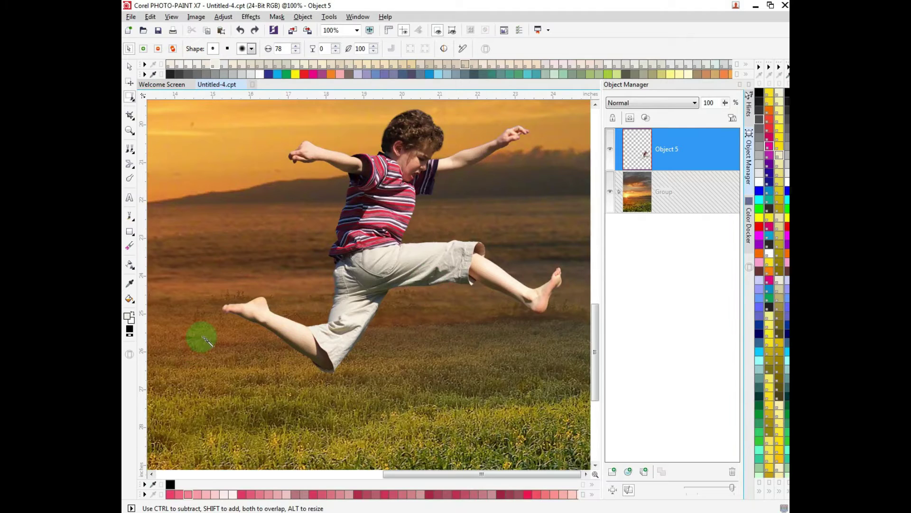
Shrink the mask brush and mask the boy's foot and leg up toward the shoulder.
drag(236, 294, 242, 306)
scroll(246, 328, up, 1)
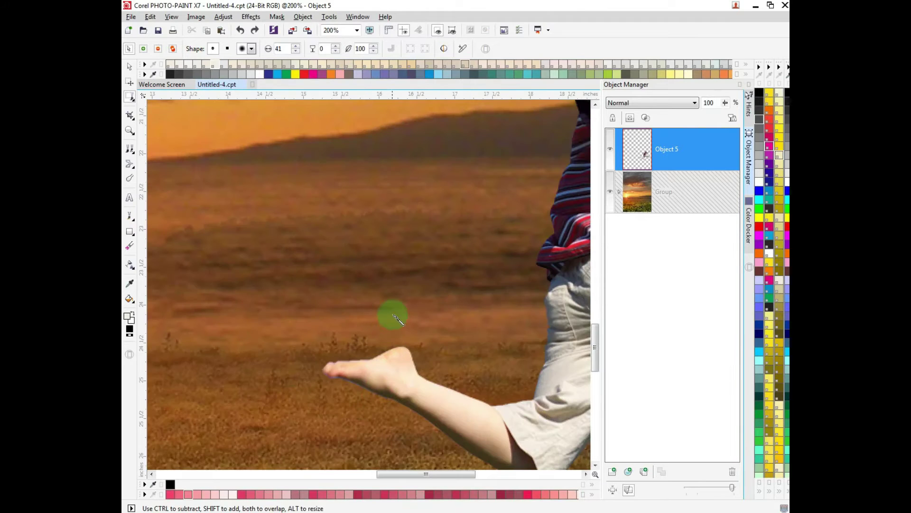
drag(345, 380, 366, 391)
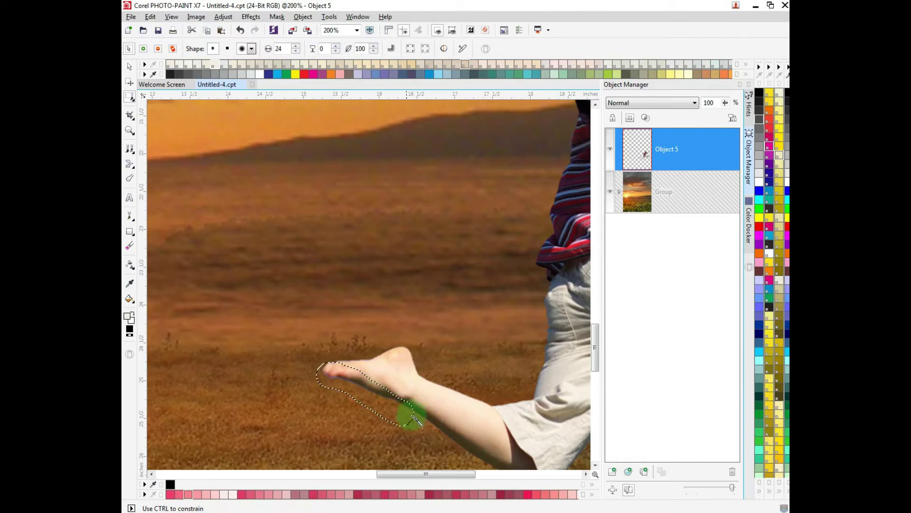
mouse_move(469, 455)
mouse_down()
mouse_move(518, 366)
mouse_move(550, 203)
mouse_move(554, 266)
mouse_up()
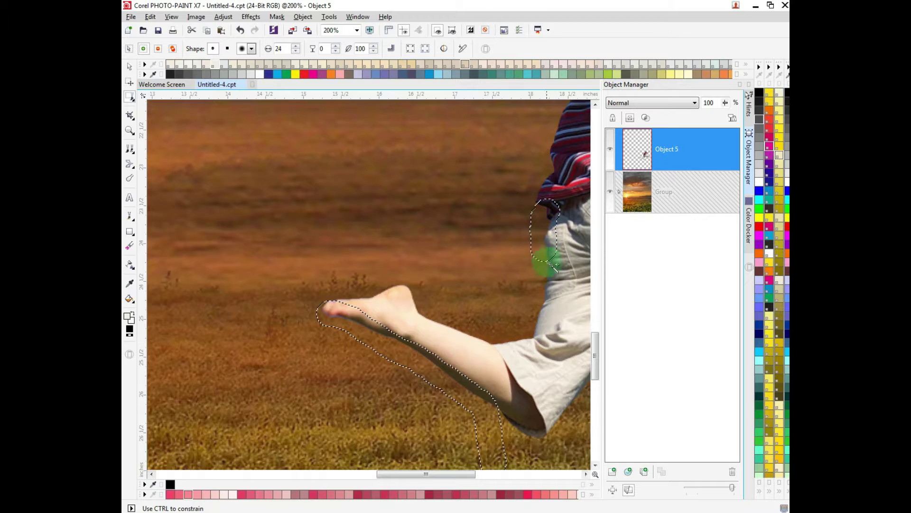
drag(547, 324, 366, 270)
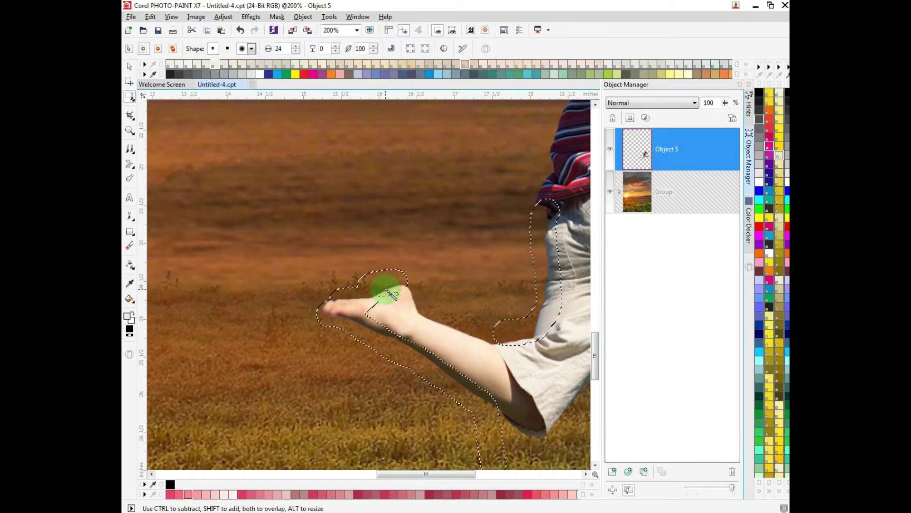
scroll(471, 228, down, 1)
scroll(472, 228, up, 2)
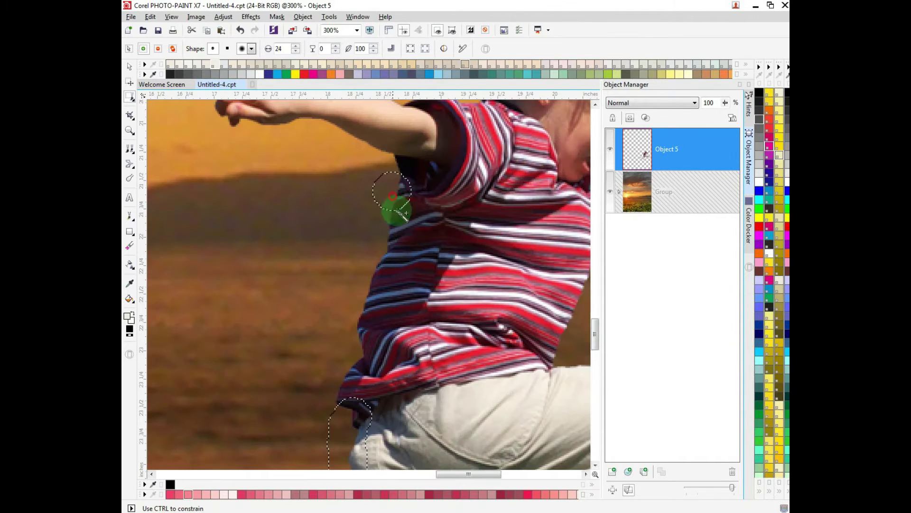
drag(360, 325, 363, 248)
drag(373, 332, 380, 299)
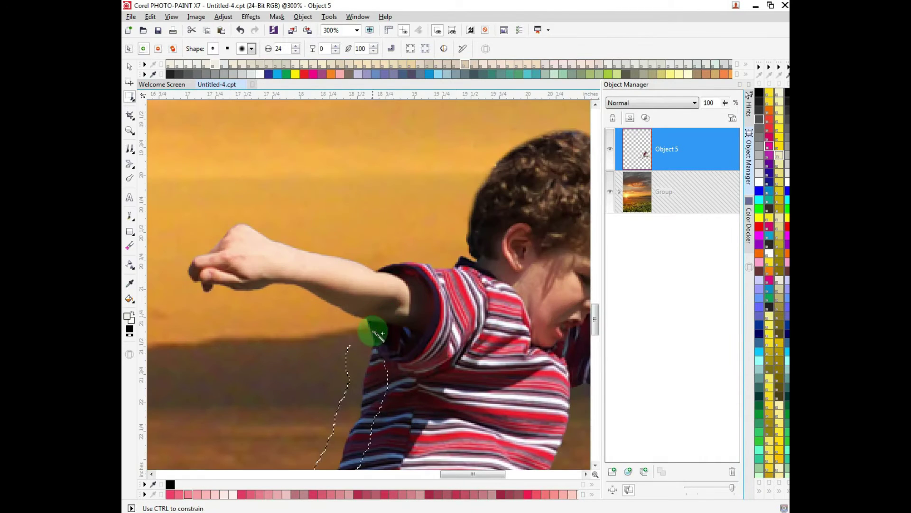
Extend the mask along the forearm, raised hand, top of the head and shorts.
drag(351, 356, 210, 251)
drag(209, 285, 212, 270)
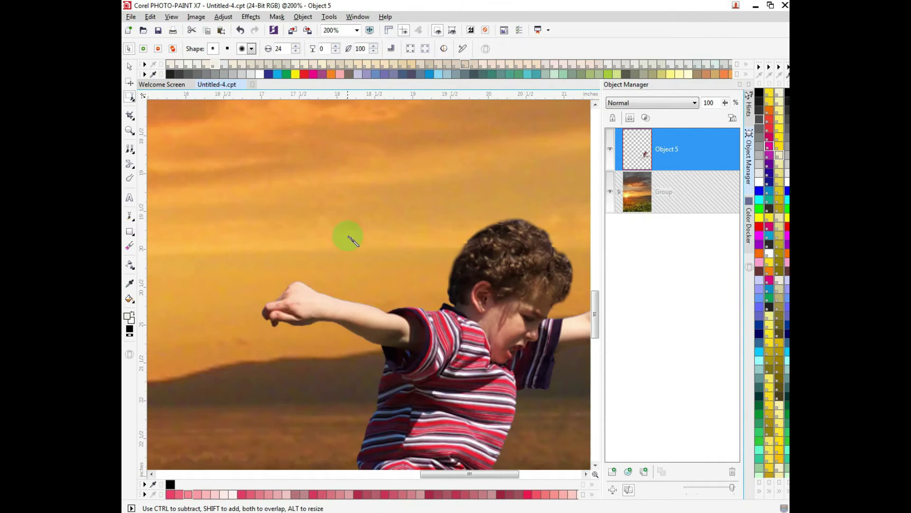
scroll(346, 234, down, 2)
scroll(347, 214, up, 2)
drag(388, 141, 464, 122)
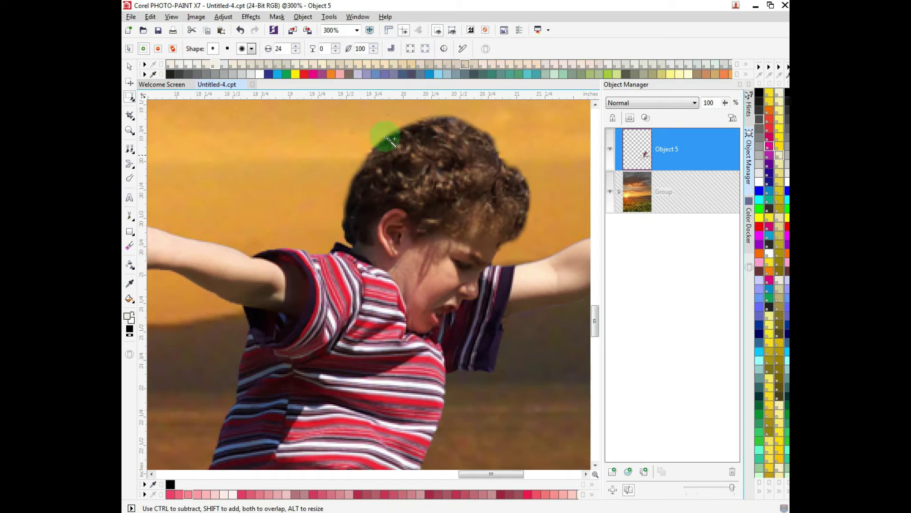
scroll(427, 299, down, 1)
scroll(427, 299, down, 1)
scroll(438, 381, up, 1)
drag(438, 380, 371, 420)
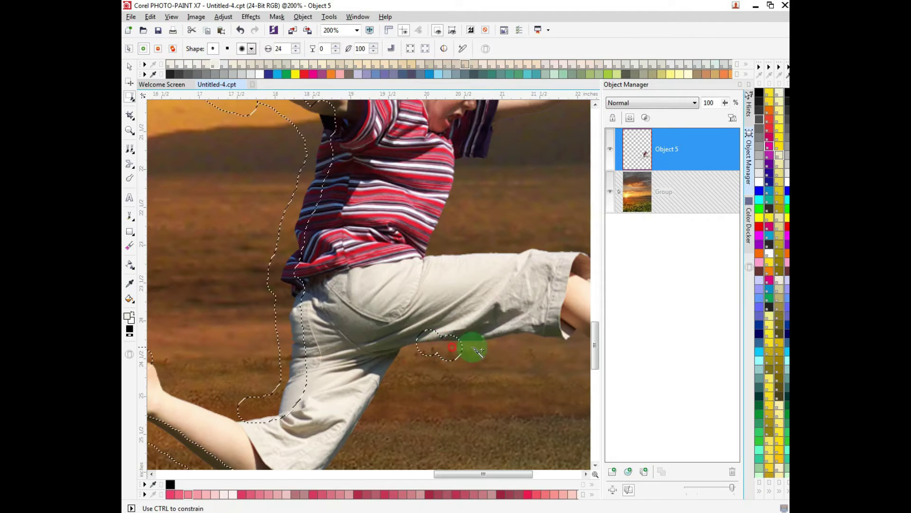
scroll(370, 420, down, 1)
mouse_move(400, 346)
mouse_down()
mouse_move(421, 291)
mouse_move(325, 270)
mouse_up()
In the Image Adjustment Lab, raise the boy's saturation to 20 and brightness slightly.
key(F4)
click(129, 83)
click(196, 16)
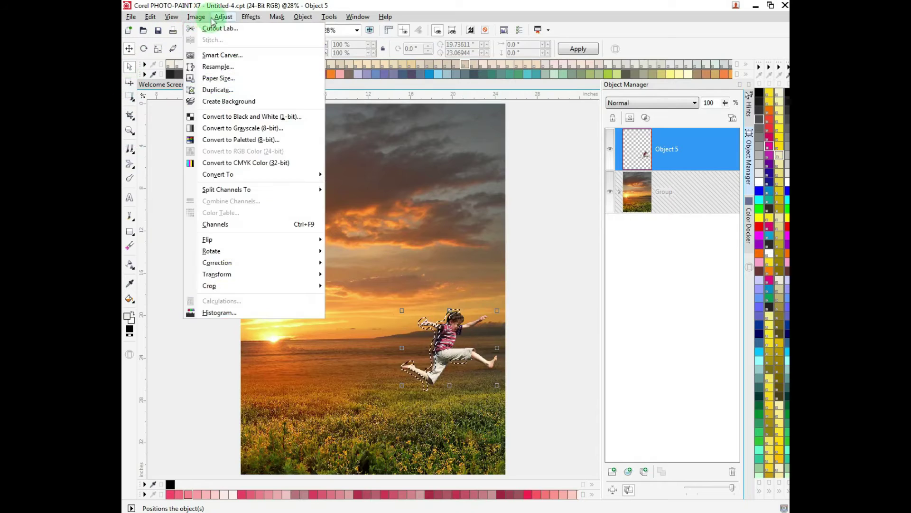
click(258, 37)
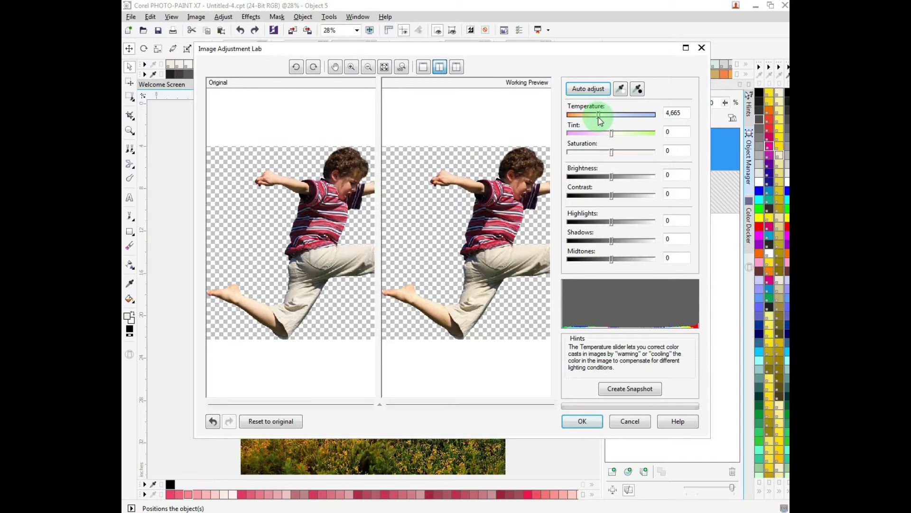
click(617, 151)
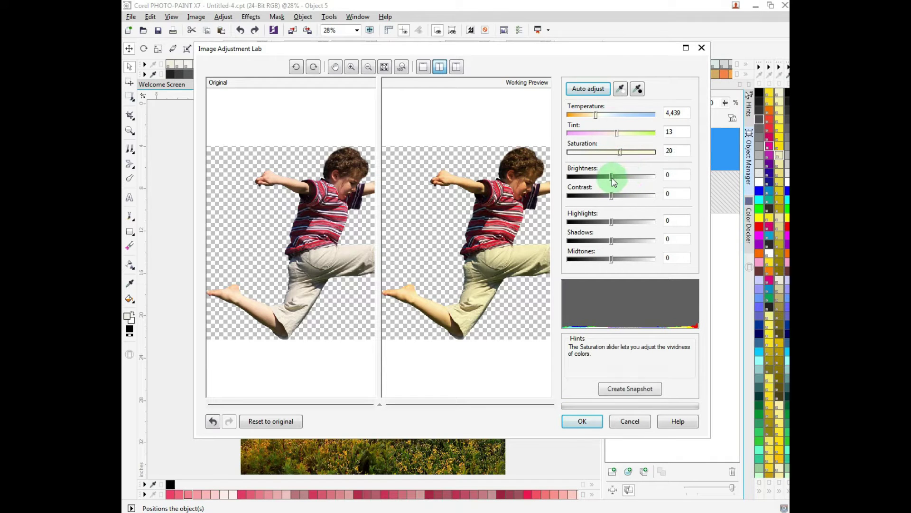
drag(613, 180, 617, 182)
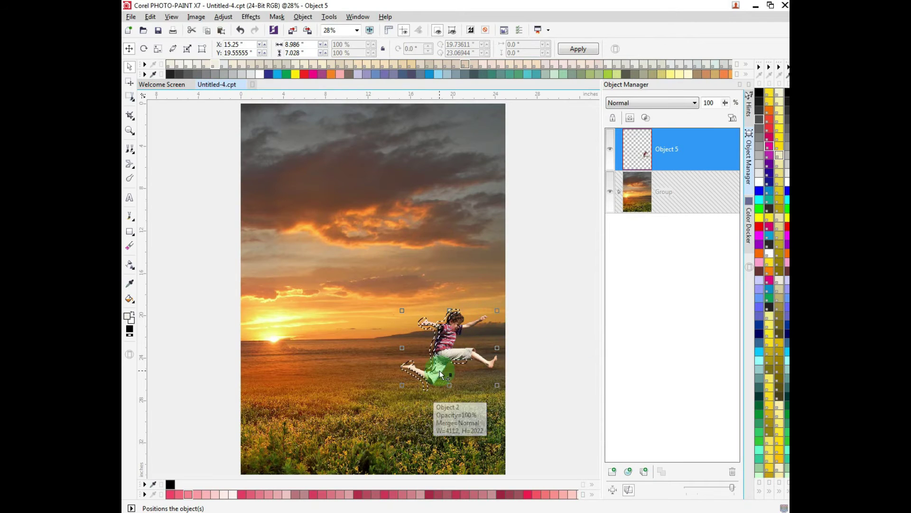
Select the boy and brush-mask the side of his shirt and shorts.
scroll(494, 303, up, 2)
scroll(480, 266, up, 1)
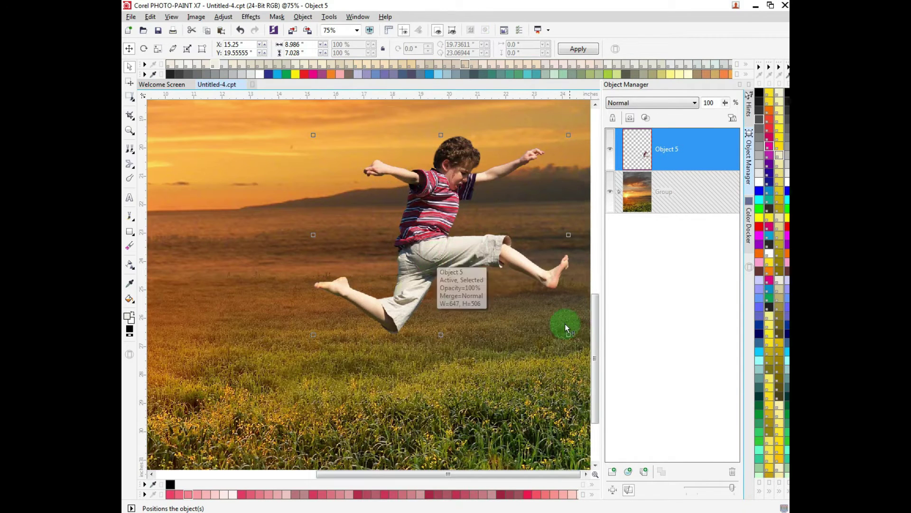
scroll(541, 303, down, 2)
scroll(470, 340, up, 1)
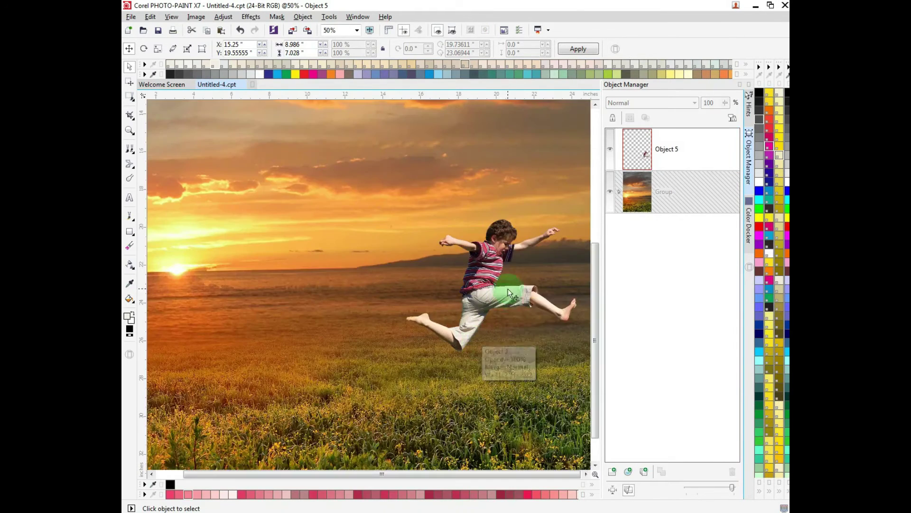
click(506, 306)
scroll(506, 307, up, 1)
key(b)
scroll(394, 199, up, 1)
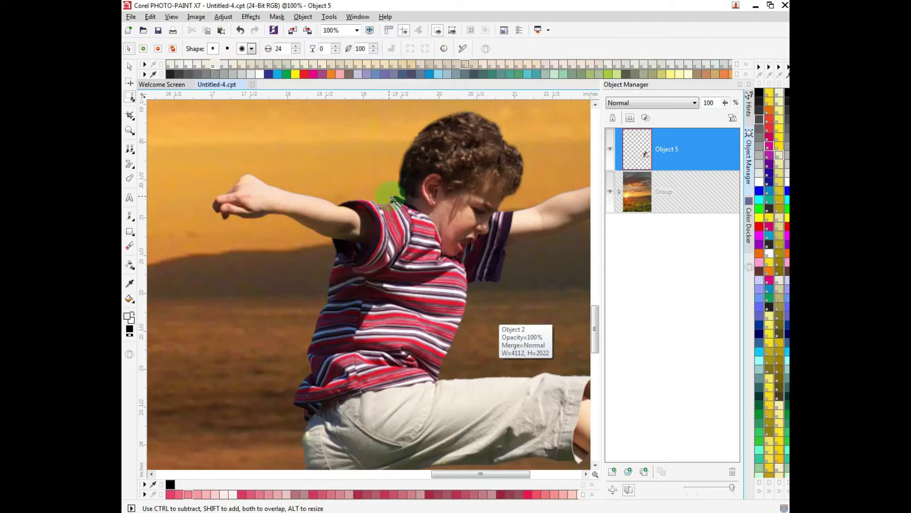
drag(472, 278, 437, 376)
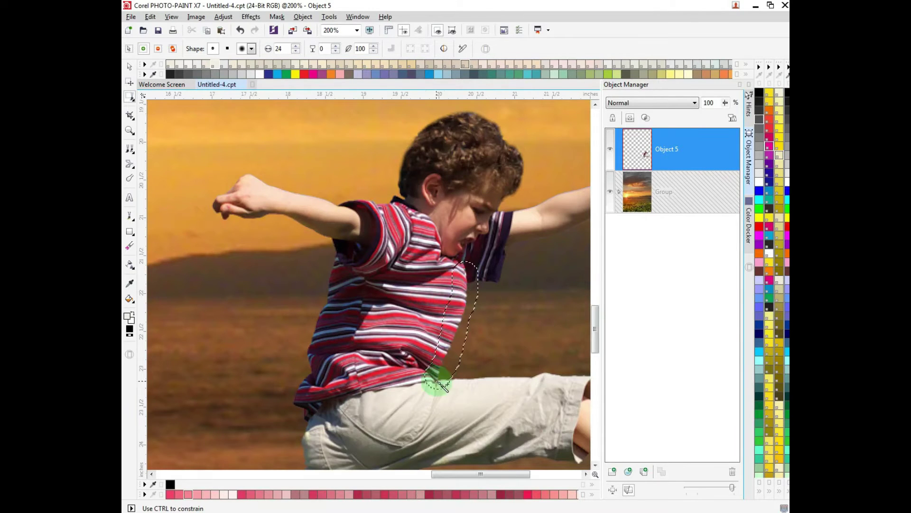
scroll(438, 376, down, 1)
drag(407, 326, 473, 297)
Add the knee, leg, head, arm, shirt and shorts to the mask.
drag(494, 330, 553, 328)
drag(378, 285, 392, 284)
drag(414, 239, 407, 184)
drag(418, 214, 482, 199)
drag(399, 315, 400, 306)
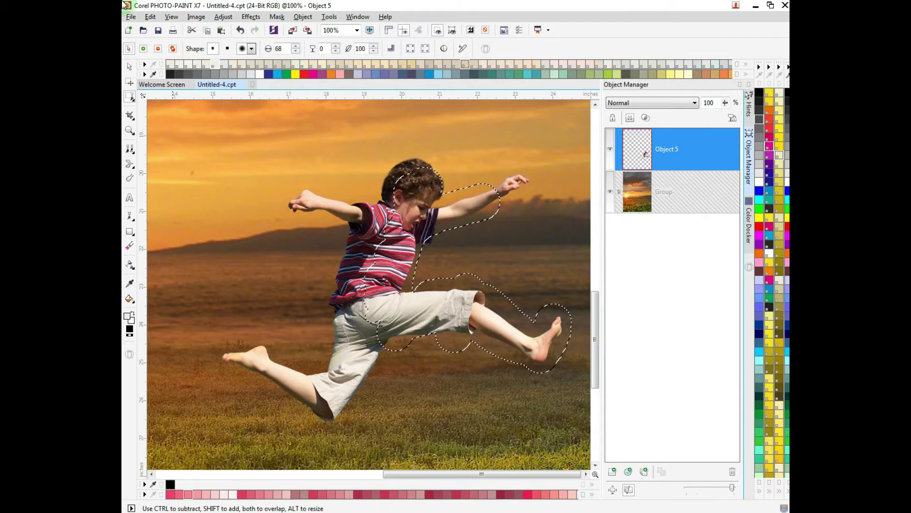
Set the boy's temperature to 4,756, tint 10 and brightness 9 in the Image Adjustment Lab.
click(223, 17)
click(259, 40)
click(600, 116)
click(616, 133)
click(615, 177)
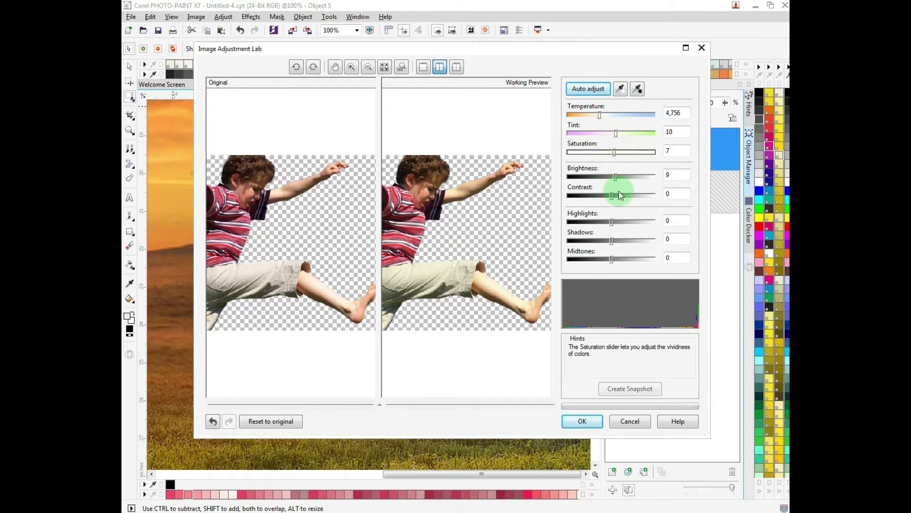
key(Return)
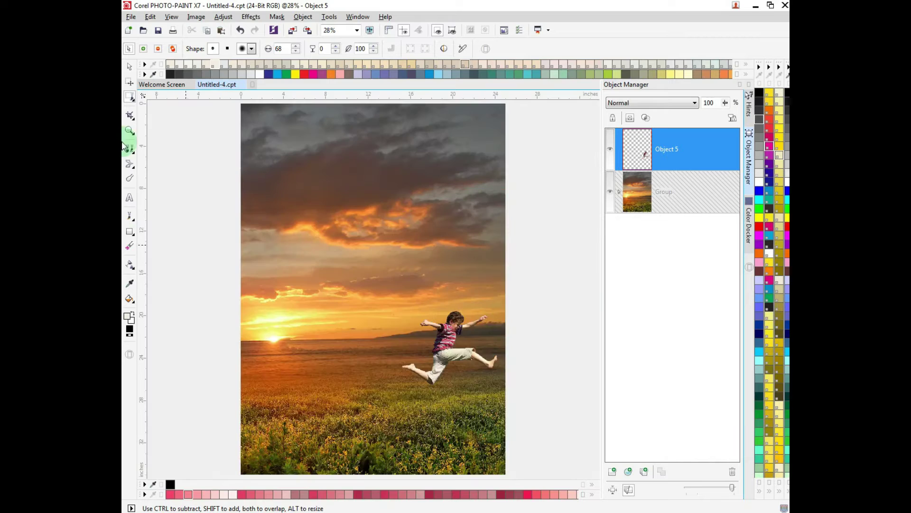
Cast a faint black drop shadow from the boy onto the grass below-right.
click(130, 229)
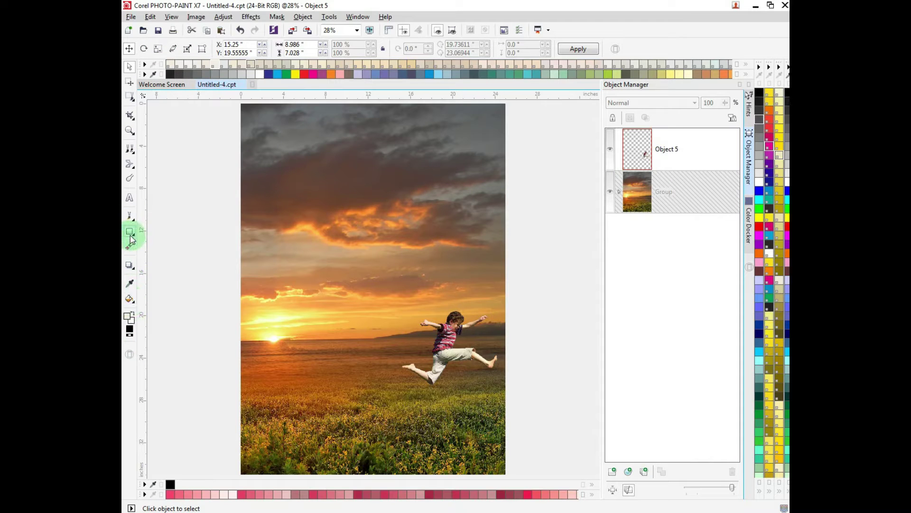
click(129, 264)
click(171, 263)
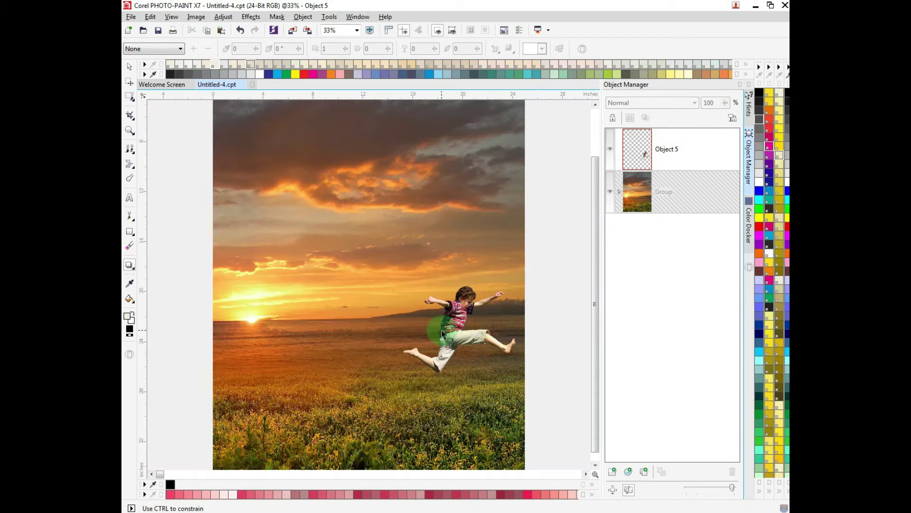
click(461, 342)
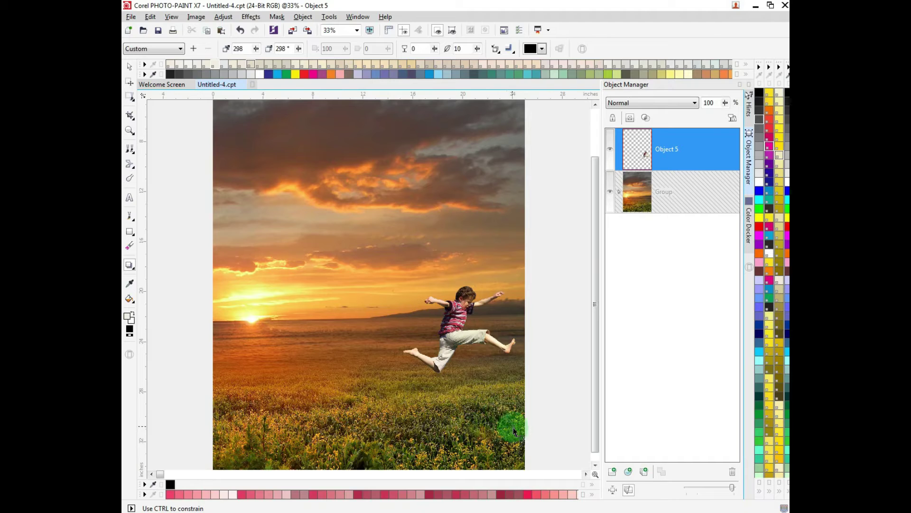
drag(514, 427, 518, 443)
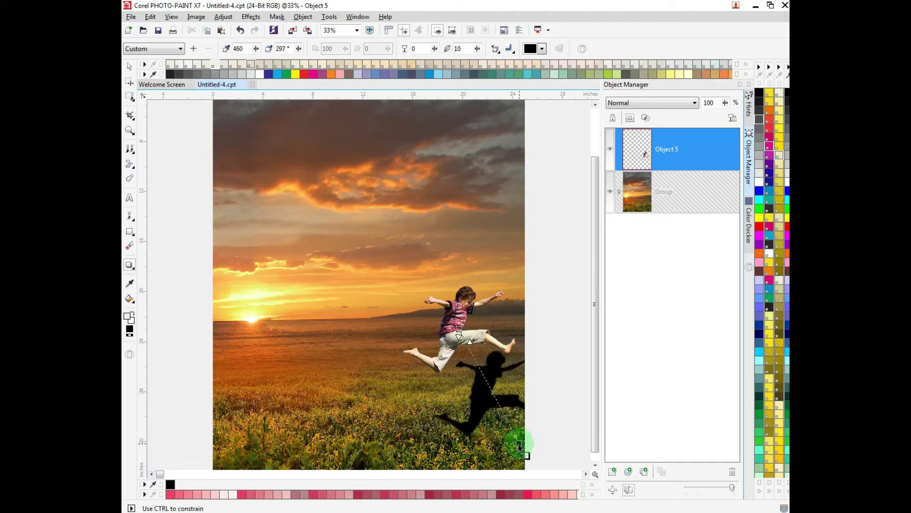
drag(519, 443, 511, 446)
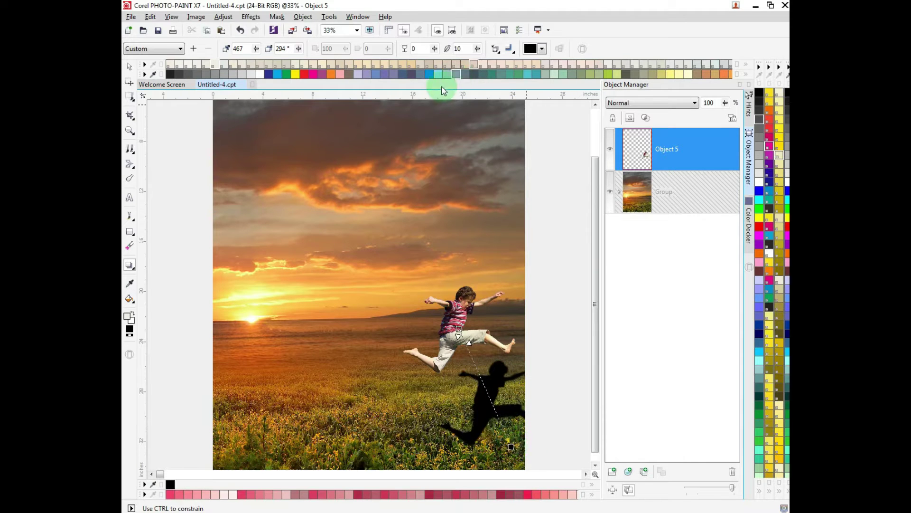
mouse_move(434, 48)
mouse_down()
mouse_move(464, 61)
mouse_move(482, 51)
mouse_up()
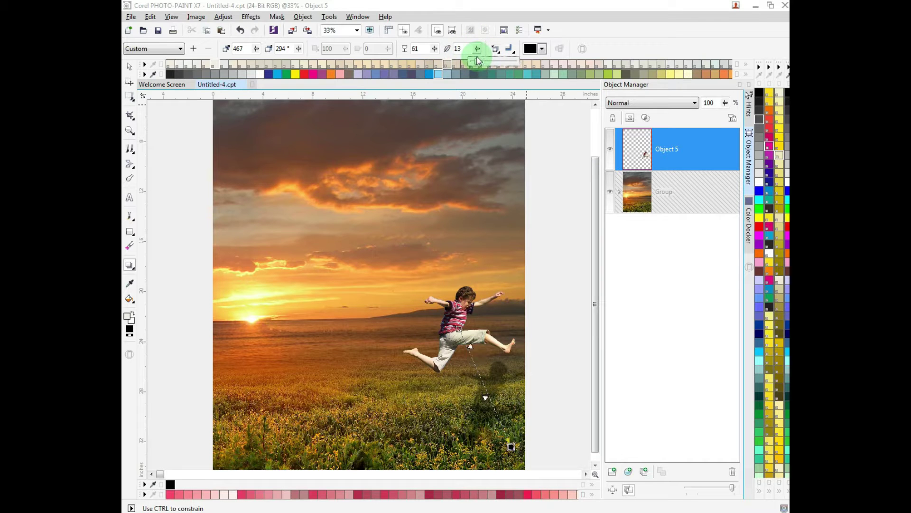
click(129, 66)
Split the boy's drop shadow into its own object and move it onto the grass.
right_click(469, 332)
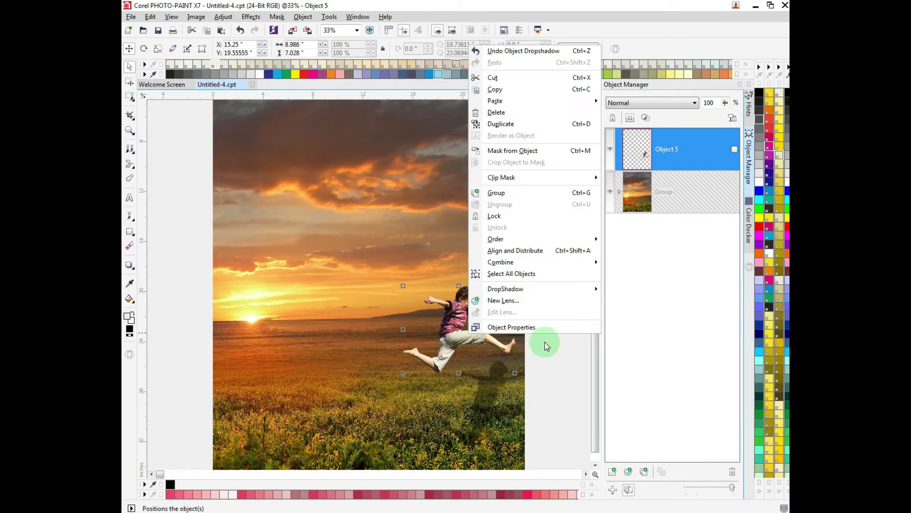
click(644, 308)
drag(499, 443, 463, 374)
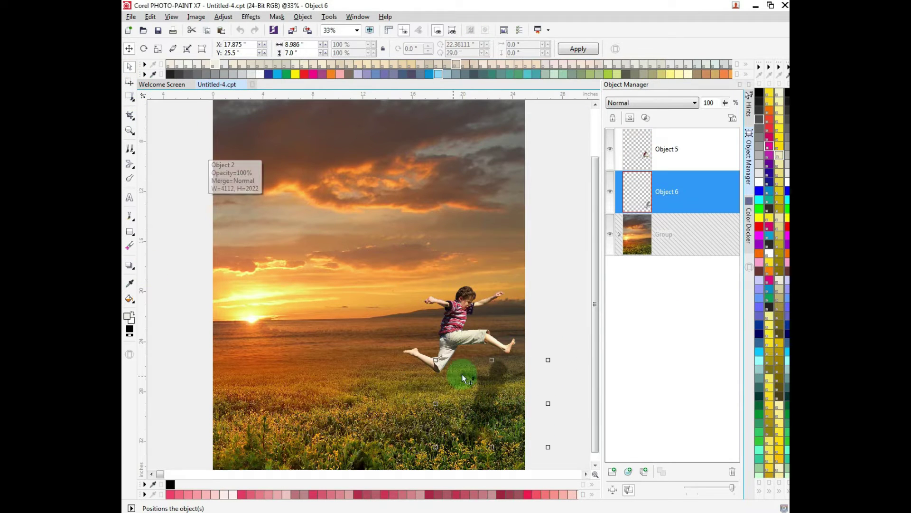
scroll(505, 403, up, 1)
Skew and distort the separated shadow so it lies flatter across the field.
click(474, 295)
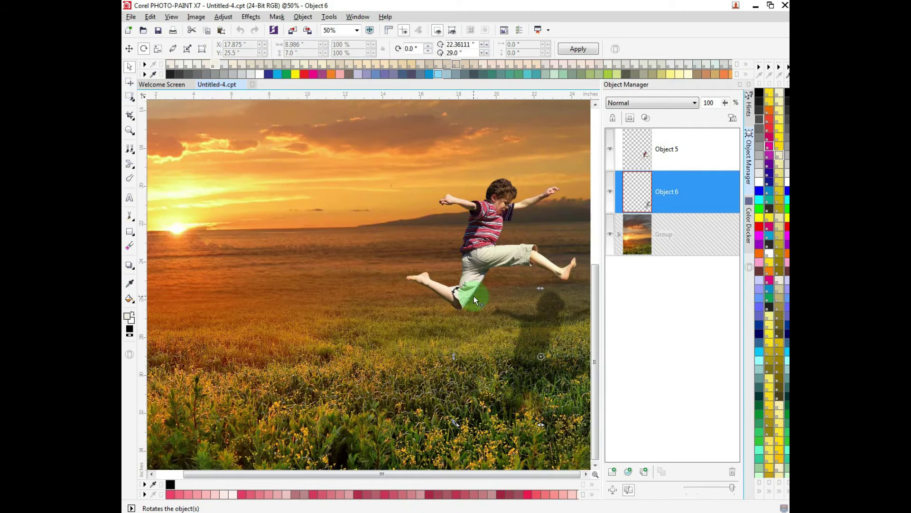
scroll(494, 332, down, 1)
click(546, 373)
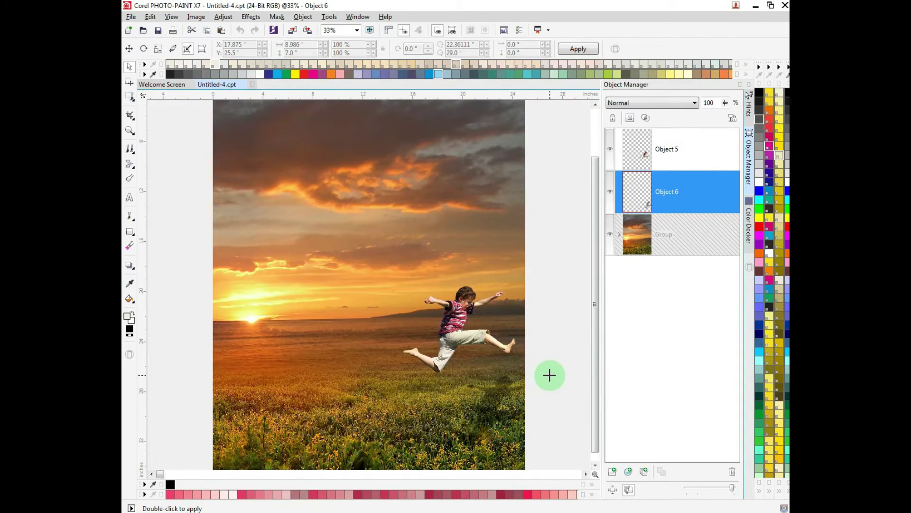
drag(498, 402, 440, 375)
click(547, 374)
scroll(569, 459, down, 1)
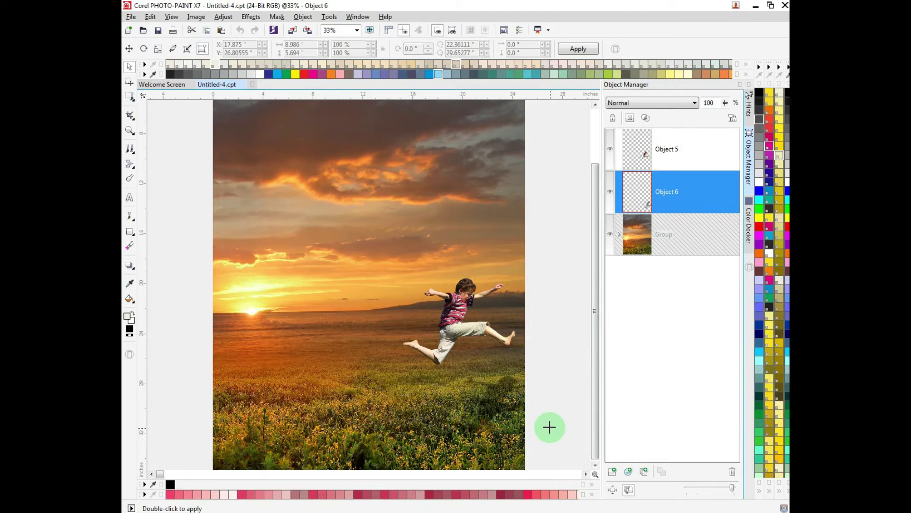
right_click(548, 303)
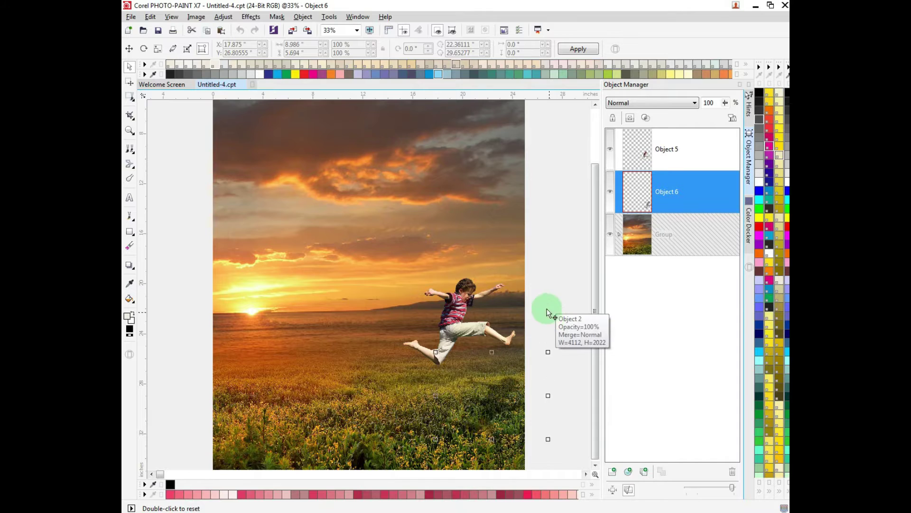
key(F4)
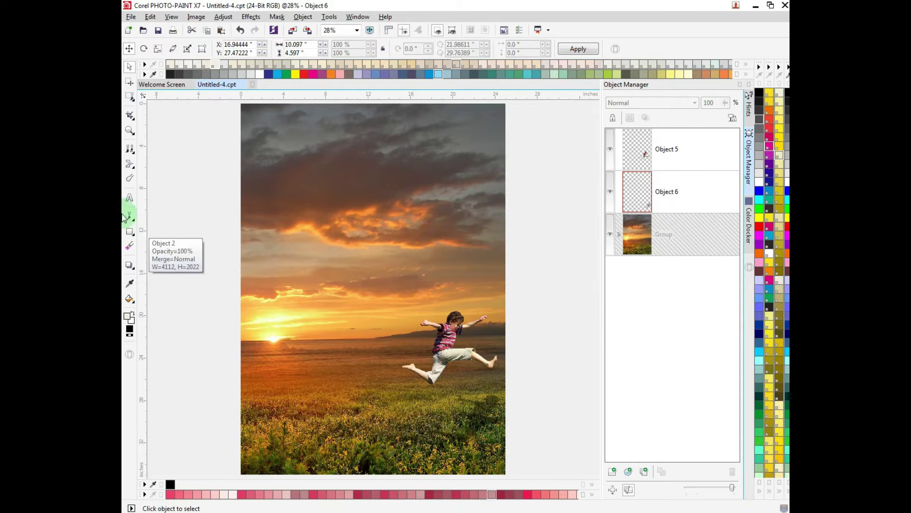
Add a 72 pt 'The' text on the field and set its font to Impact.
click(296, 382)
click(255, 52)
click(233, 176)
click(324, 317)
text(The)
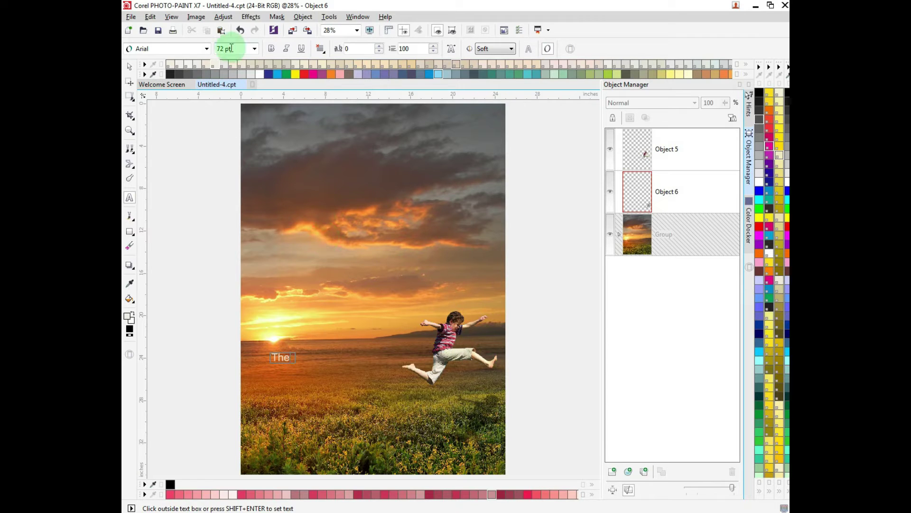
key(ctrl+a)
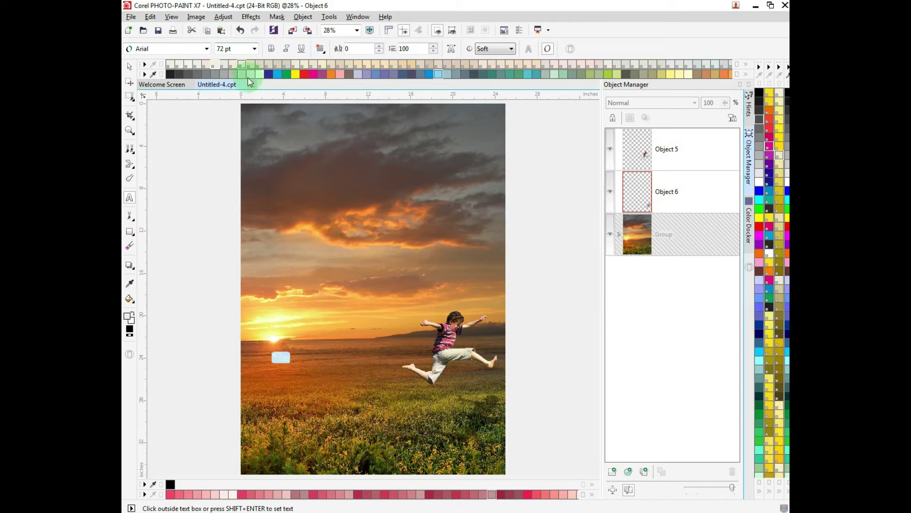
click(206, 48)
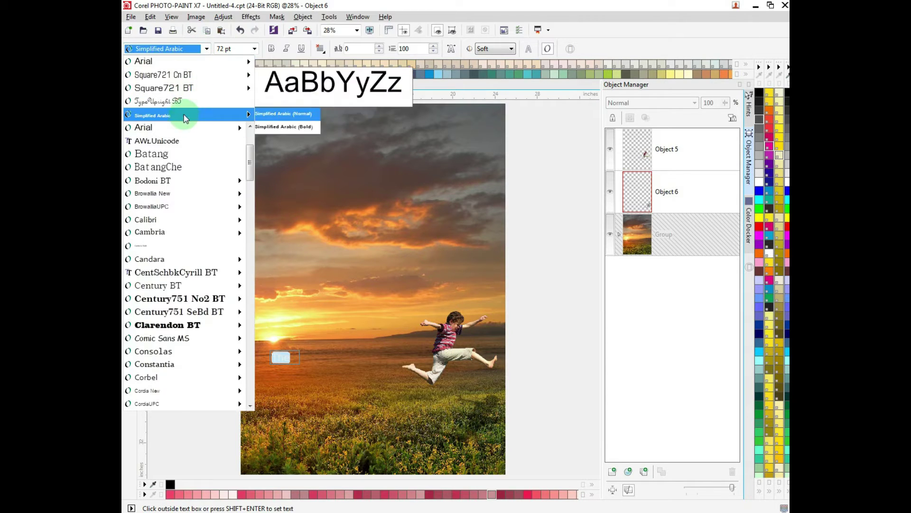
scroll(182, 208, down, 15)
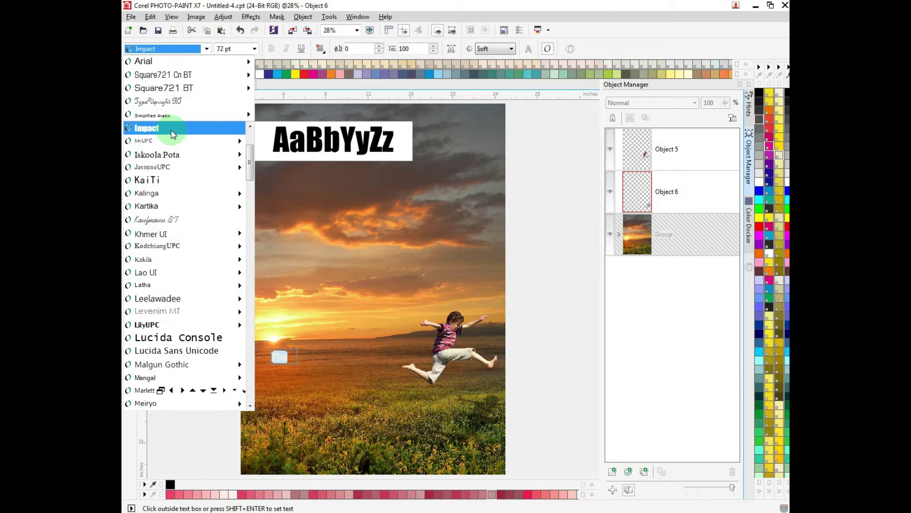
click(172, 134)
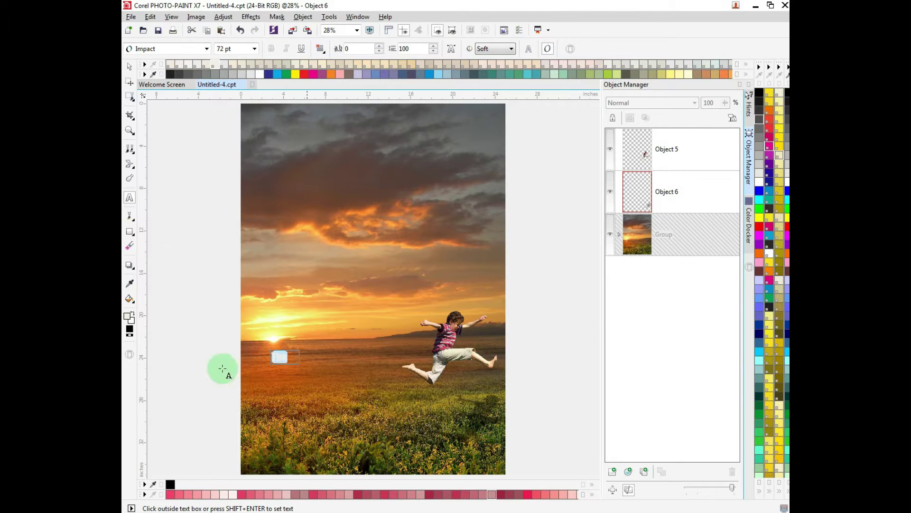
Move the 'The' text, delete it, and reselect the boy object.
click(129, 66)
drag(279, 356, 335, 319)
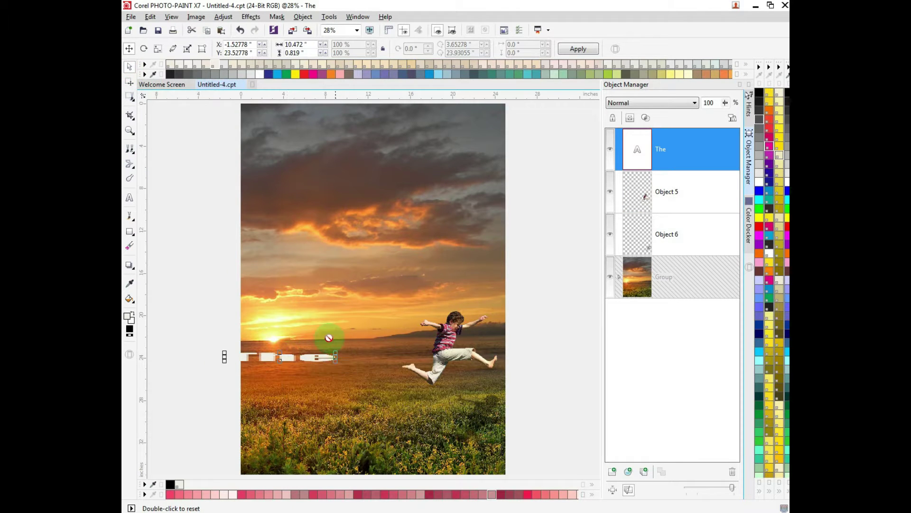
key(Delete)
scroll(396, 284, up, 1)
click(508, 264)
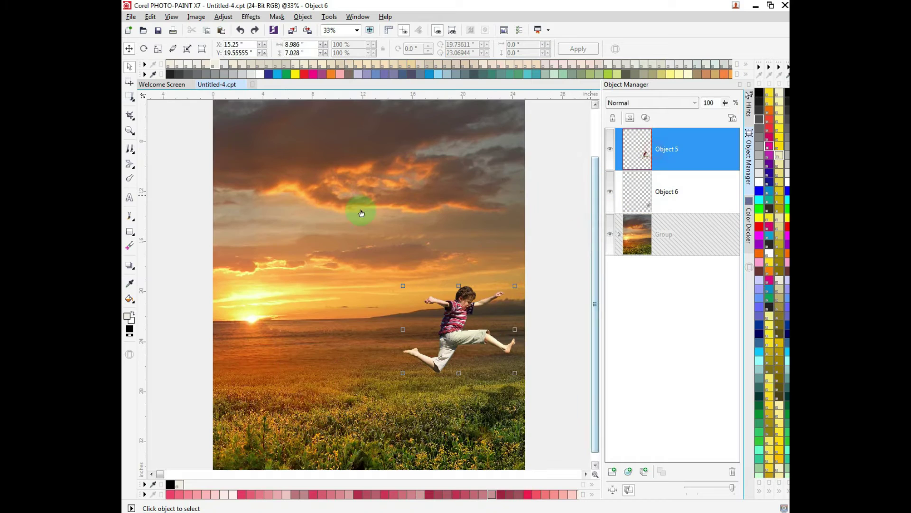
click(130, 198)
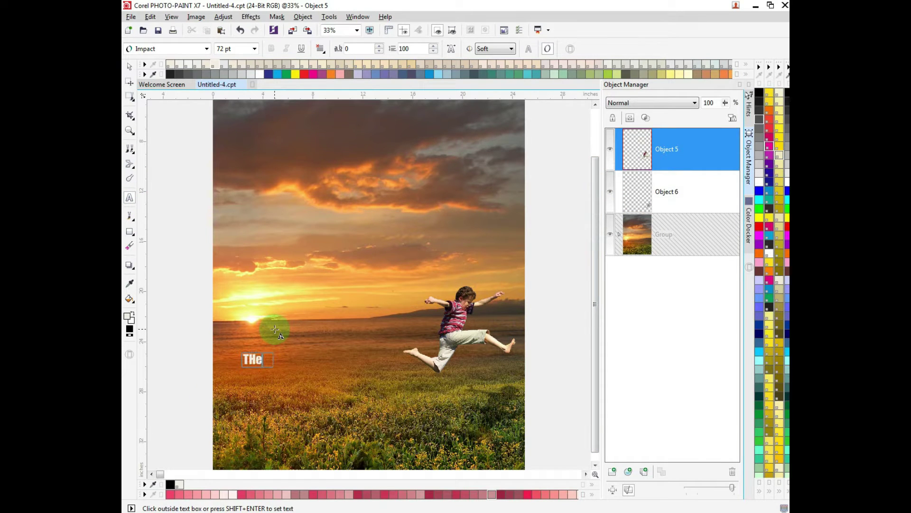
text(KID)
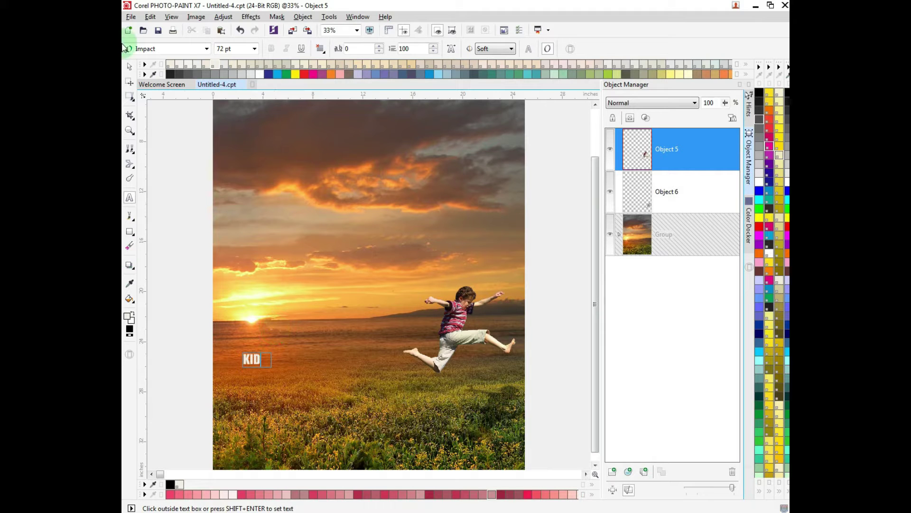
Enlarge the KID title and position it on the field.
click(223, 291)
drag(250, 360, 309, 359)
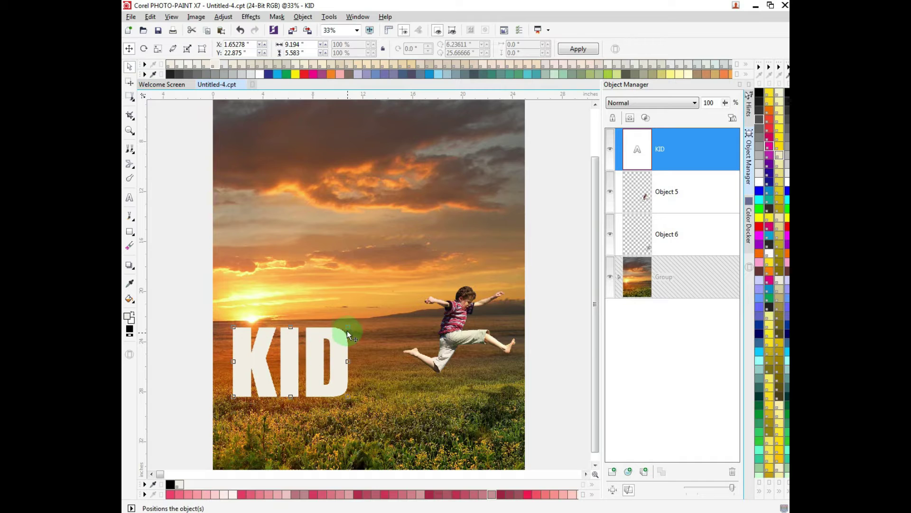
scroll(331, 392, down, 1)
drag(329, 345, 349, 370)
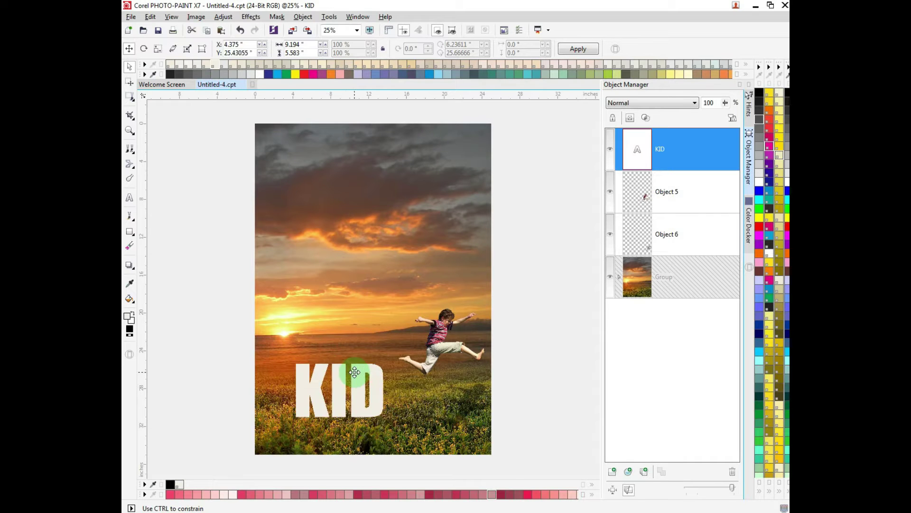
scroll(376, 394, up, 1)
drag(394, 351, 379, 341)
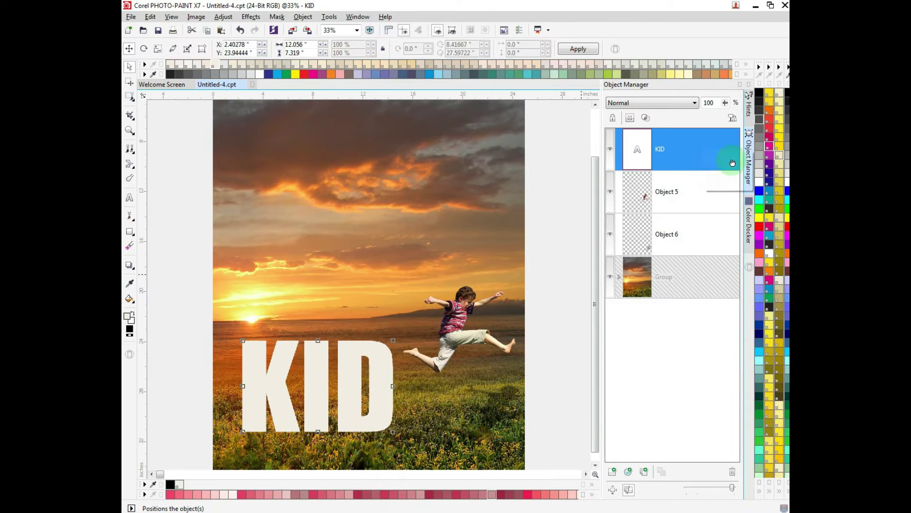
Group the boy object with his shadow in the Object Manager.
click(710, 184)
ctrl+click(688, 237)
right_click(661, 224)
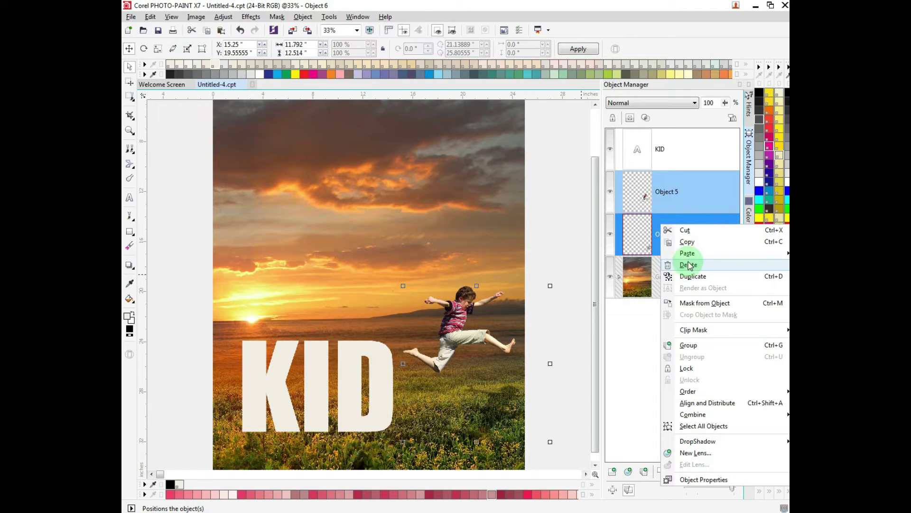
click(689, 345)
click(560, 199)
scroll(588, 300, down, 1)
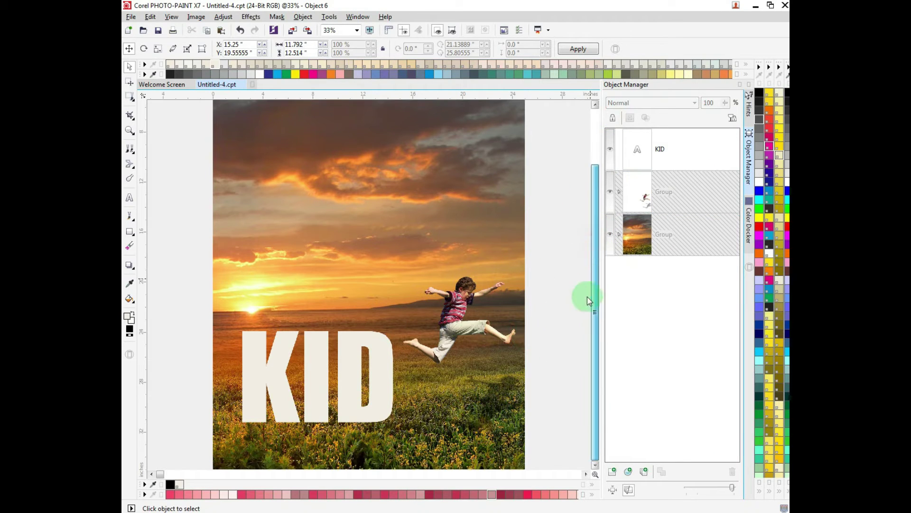
click(330, 438)
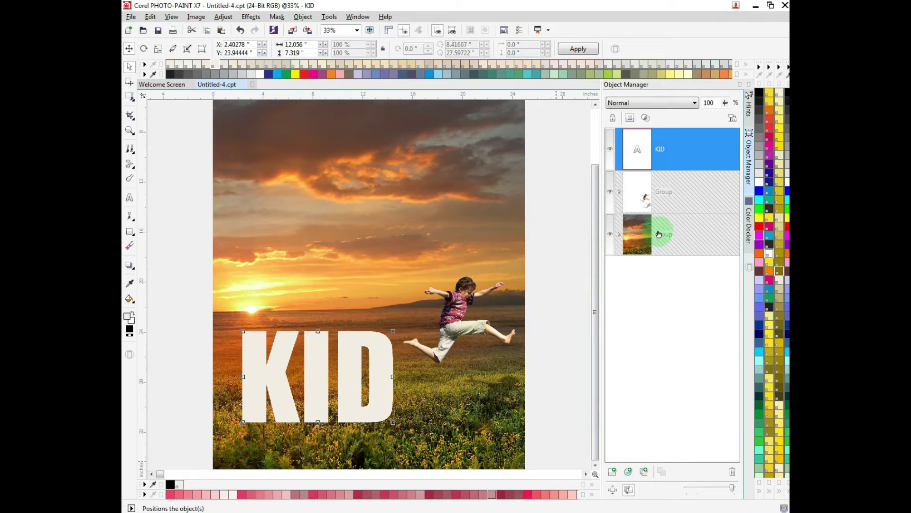
Lower the KID title's opacity to 36% in the Object Manager, then ready the Magic Wand.
drag(725, 103, 712, 102)
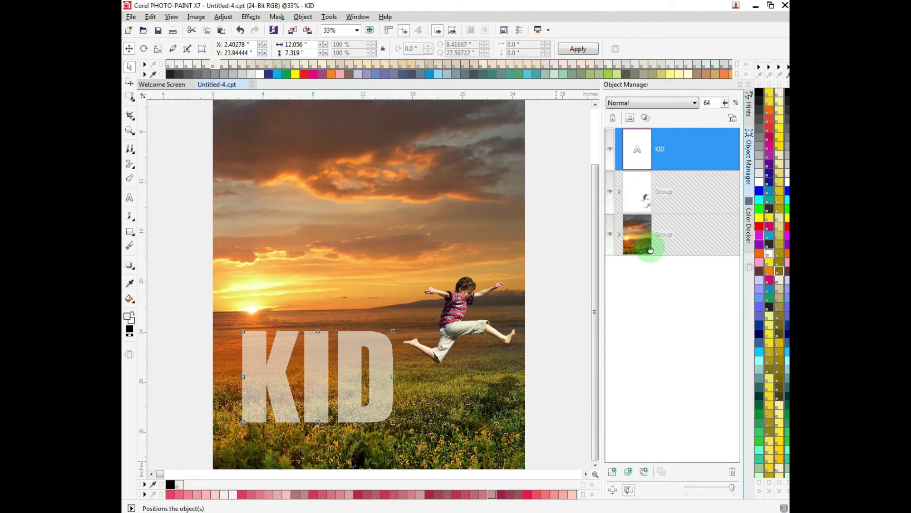
click(651, 250)
scroll(256, 451, up, 2)
scroll(206, 406, up, 1)
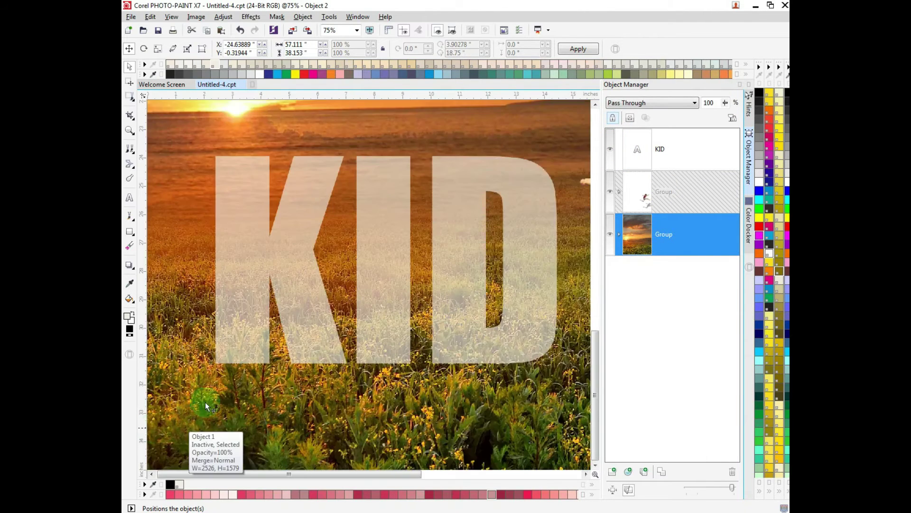
scroll(207, 405, up, 1)
click(693, 152)
drag(725, 102, 708, 105)
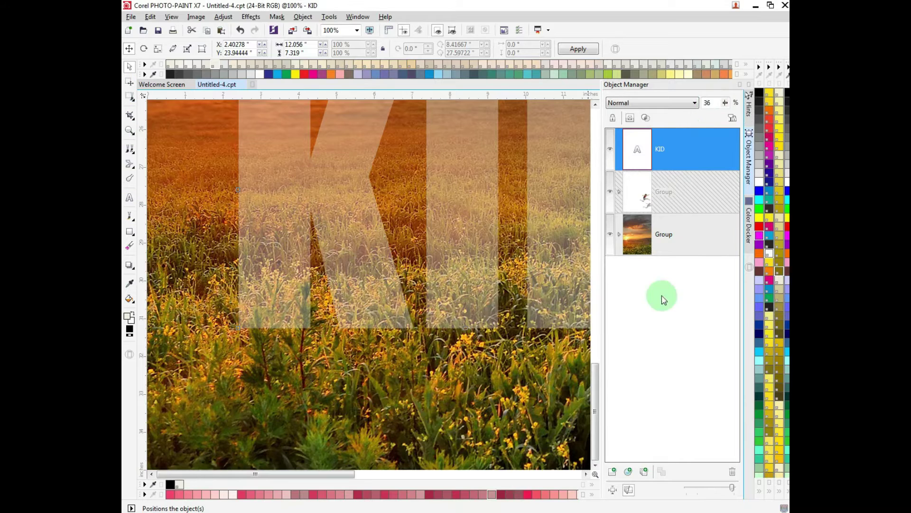
key(w)
scroll(251, 311, up, 1)
scroll(356, 322, up, 1)
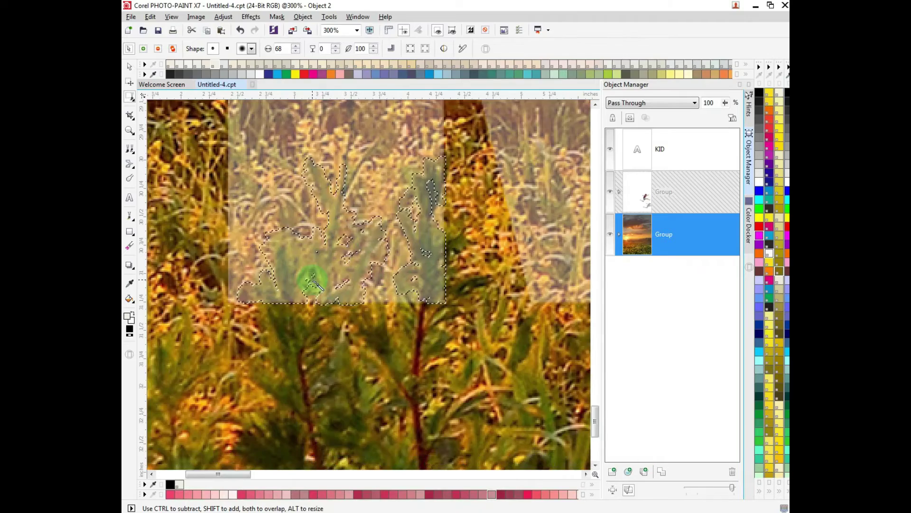
Extend the mask over the green plants along the KID letters' base.
key(n)
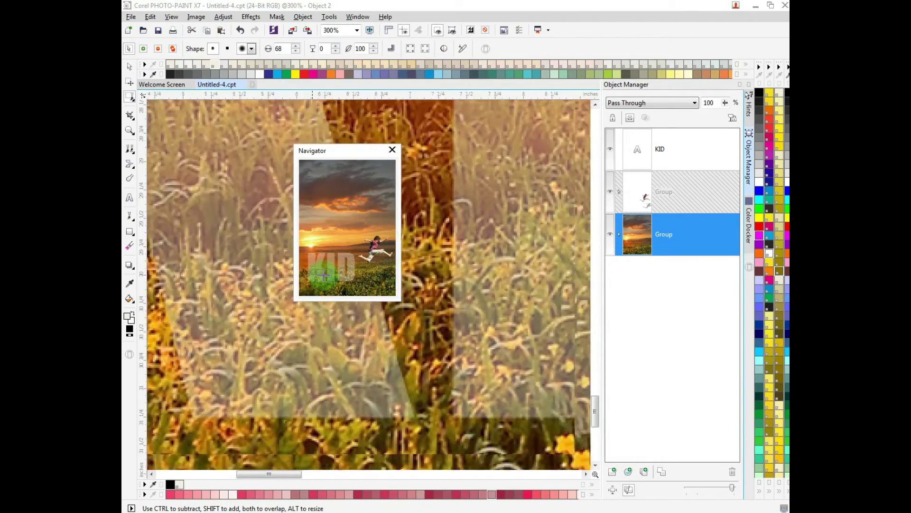
click(330, 262)
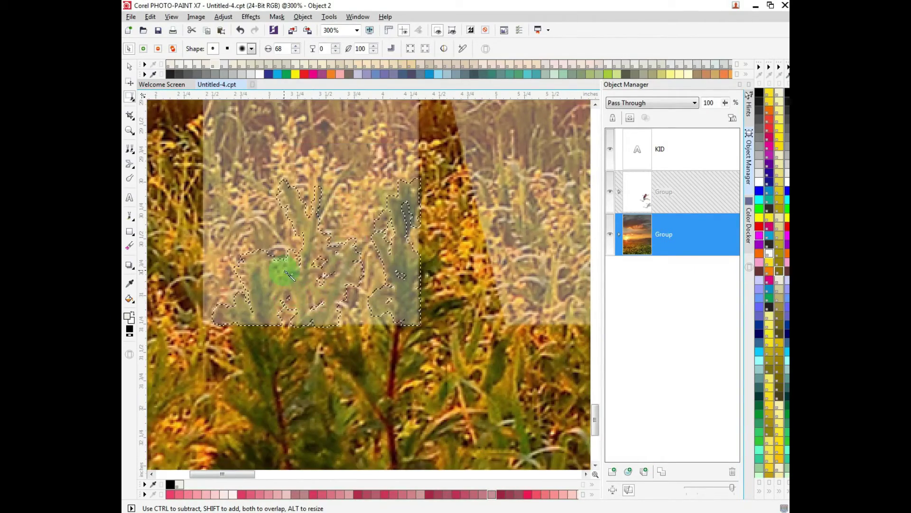
drag(291, 267, 295, 309)
drag(362, 344, 375, 392)
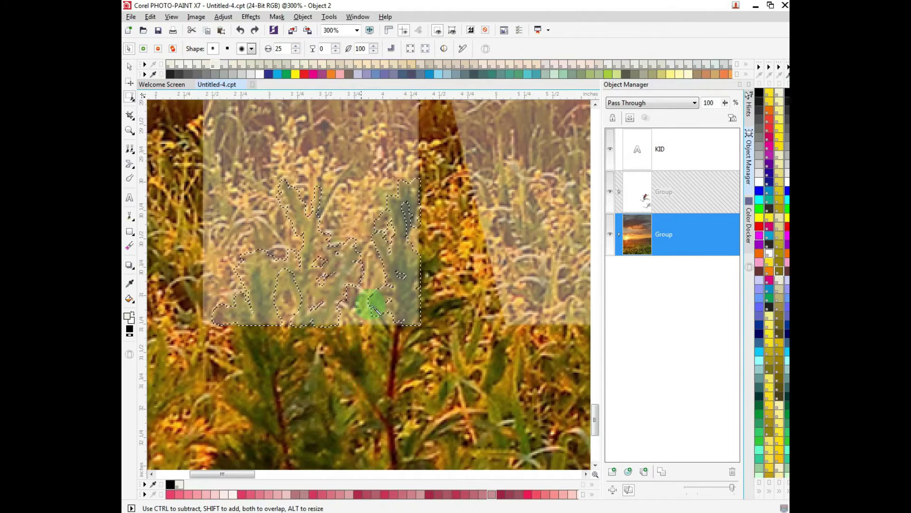
scroll(361, 313, down, 1)
key(F4)
Make the KID title layer active with the Eraser tool ready.
click(667, 145)
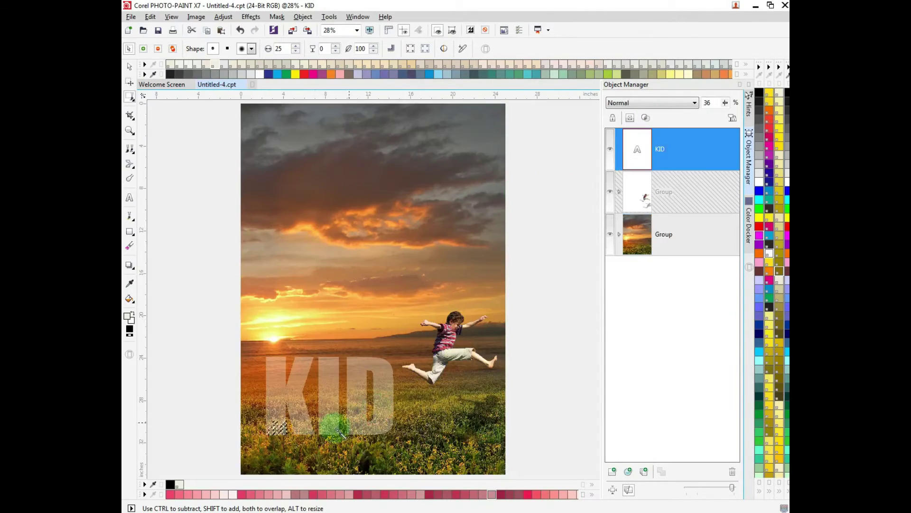
scroll(326, 417, up, 1)
scroll(244, 434, up, 2)
key(x)
scroll(386, 271, up, 3)
click(661, 246)
click(660, 157)
click(613, 118)
Render the KID text to pixels and erase its letters inside the plant mask.
click(346, 351)
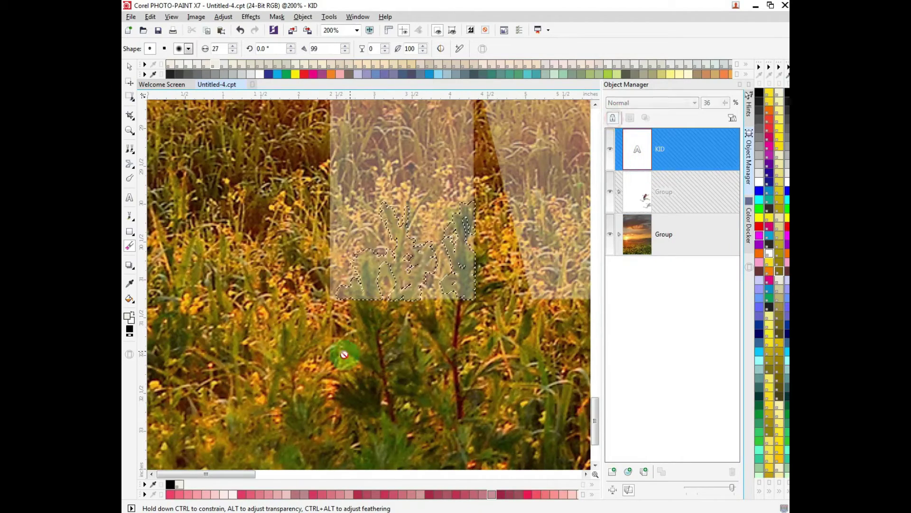
click(613, 118)
click(431, 270)
key(Return)
mouse_move(436, 269)
mouse_down()
mouse_move(417, 216)
mouse_move(446, 285)
mouse_up()
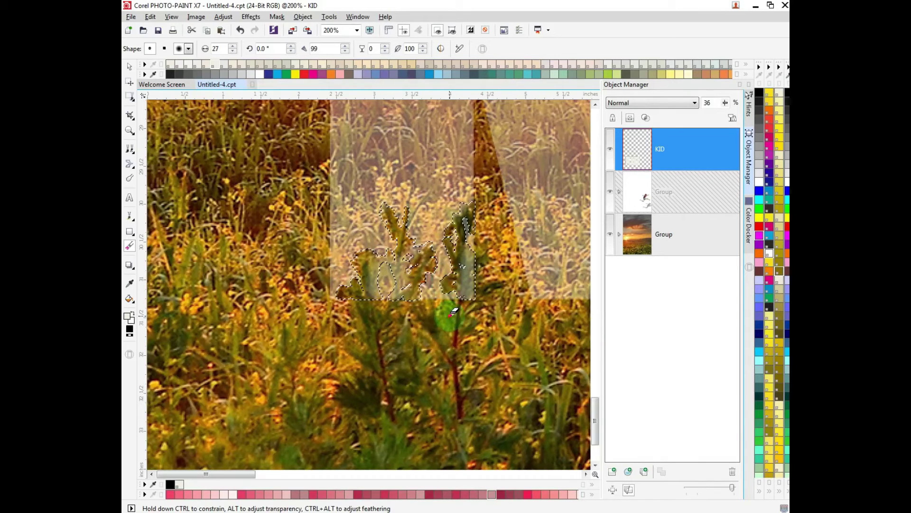
mouse_move(460, 338)
mouse_down()
mouse_move(448, 213)
mouse_move(400, 252)
mouse_up()
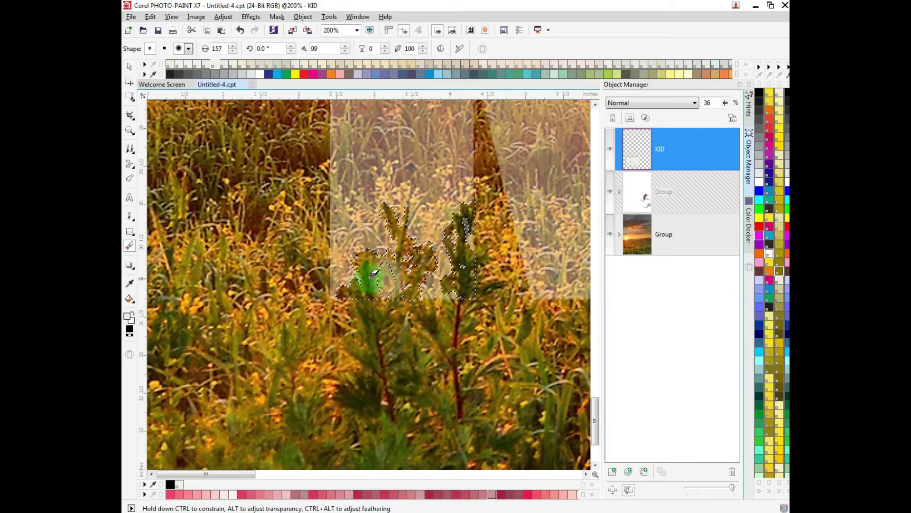
Mask another small plant patch, then erase the letter overlay from the pine branches.
key(w)
click(331, 287)
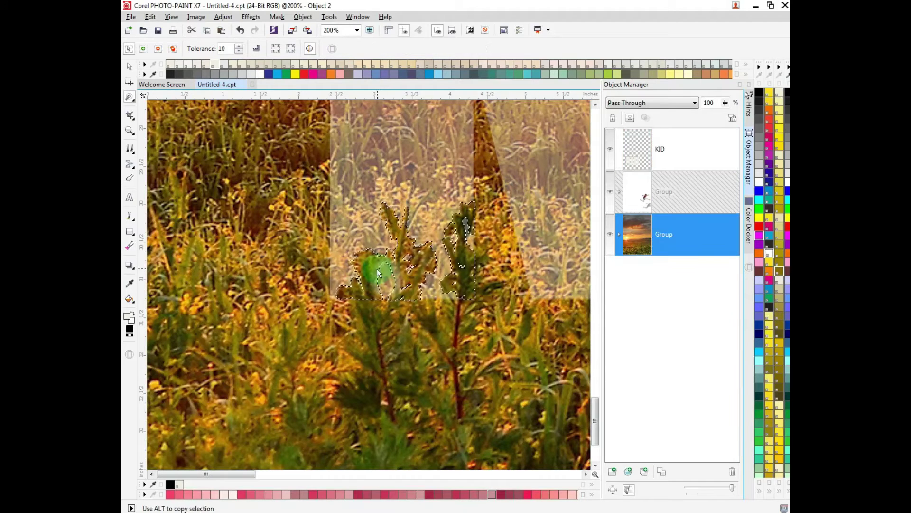
click(647, 165)
click(387, 273)
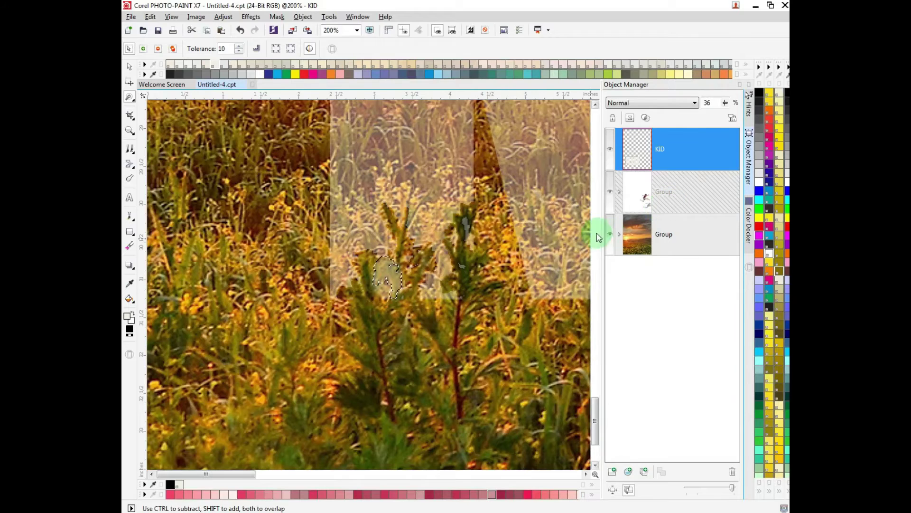
key(b)
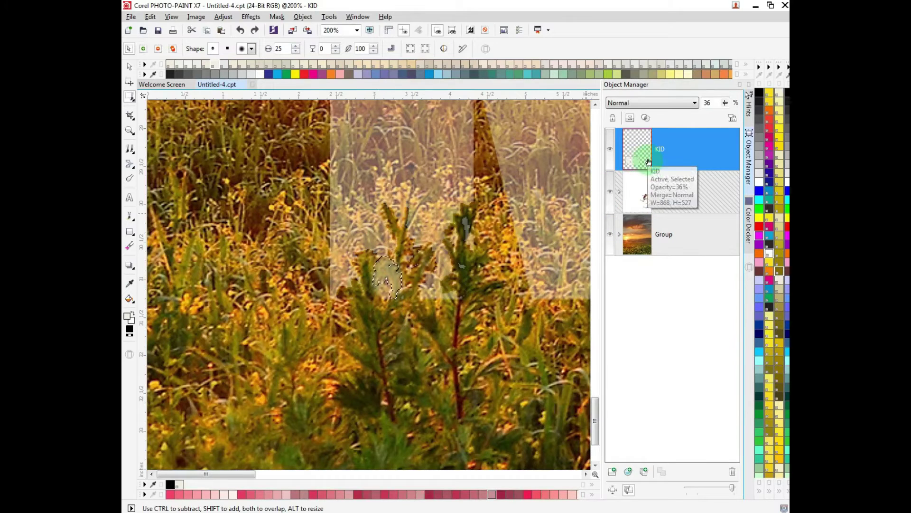
click(129, 245)
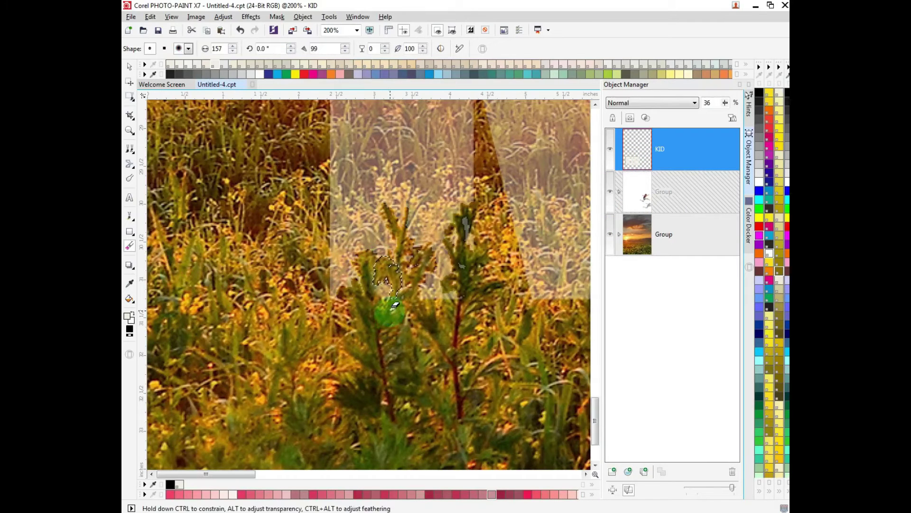
key(ctrl+shift+r)
drag(392, 335, 379, 276)
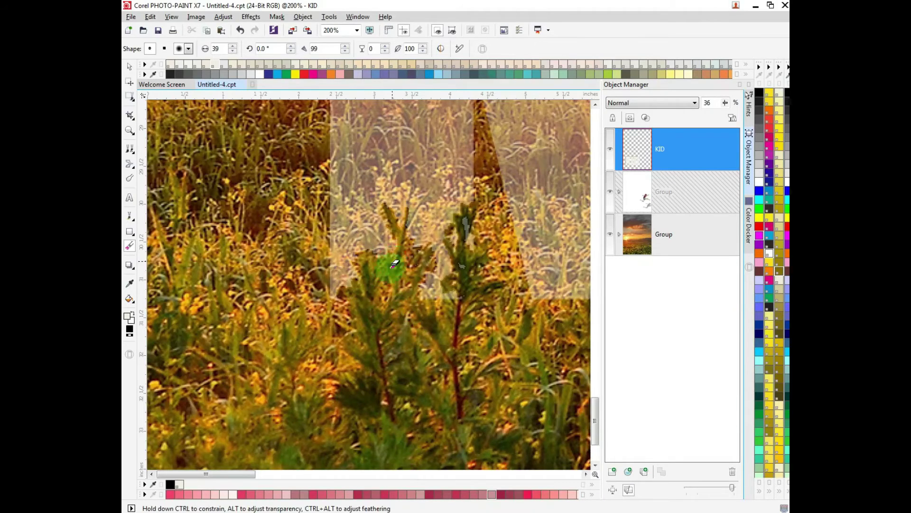
scroll(395, 264, down, 2)
scroll(221, 393, up, 1)
scroll(406, 320, up, 1)
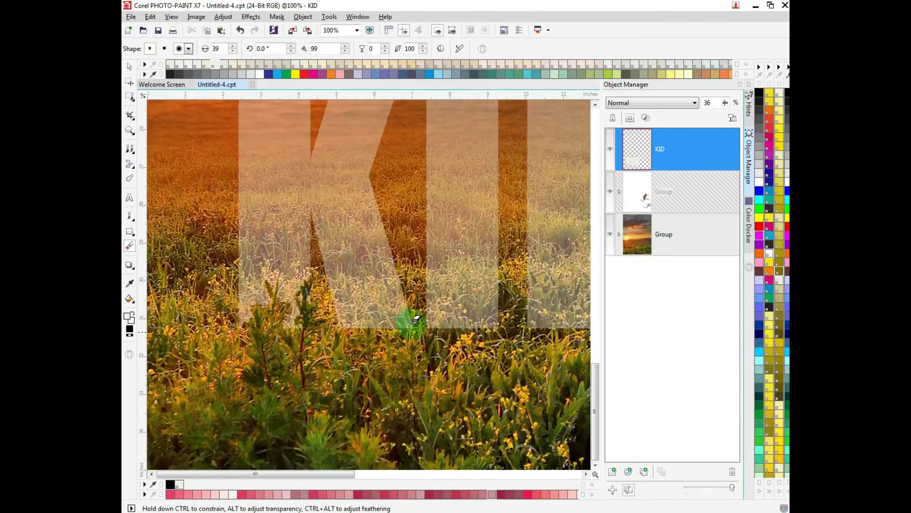
click(676, 235)
Mask the plant patches below the KID letters by colour with the Magic Wand.
scroll(399, 281, up, 1)
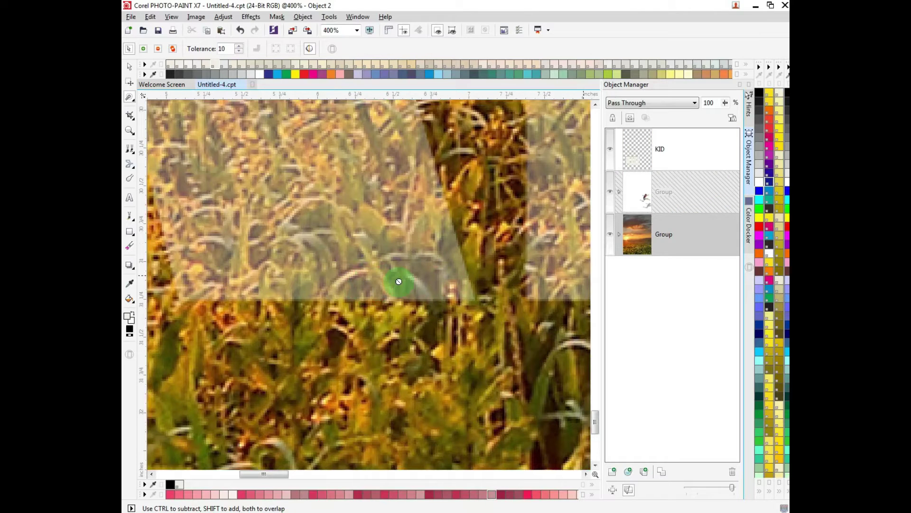
click(656, 238)
click(613, 118)
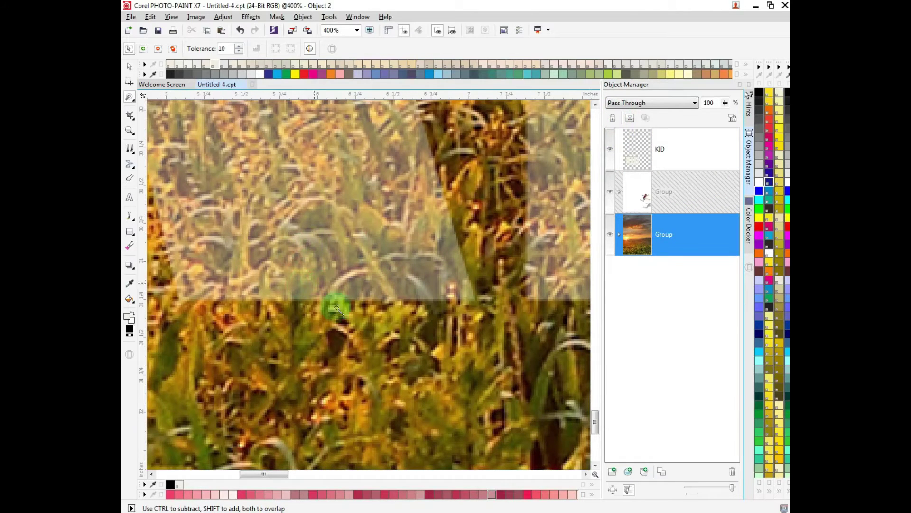
click(324, 275)
scroll(334, 299, down, 1)
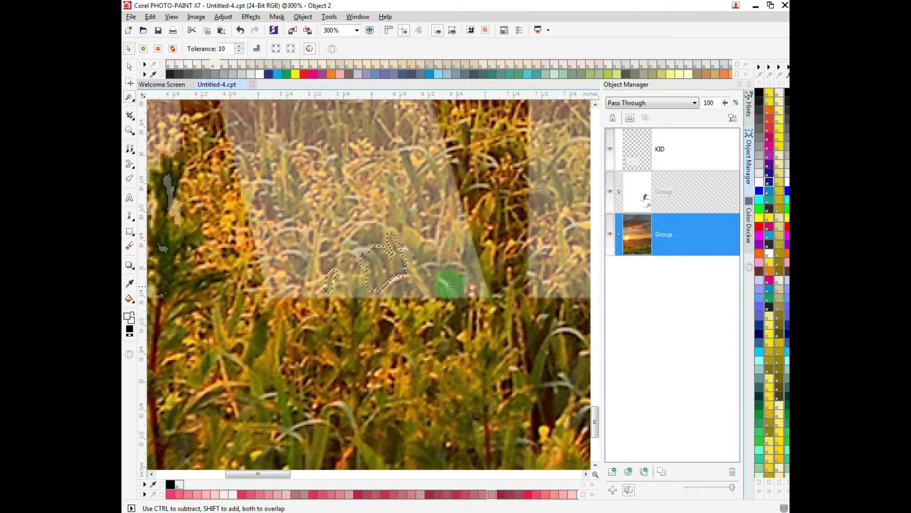
key(ctrl+z)
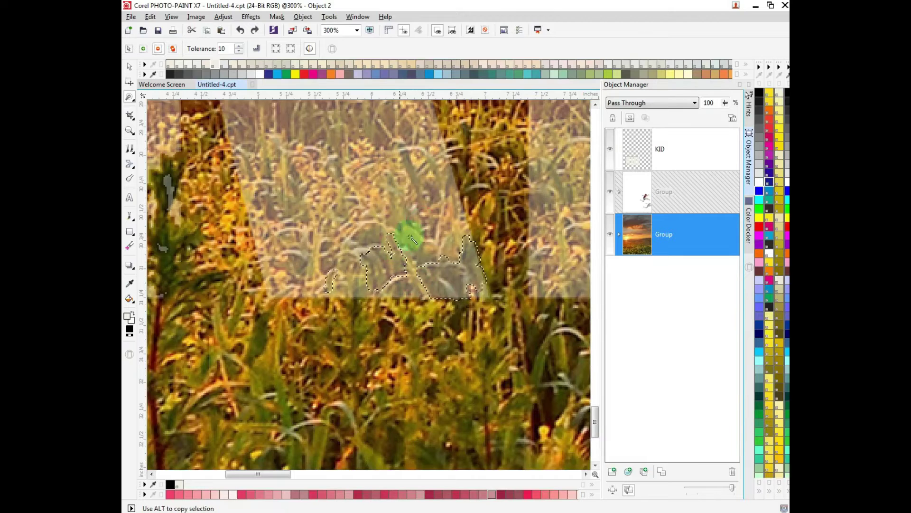
click(314, 261)
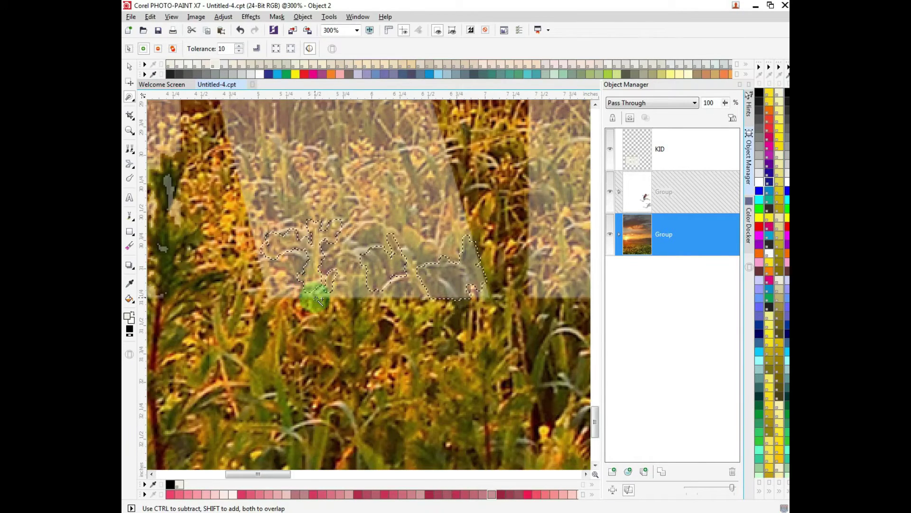
click(315, 296)
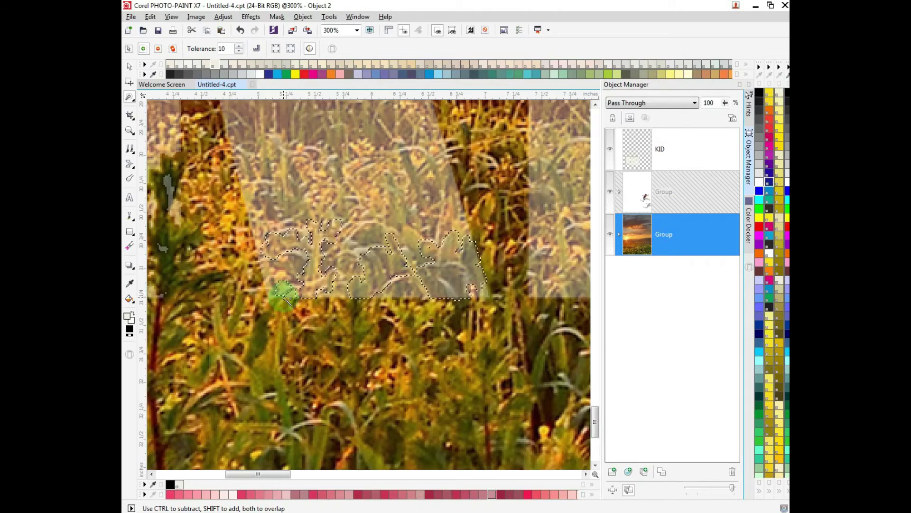
On the KID layer, erase the letters over the plant stem and leaves.
click(660, 148)
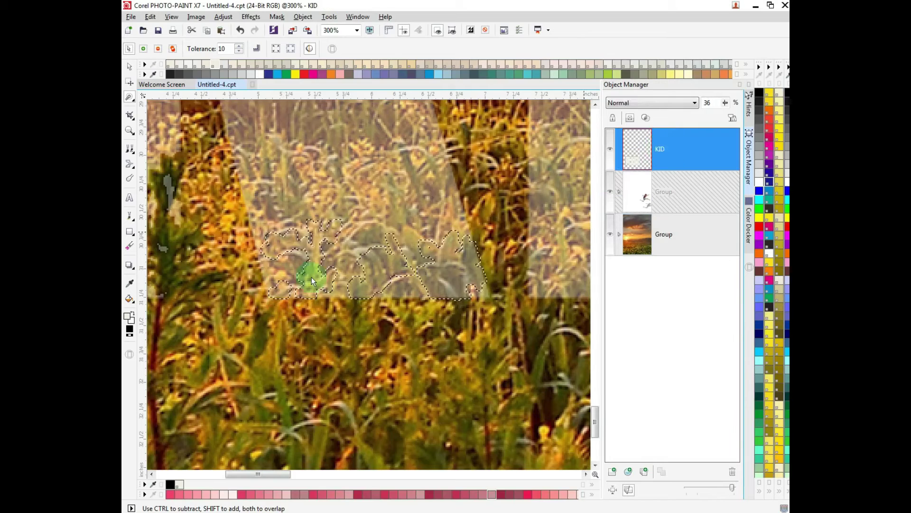
key(x)
scroll(565, 238, right, 1)
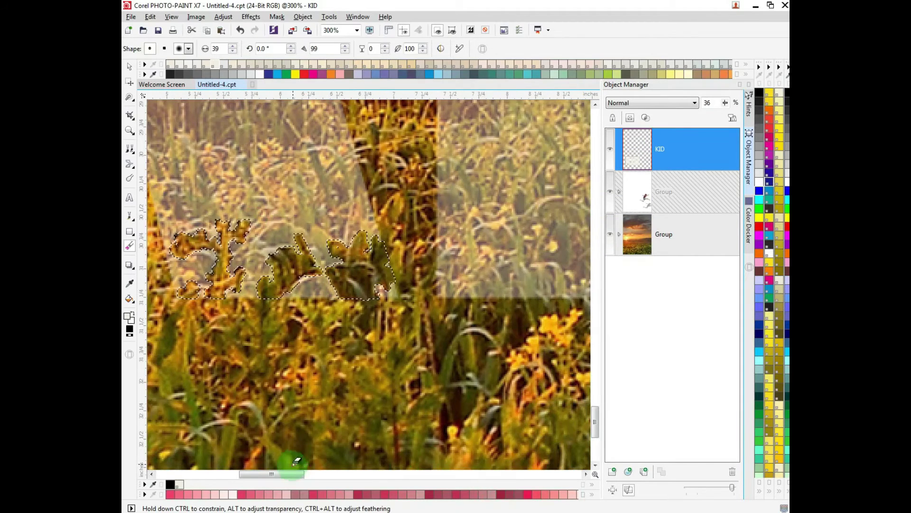
drag(284, 474, 273, 475)
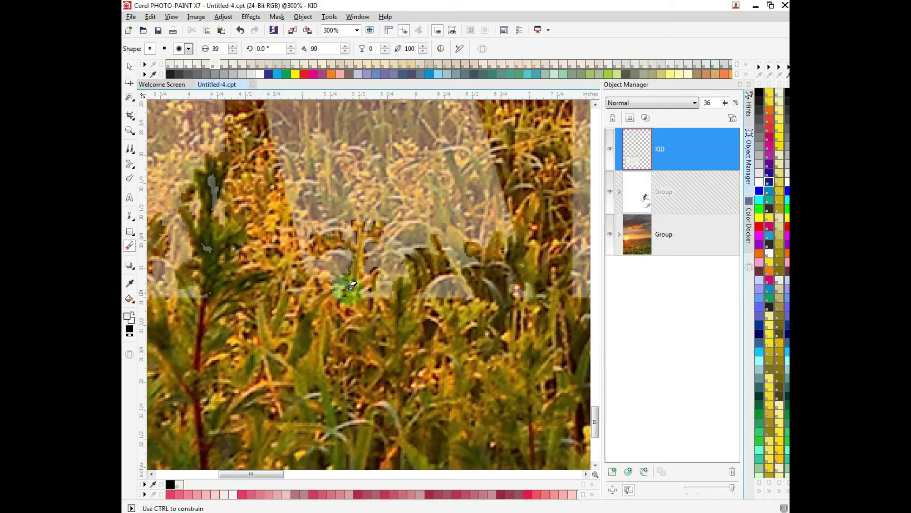
scroll(418, 303, down, 2)
scroll(356, 245, up, 2)
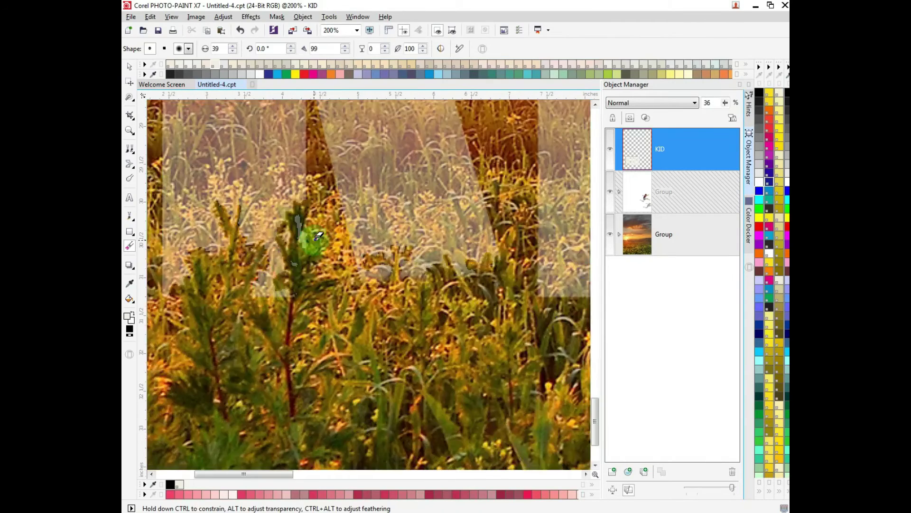
drag(355, 242, 348, 363)
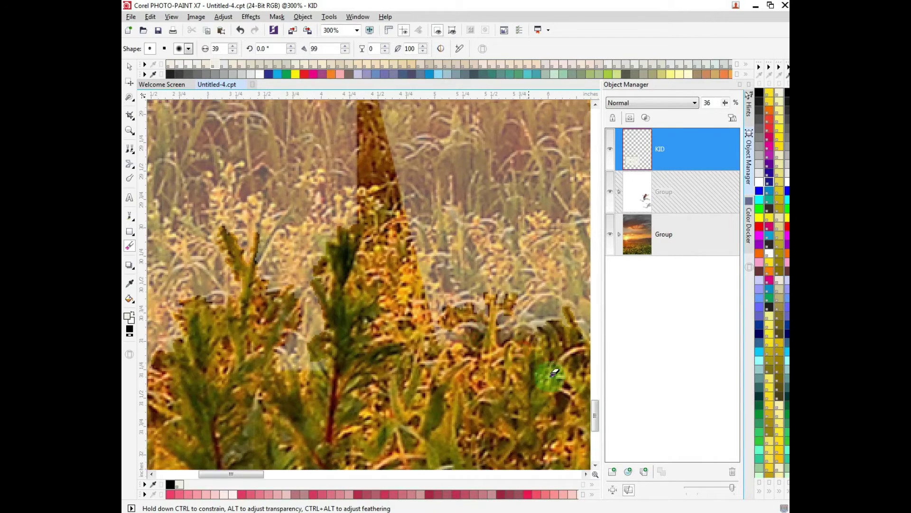
scroll(555, 372, down, 1)
drag(409, 253, 358, 280)
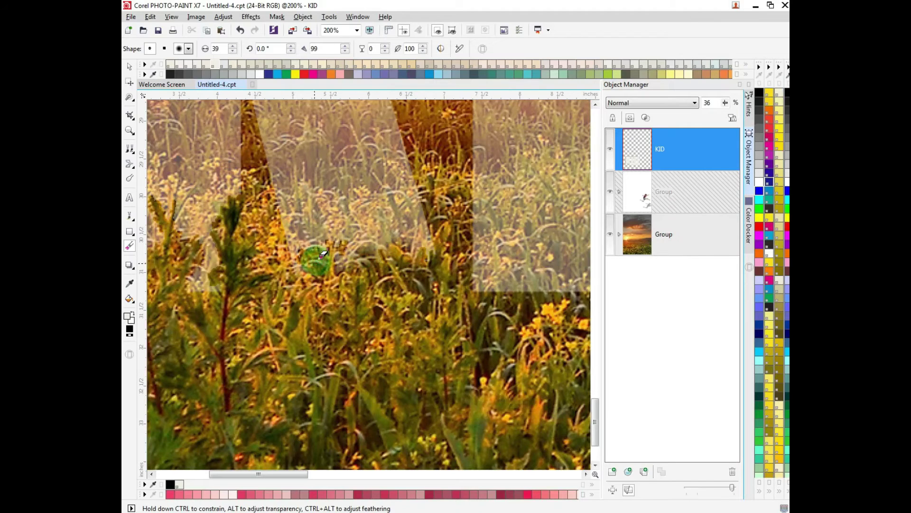
scroll(323, 255, down, 1)
scroll(410, 328, up, 1)
scroll(412, 261, up, 1)
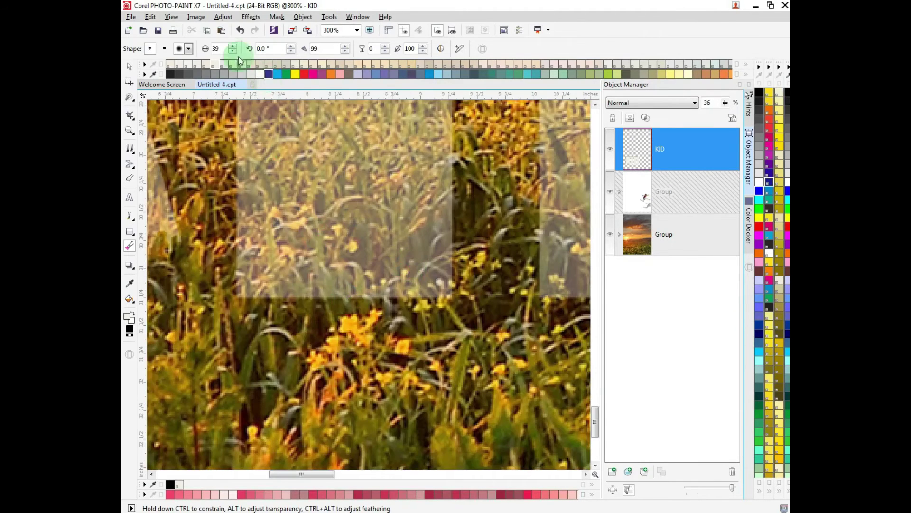
Choose a different eraser nib shape and reselect the background photo group.
click(189, 48)
click(260, 272)
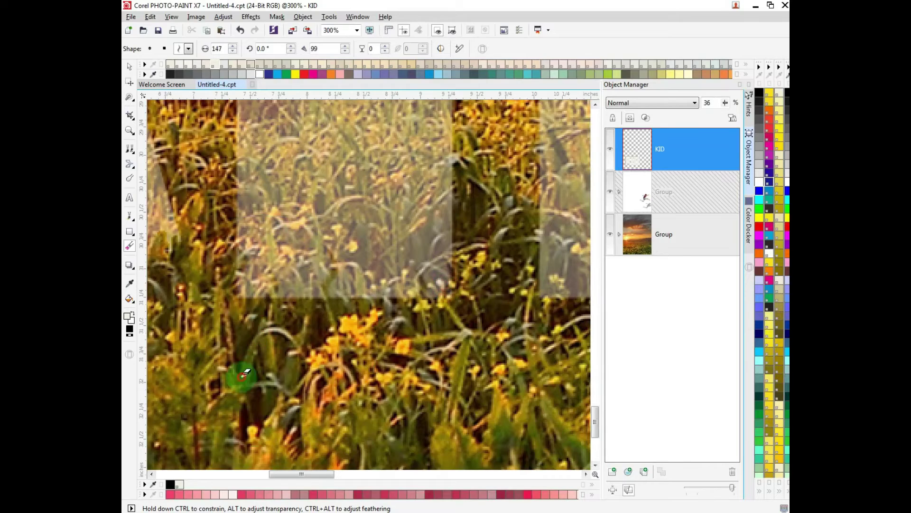
scroll(427, 295, right, 3)
scroll(413, 270, down, 1)
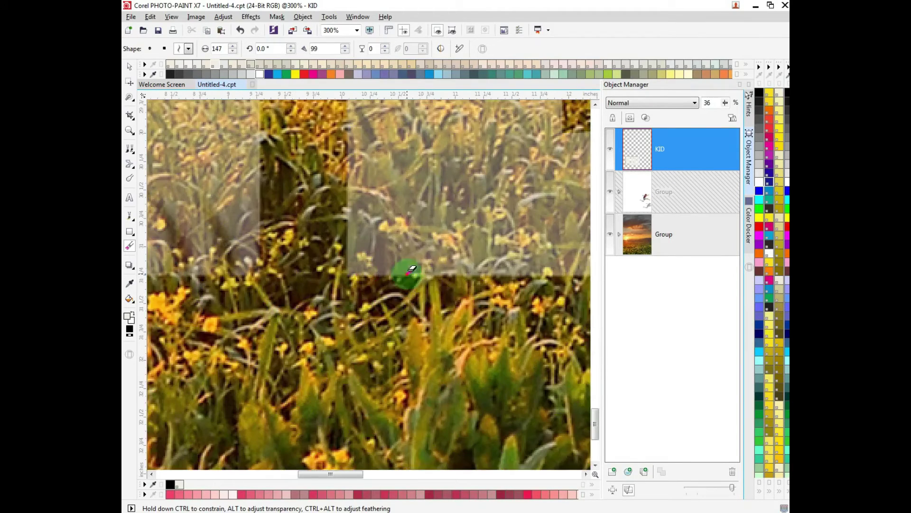
scroll(401, 343, down, 2)
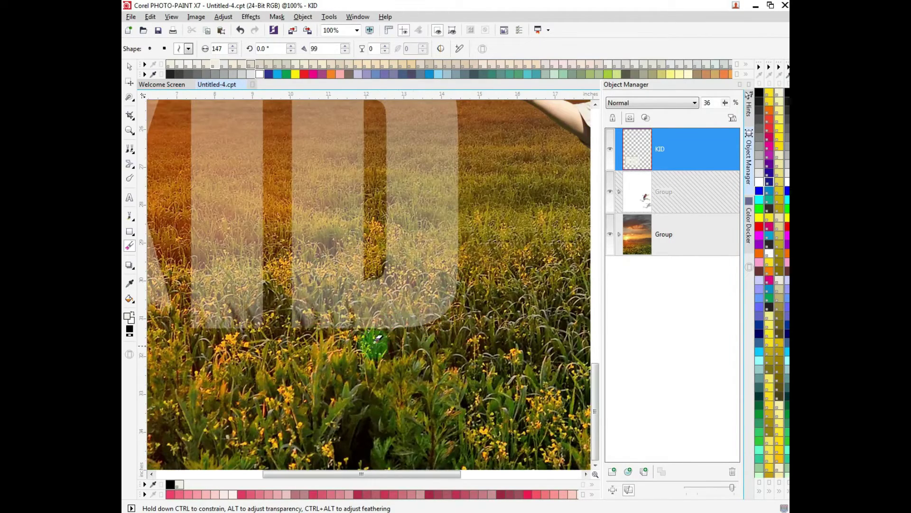
scroll(361, 361, down, 1)
scroll(553, 303, up, 1)
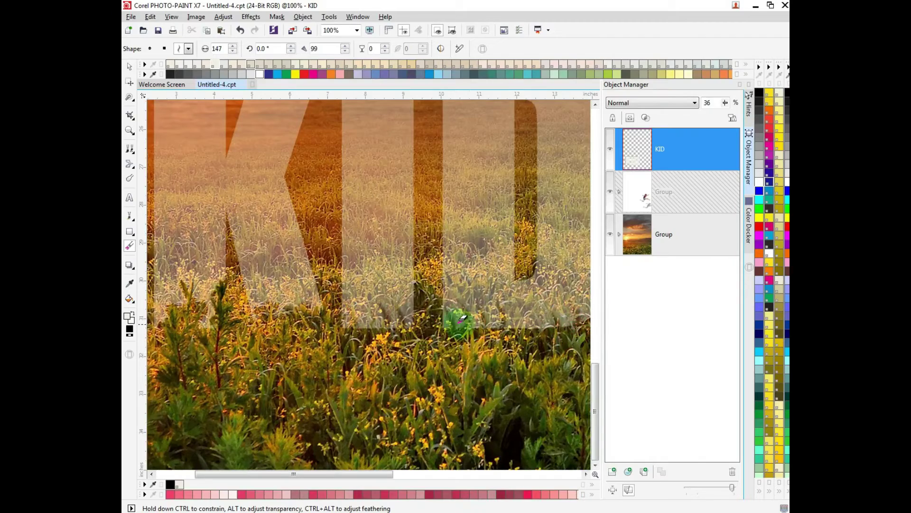
click(665, 234)
scroll(375, 232, down, 1)
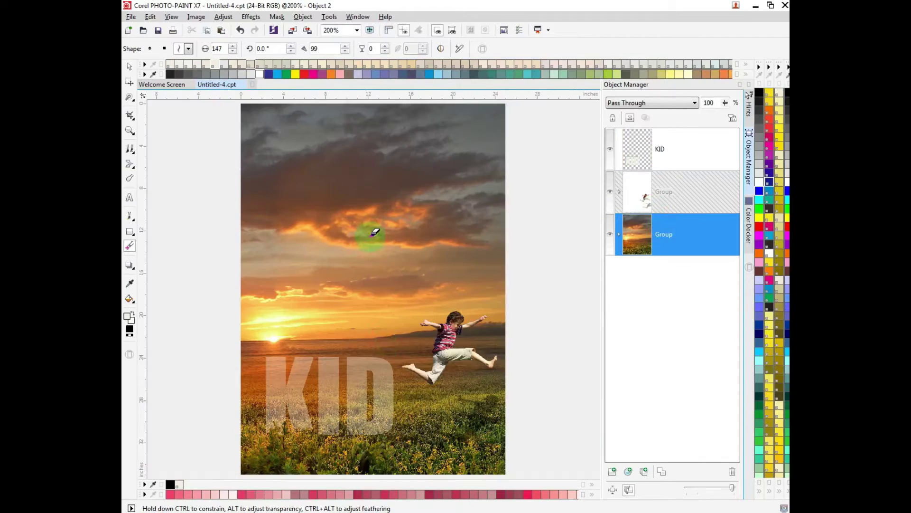
Select the background Group and try a Magic Wand grass mask, then undo it.
click(387, 352)
scroll(325, 427, up, 1)
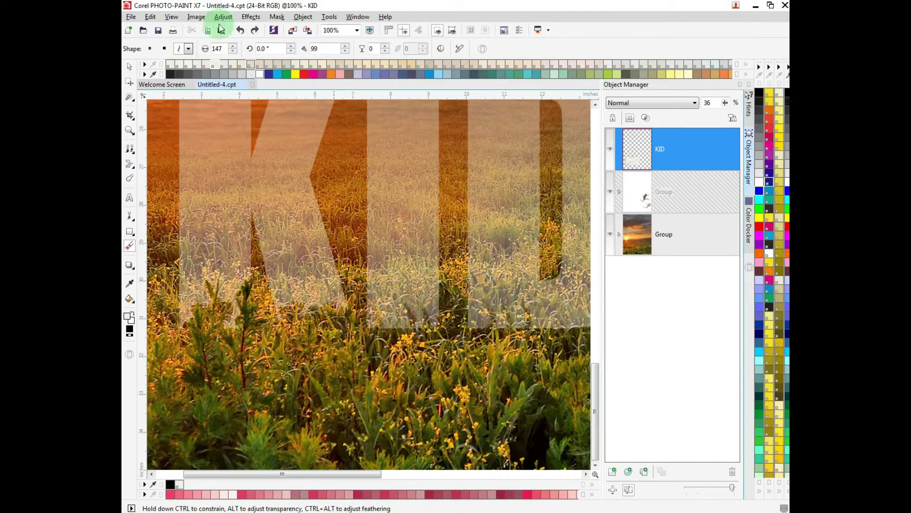
key(w)
click(693, 234)
scroll(375, 269, up, 2)
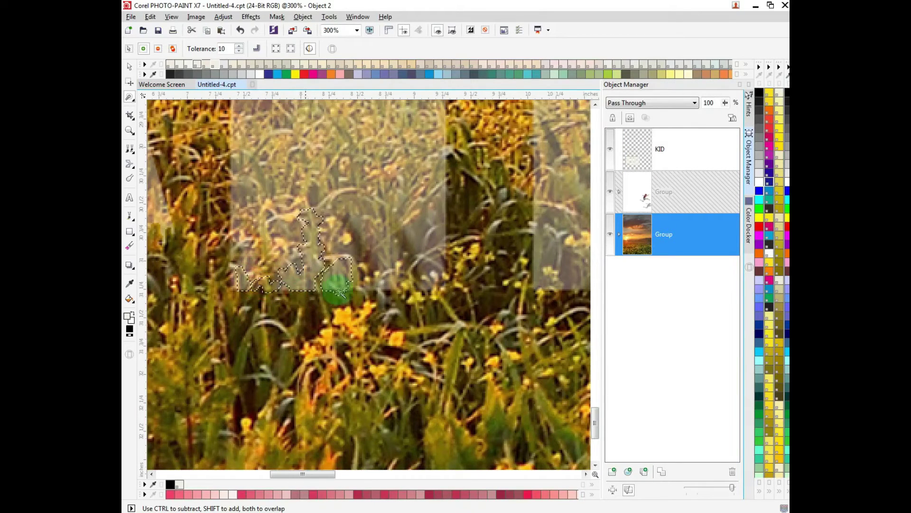
drag(399, 260, 363, 267)
key(ctrl+z)
Mask grass areas near the KID letters with the Mask Brush and Magic Wand.
key(b)
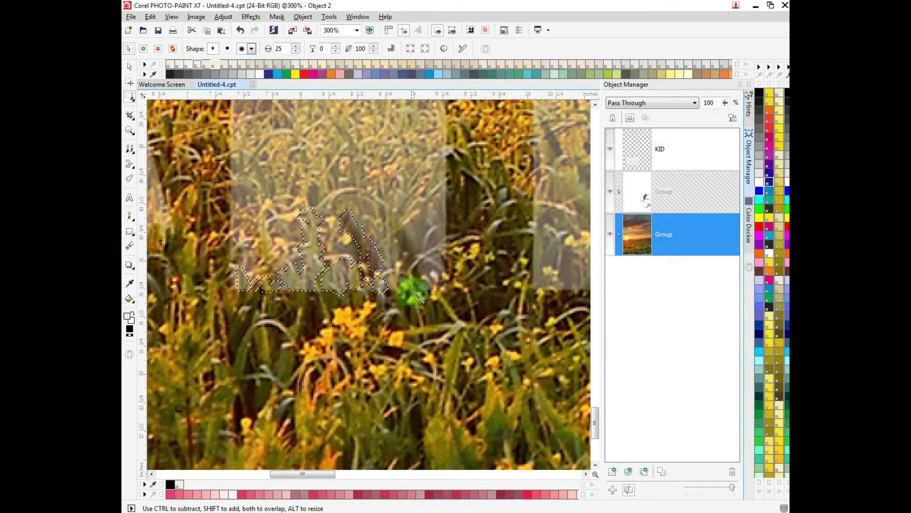
drag(382, 284, 454, 284)
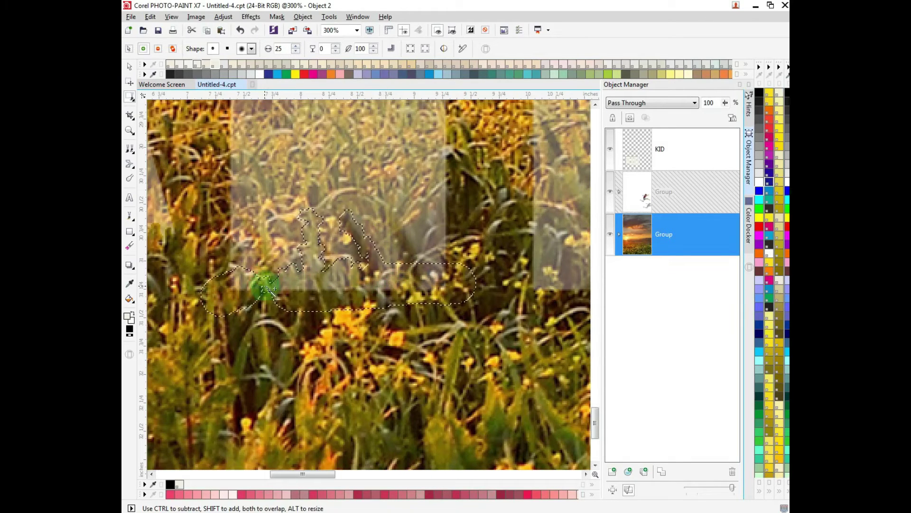
key(w)
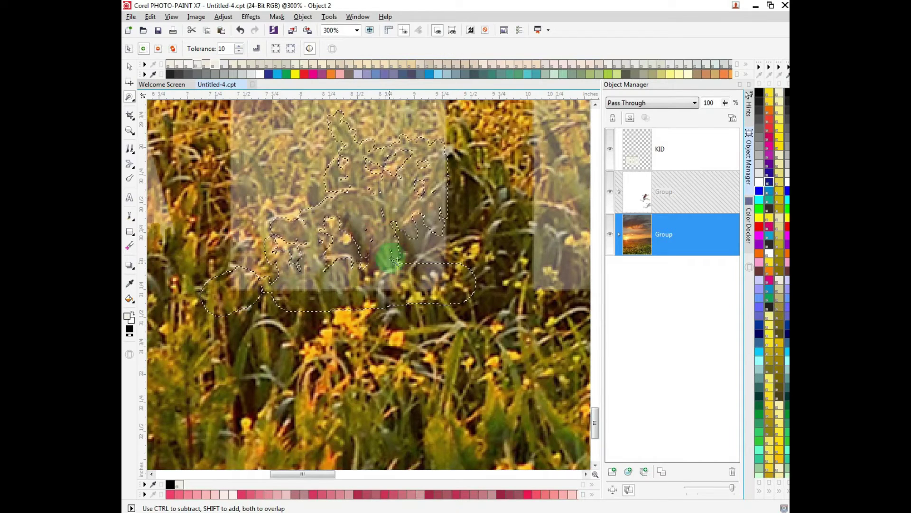
click(427, 235)
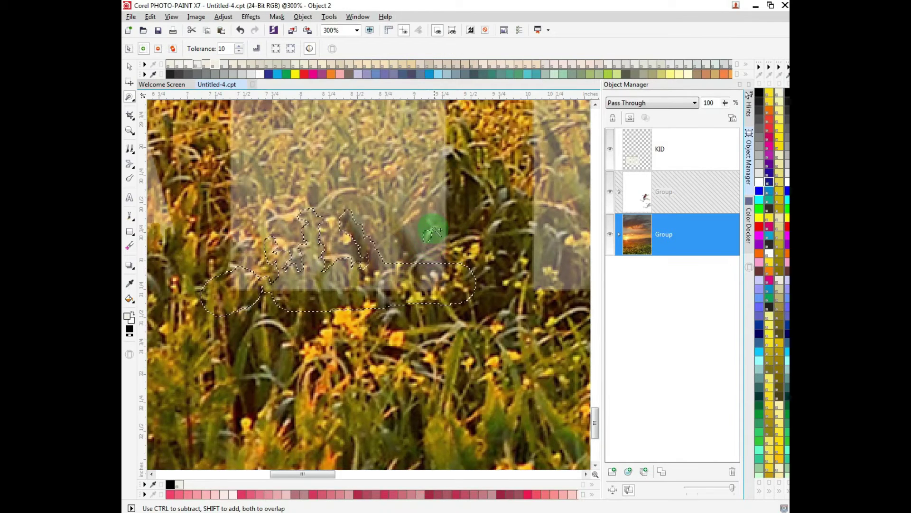
key(ctrl+z)
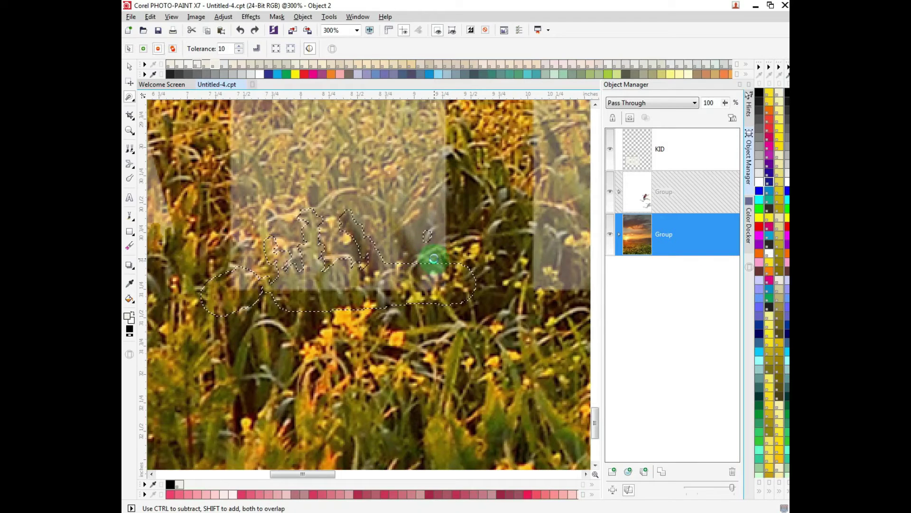
click(442, 259)
click(411, 259)
key(b)
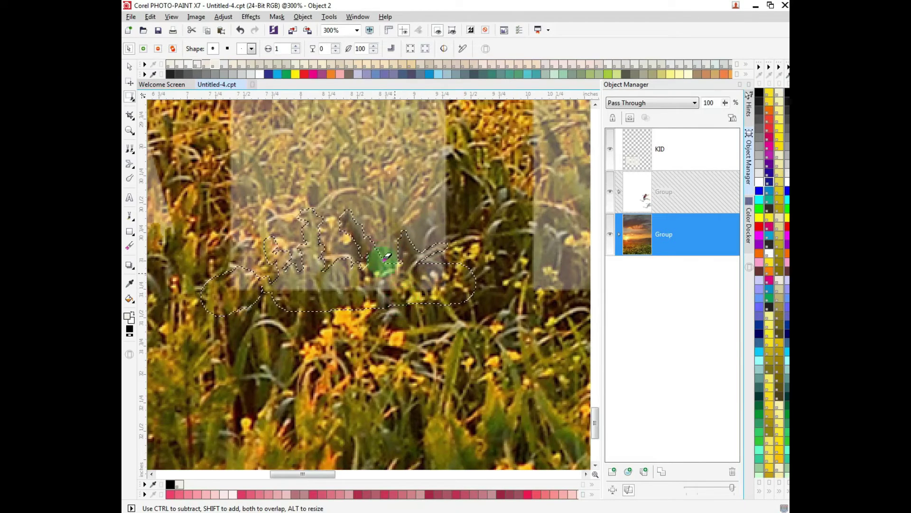
Erase the KID letters inside the masked grass.
key(x)
scroll(464, 229, left, 3)
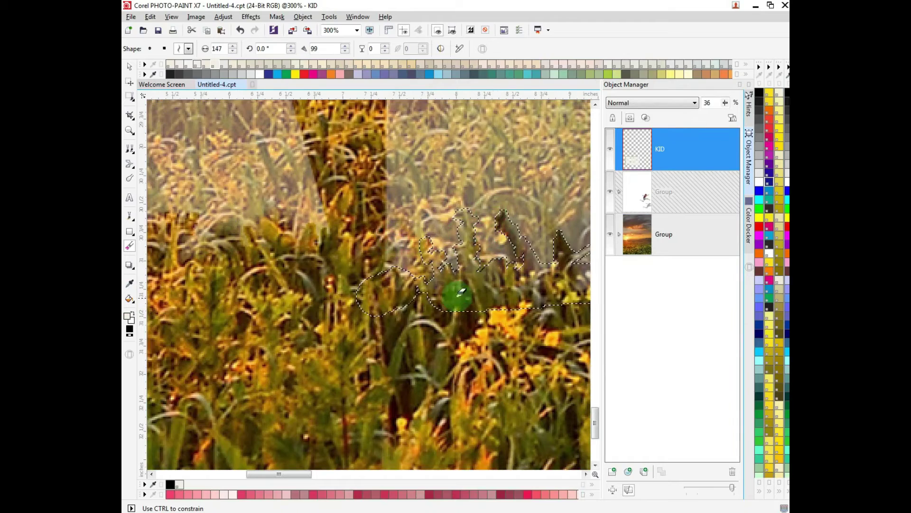
drag(461, 292, 489, 239)
scroll(395, 255, down, 1)
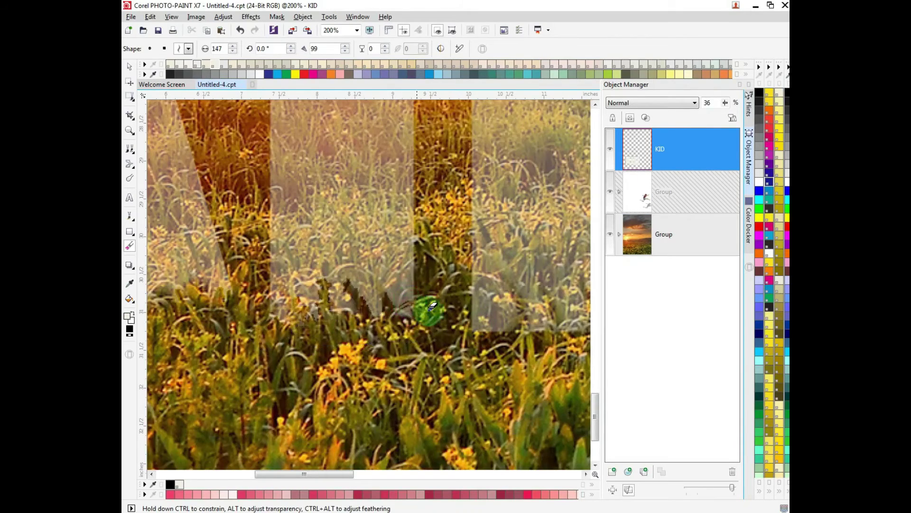
scroll(428, 309, down, 1)
scroll(394, 351, up, 1)
Set the KID layer's opacity to 24.
click(635, 240)
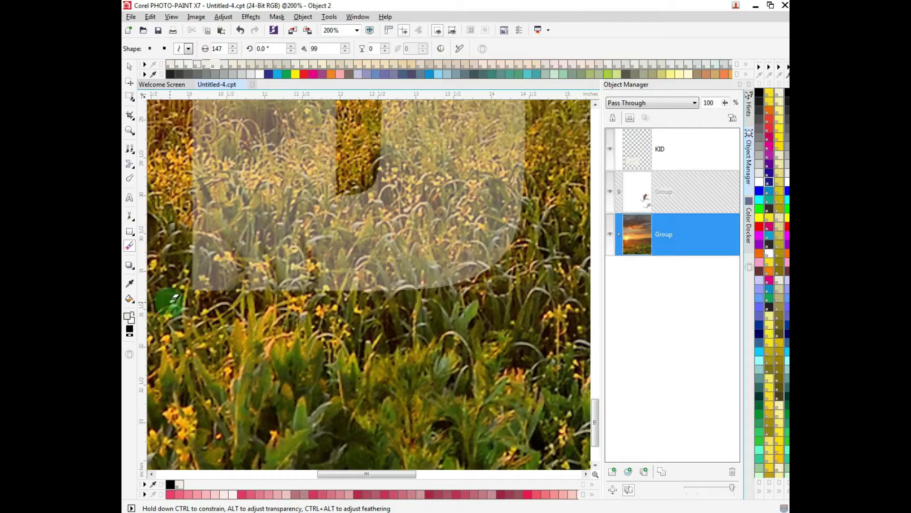
key(w)
scroll(290, 274, up, 1)
click(637, 169)
drag(725, 102, 716, 101)
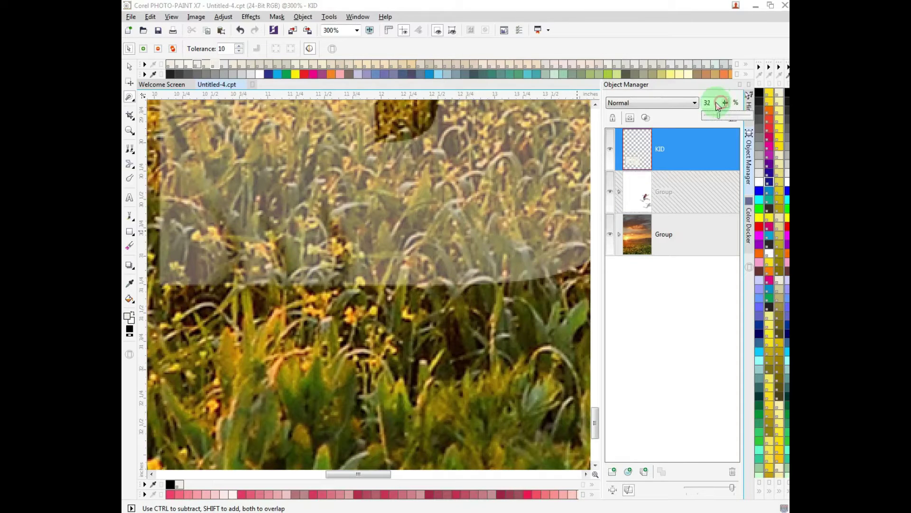
click(372, 268)
On the background Group, mask the grass blades along the letters' lower edge.
click(442, 254)
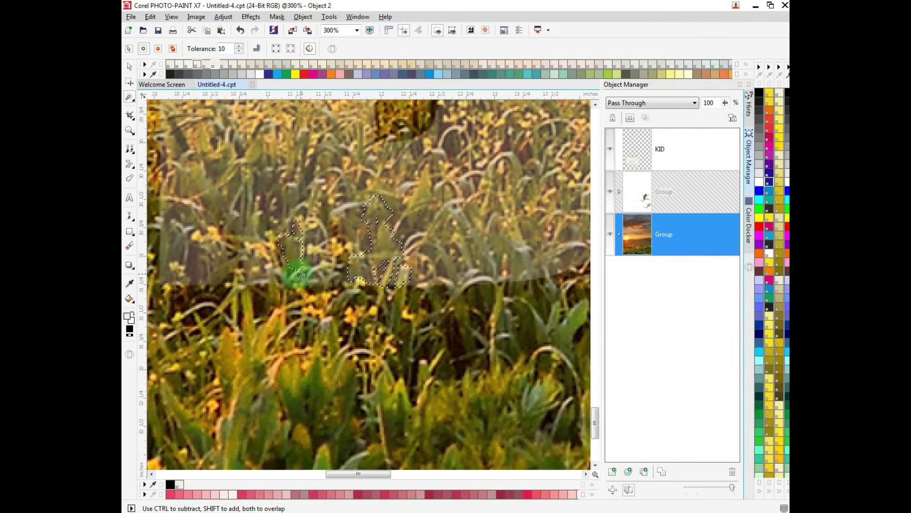
scroll(206, 263, left, 3)
mouse_move(205, 264)
mouse_down()
mouse_move(362, 244)
mouse_move(368, 308)
mouse_up()
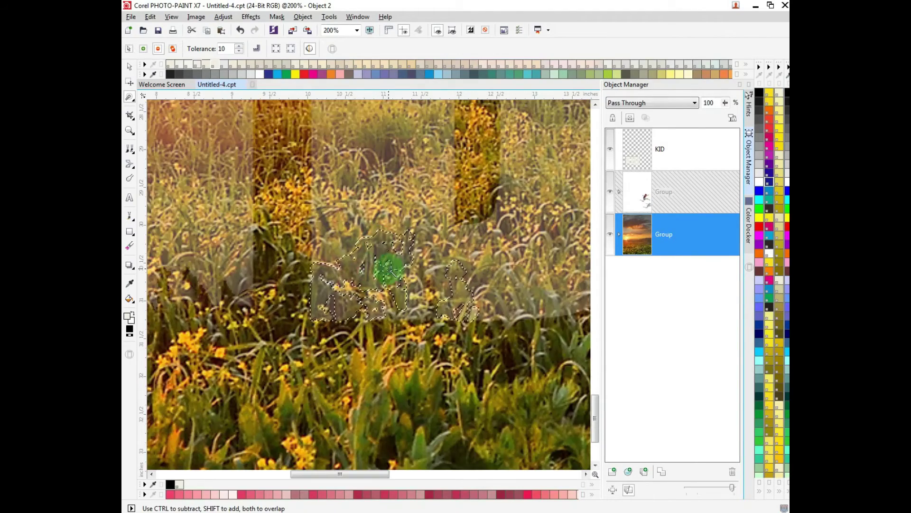
scroll(550, 281, right, 6)
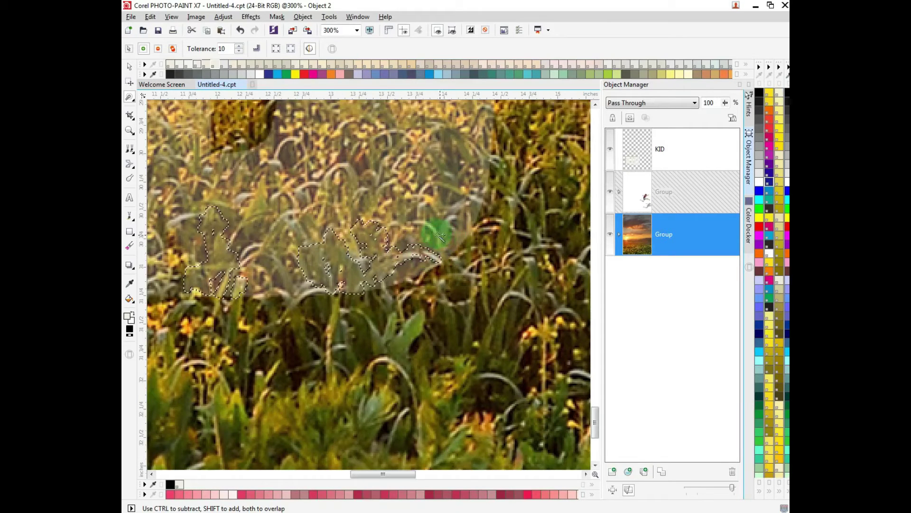
drag(444, 257, 255, 290)
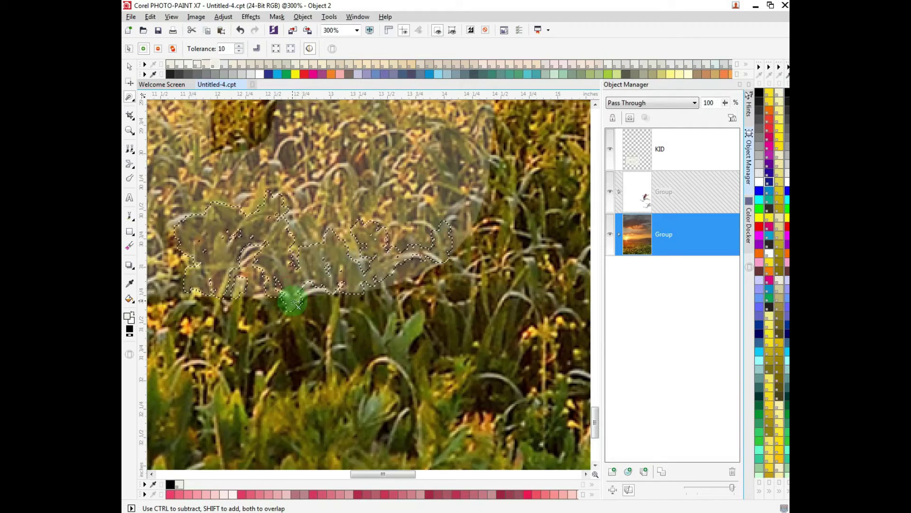
key(b)
mouse_move(257, 292)
mouse_down()
mouse_move(300, 296)
mouse_move(242, 302)
mouse_move(376, 285)
mouse_up()
Switch to the Eraser with a larger nib and fit the poster in the window.
scroll(242, 302, down, 1)
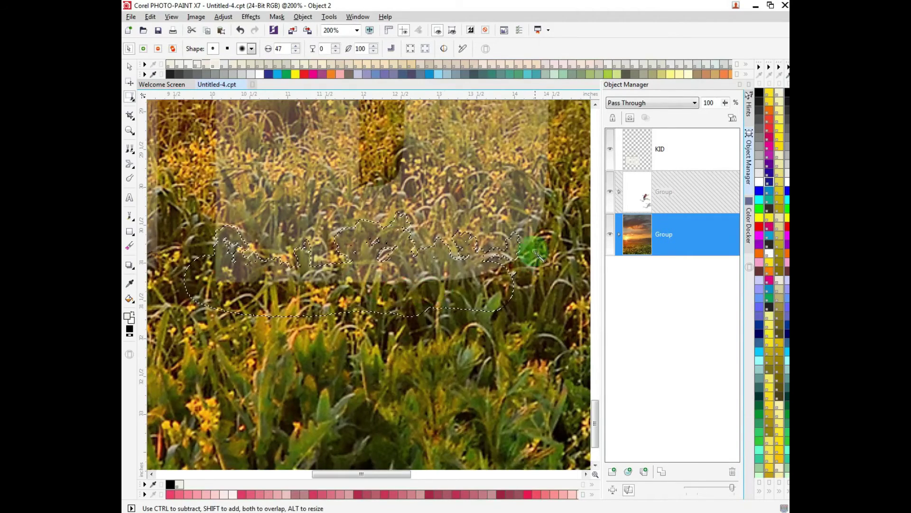
key(x)
scroll(421, 222, down, 1)
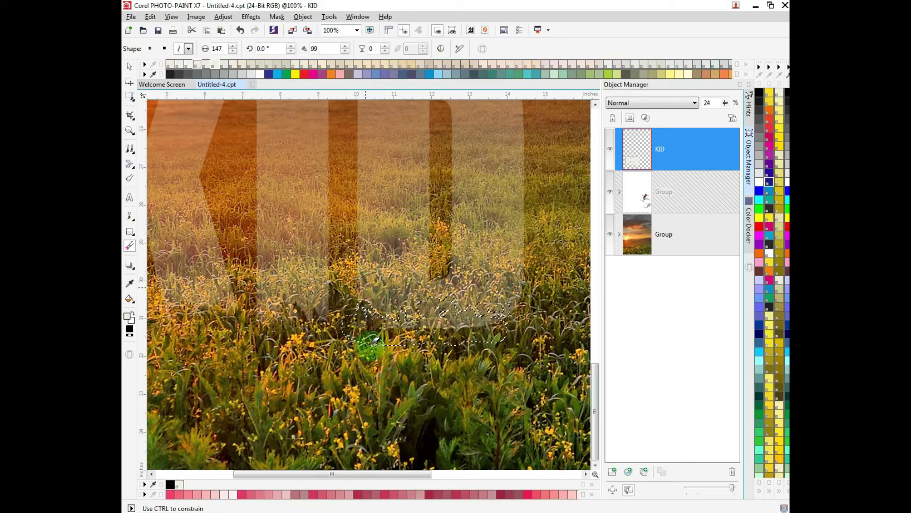
drag(426, 335, 276, 313)
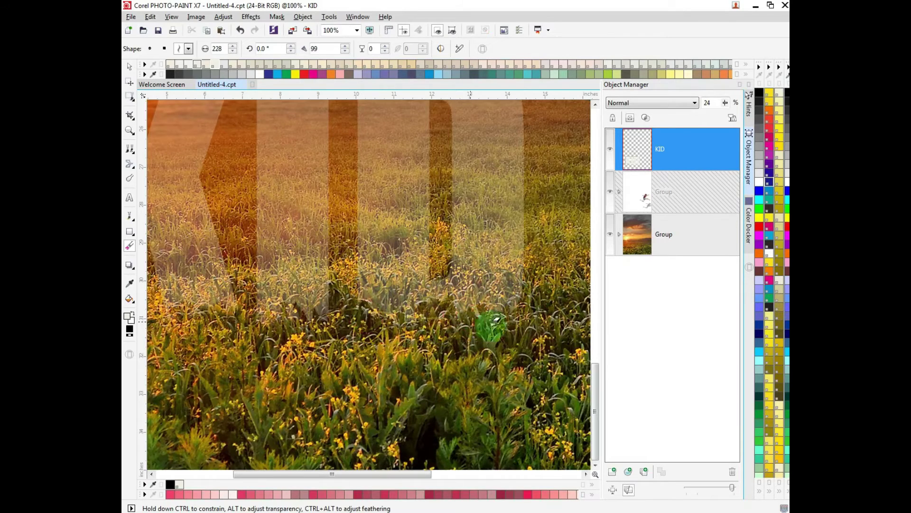
scroll(551, 334, down, 1)
key(F4)
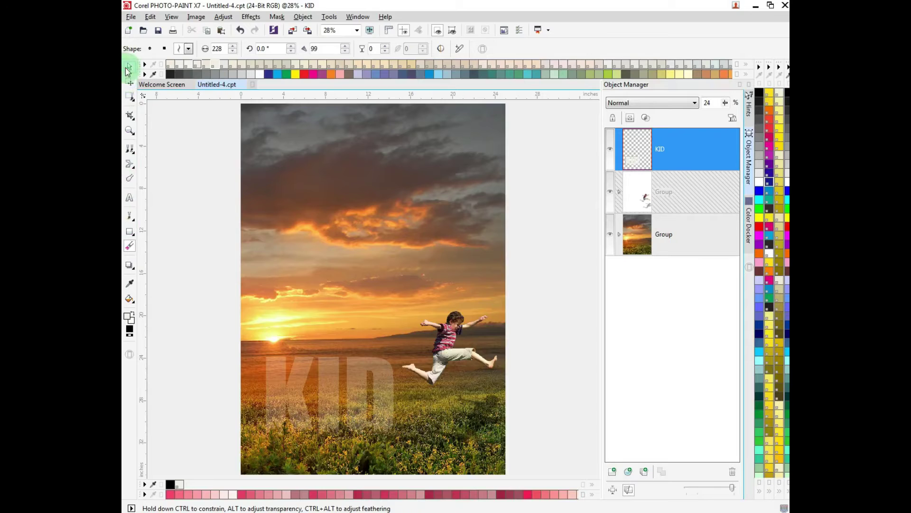
Raise the KID layer's opacity back up and select the KID text object.
click(128, 71)
drag(725, 103, 764, 115)
click(626, 235)
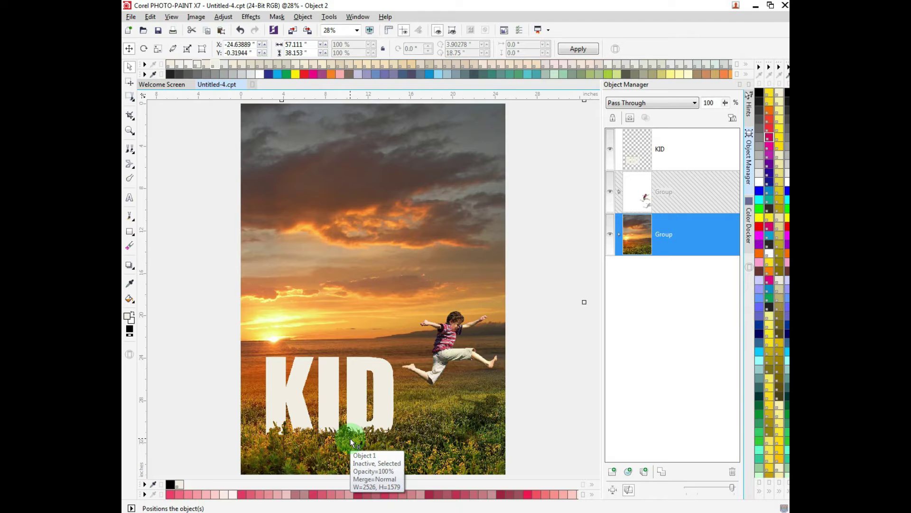
scroll(351, 438, up, 2)
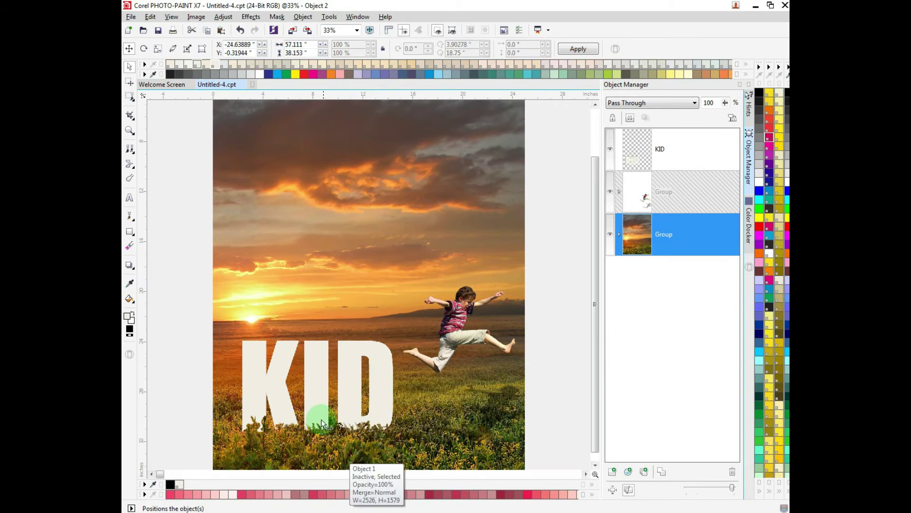
scroll(351, 428, up, 3)
scroll(352, 359, up, 1)
click(460, 268)
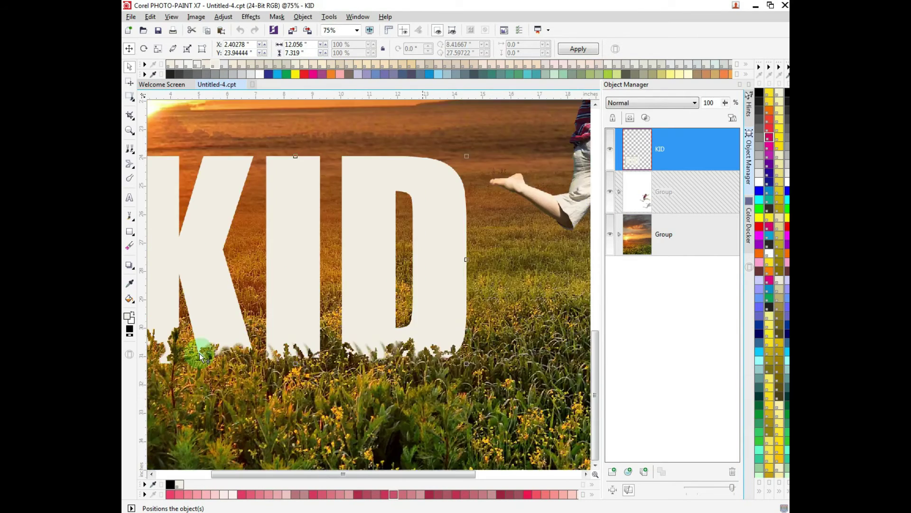
scroll(200, 353, down, 2)
Fade the KID letters' bottoms with a vertical transparency gradient, midpoint pushed low.
click(132, 271)
drag(315, 352, 314, 419)
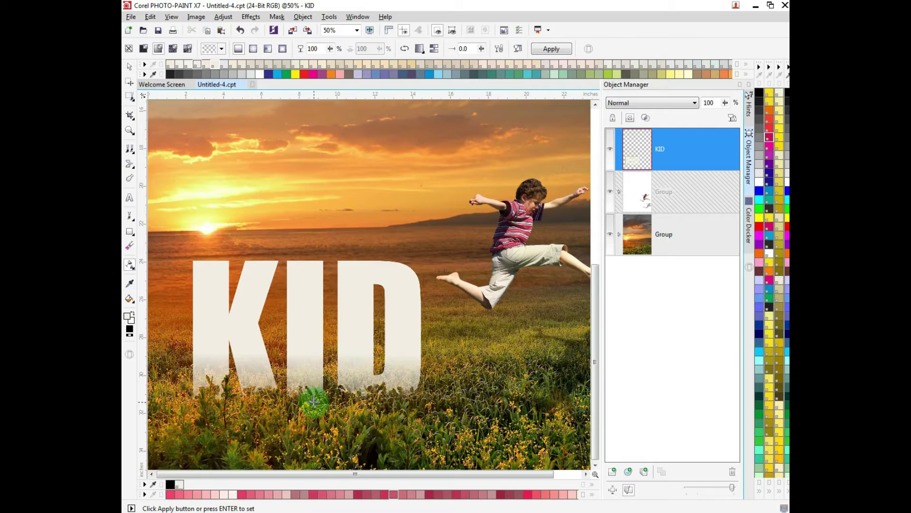
scroll(314, 402, up, 1)
mouse_move(370, 336)
mouse_down()
mouse_move(372, 361)
mouse_move(374, 315)
mouse_move(371, 338)
mouse_up()
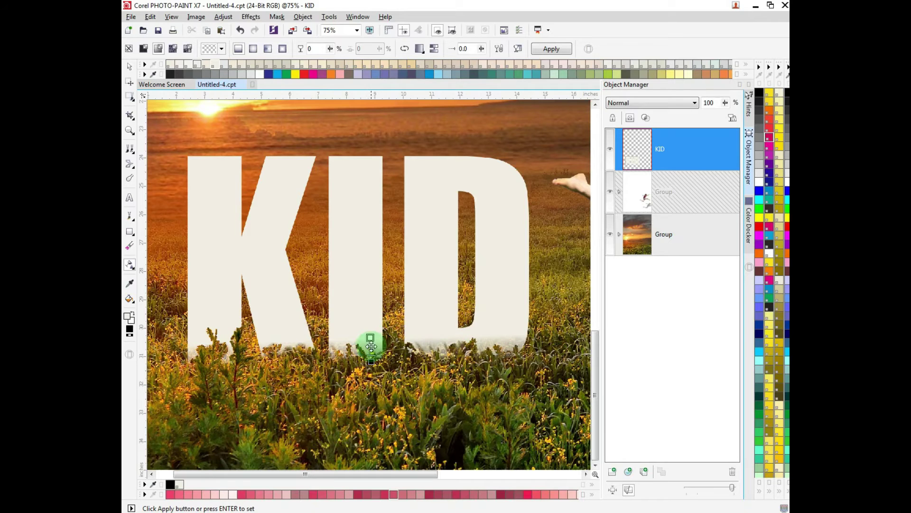
scroll(371, 346, up, 1)
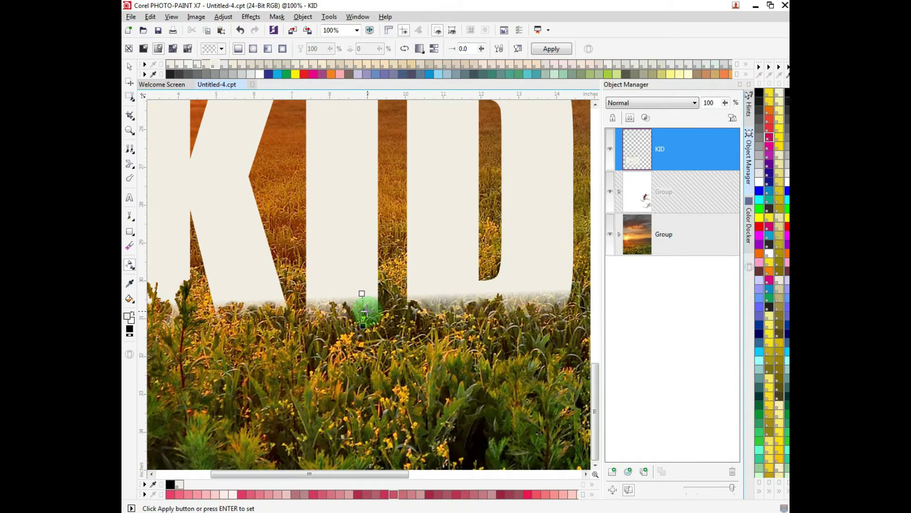
drag(364, 312, 364, 325)
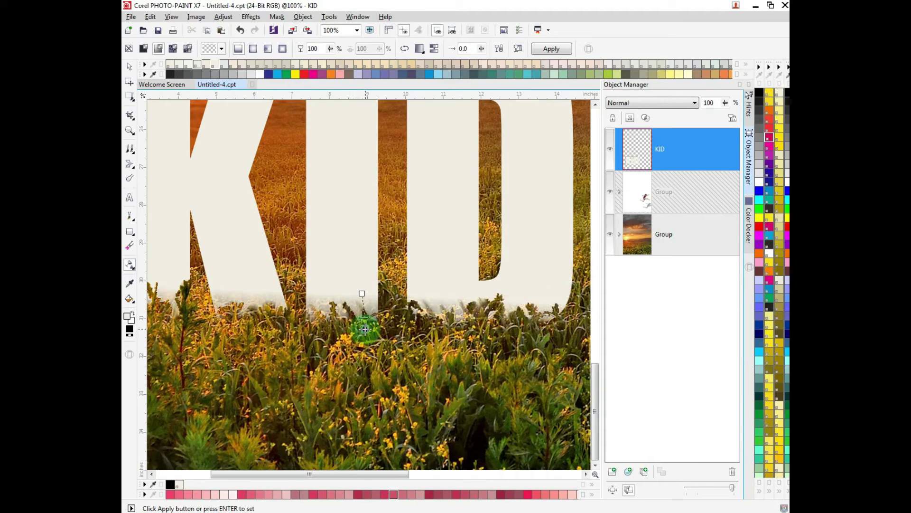
Set up the Eraser with a soft round brush and fit the poster in view.
key(b)
key(x)
scroll(240, 328, down, 1)
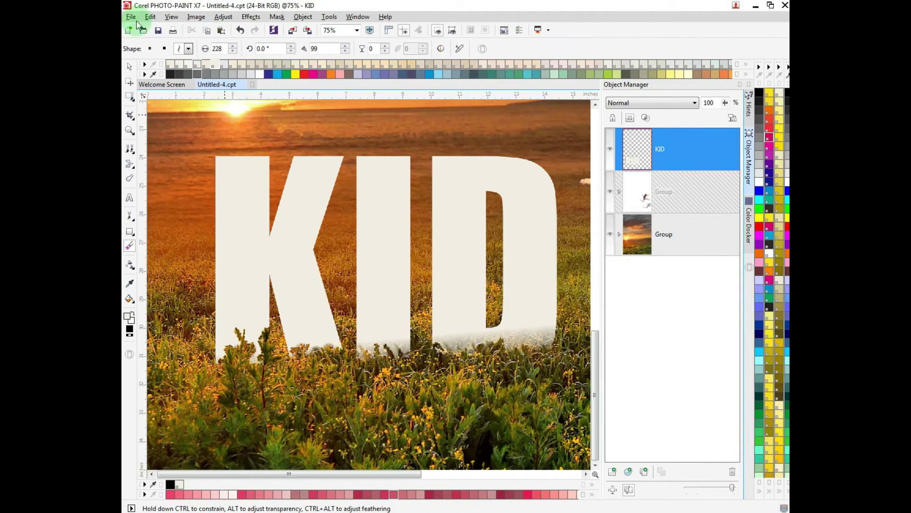
click(189, 48)
scroll(427, 190, up, 5)
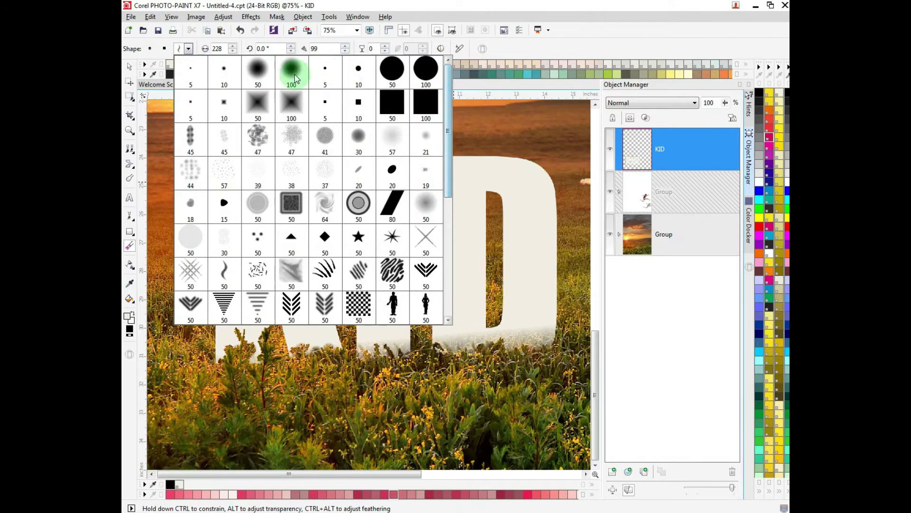
click(291, 72)
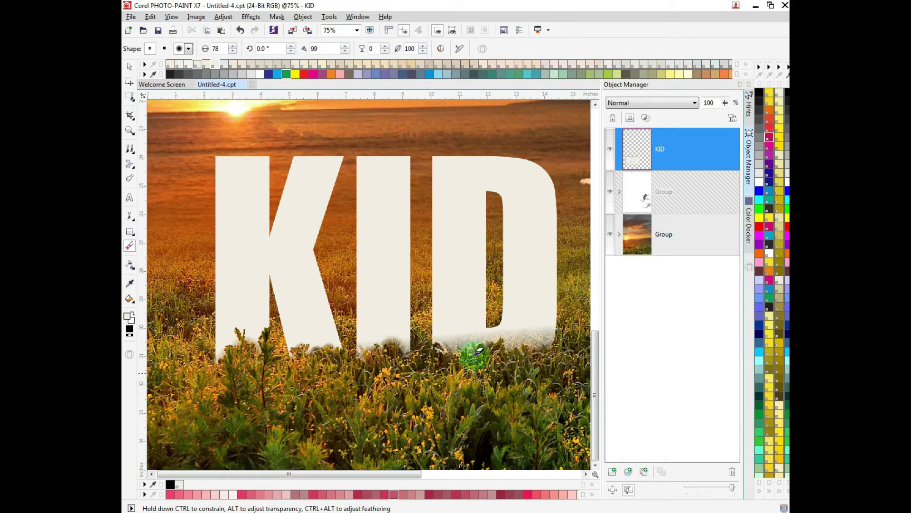
key(F4)
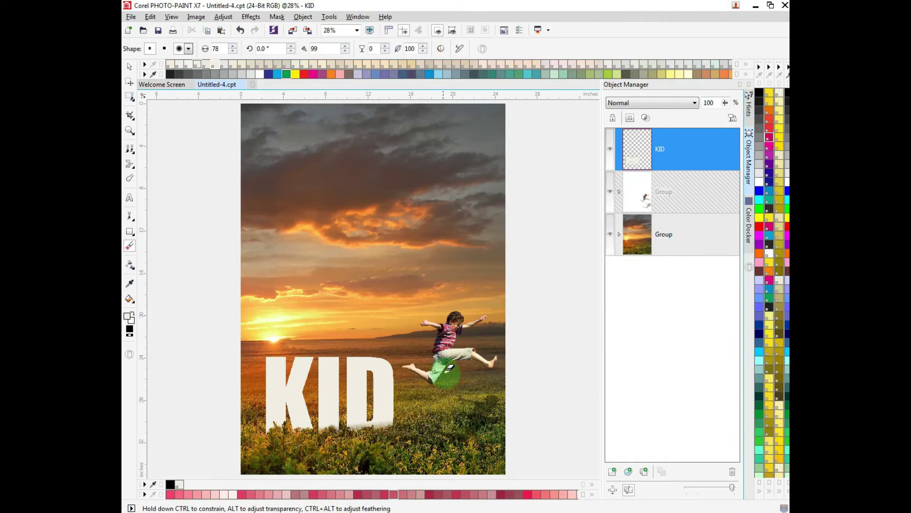
Try a drop shadow on KID, then discard it at the apply-changes prompt.
click(129, 66)
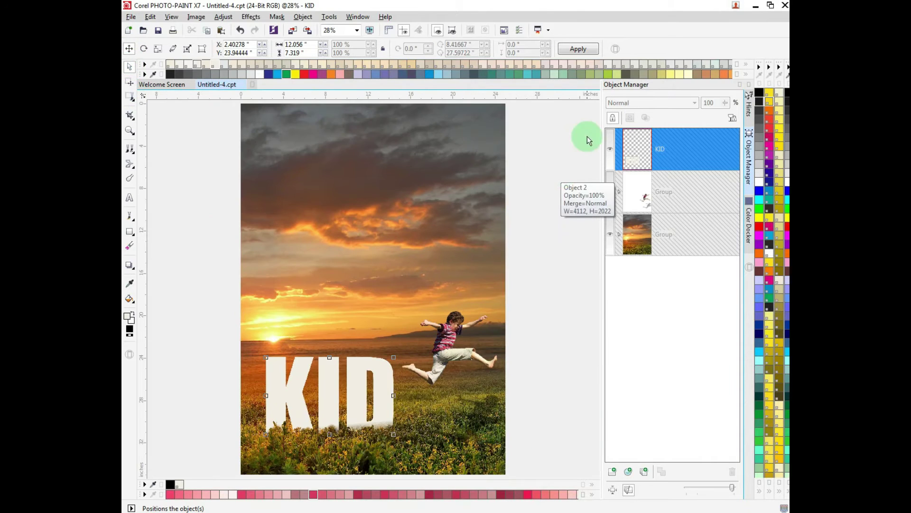
click(130, 265)
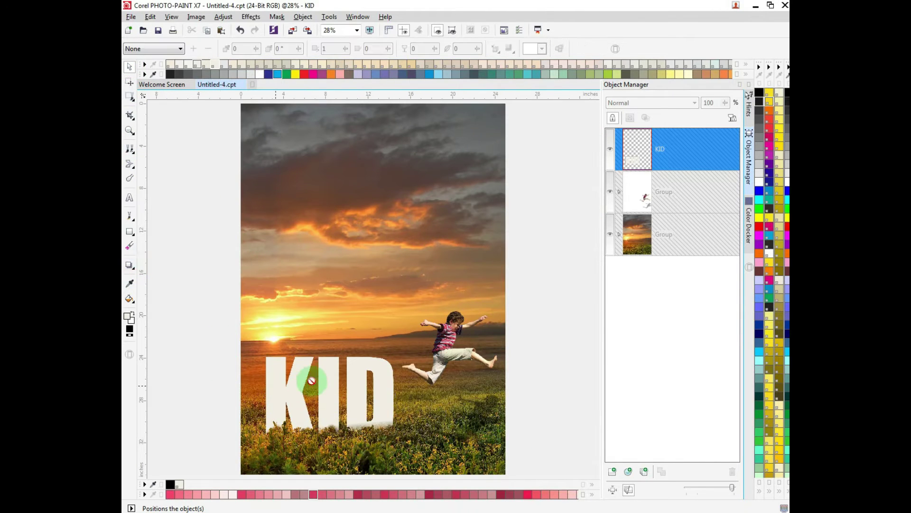
click(636, 147)
mouse_move(336, 373)
mouse_down()
mouse_move(346, 378)
mouse_move(331, 372)
mouse_move(331, 352)
mouse_up()
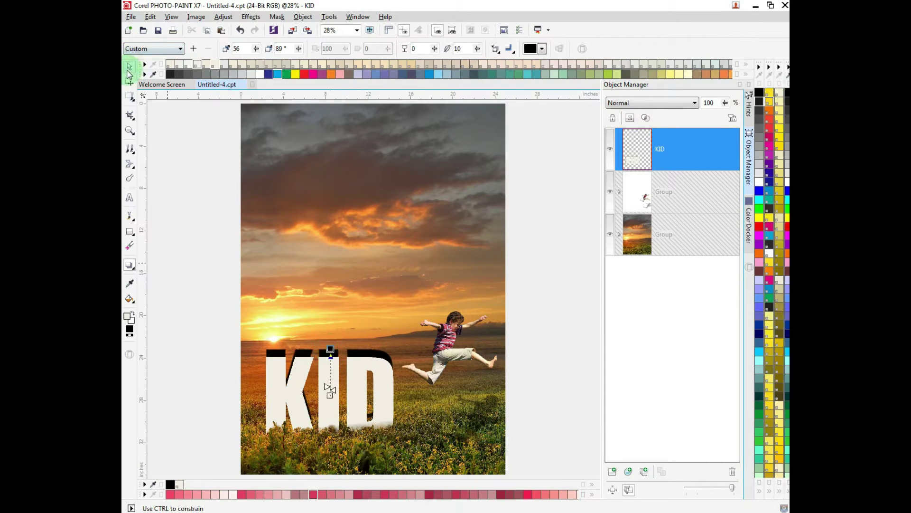
click(526, 283)
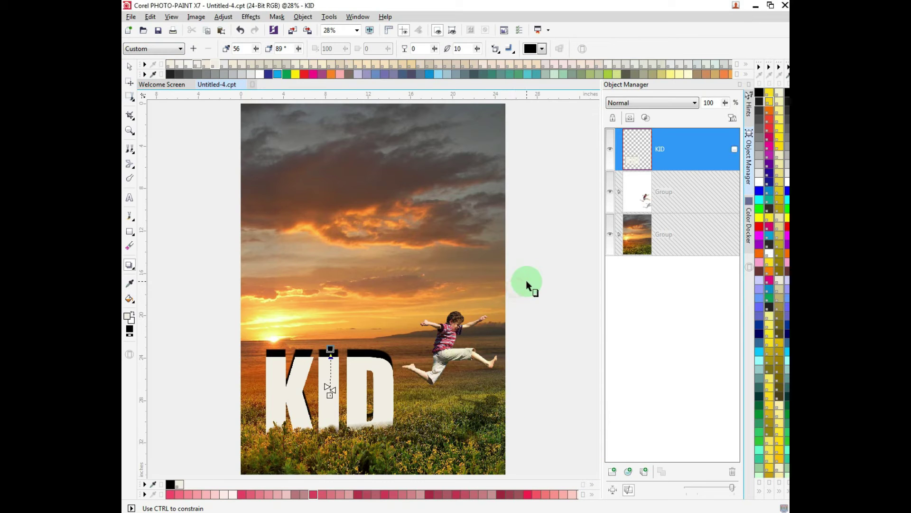
click(432, 225)
click(450, 240)
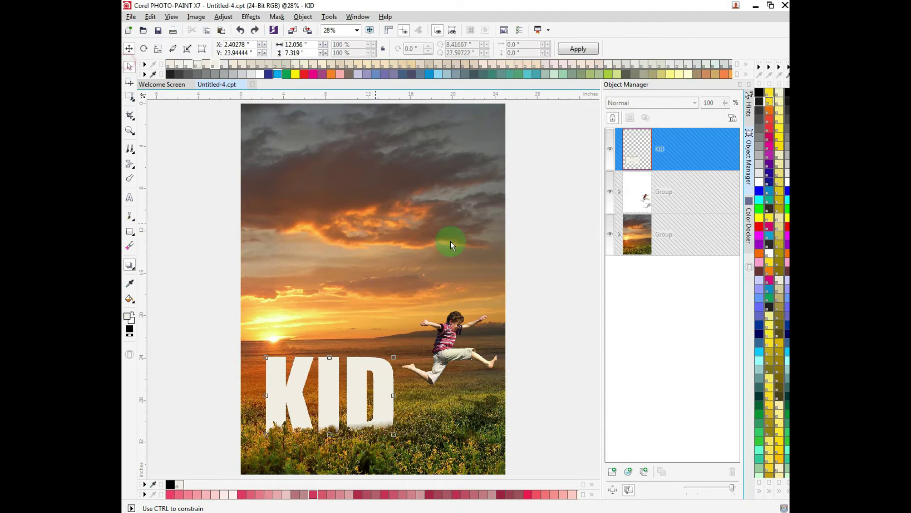
click(536, 221)
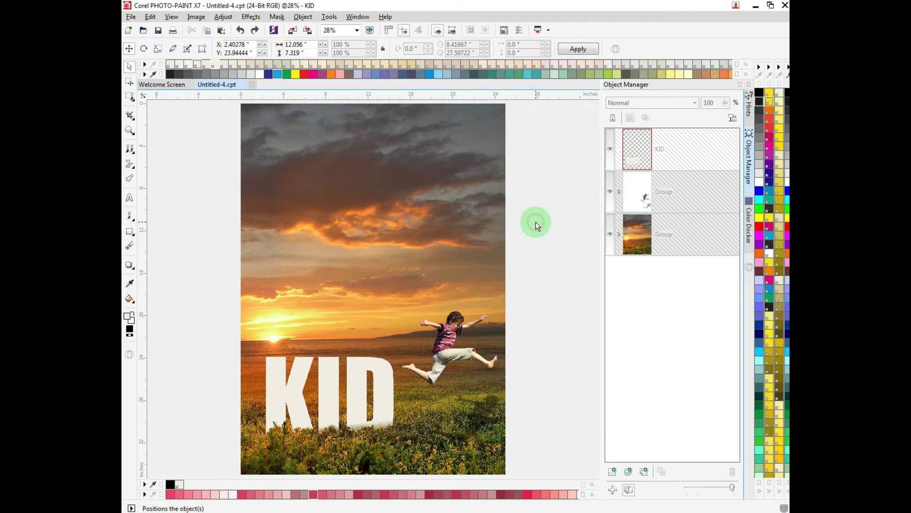
Cast a black drop shadow offset above the KID letters.
click(129, 265)
click(658, 146)
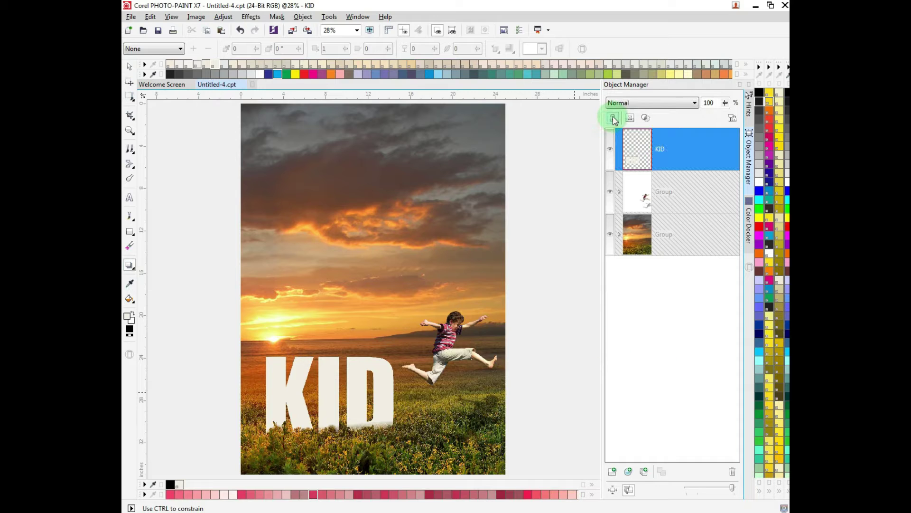
drag(331, 422, 334, 335)
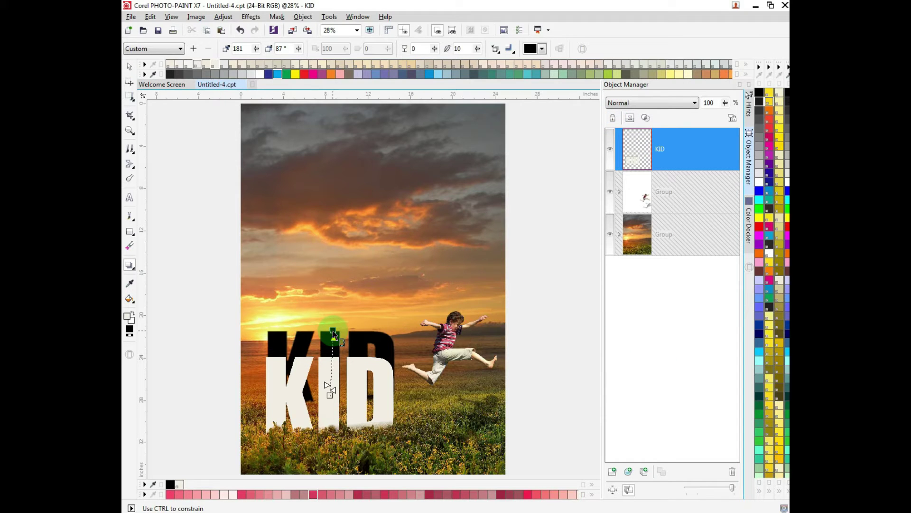
click(129, 67)
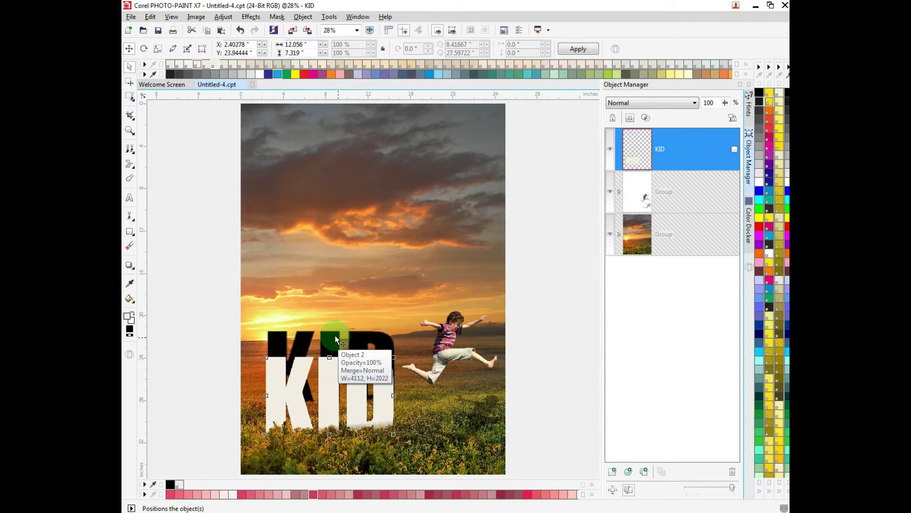
click(330, 347)
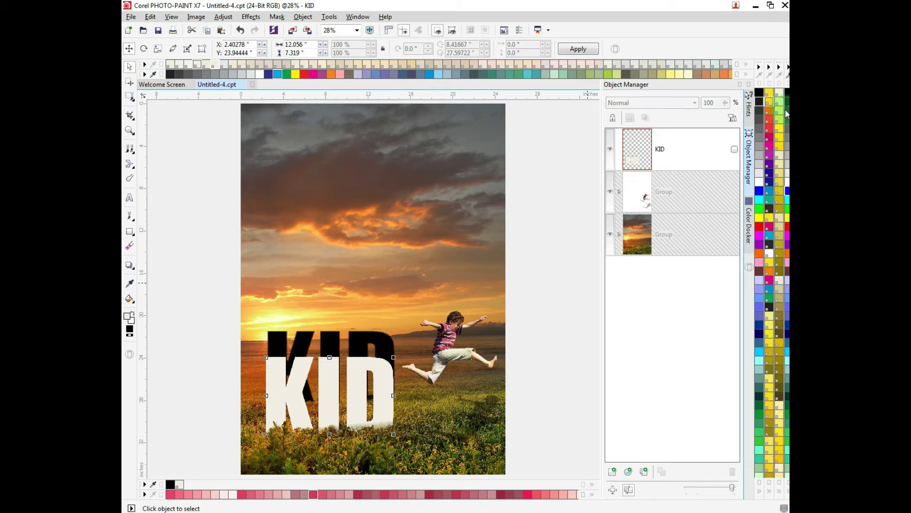
Split the shadow off KID via DropShadow > Split Shadow and select Object 7.
click(661, 161)
right_click(387, 346)
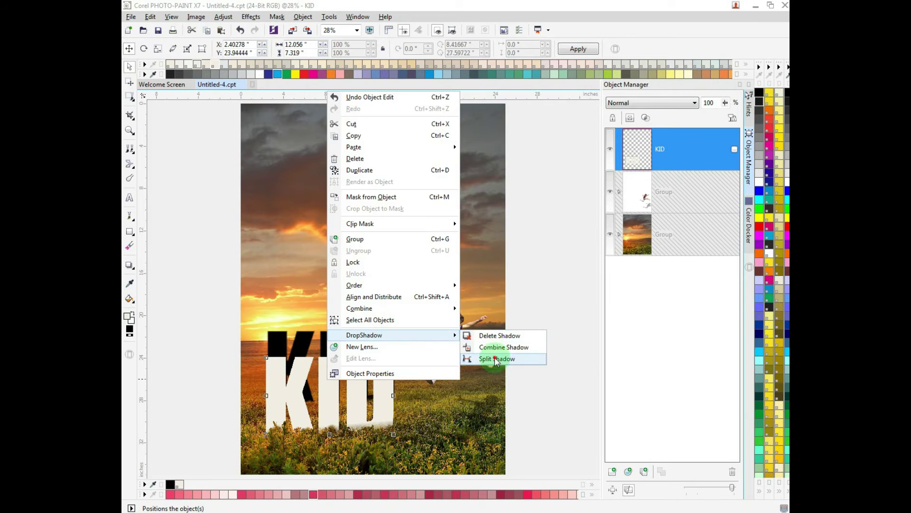
click(488, 358)
click(704, 182)
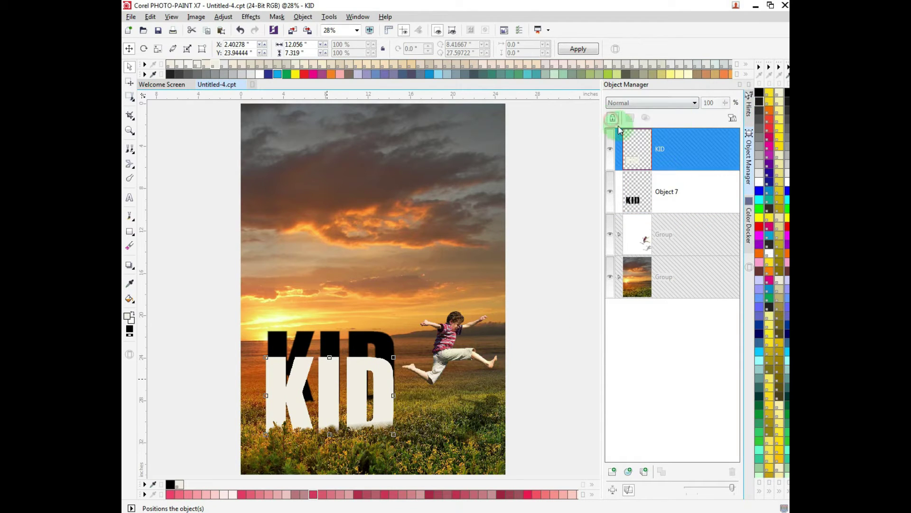
Make the shadow 61% opaque, flip it below KID and distort it across the grass.
mouse_move(734, 116)
mouse_down()
mouse_move(702, 109)
mouse_move(731, 107)
mouse_up()
click(333, 344)
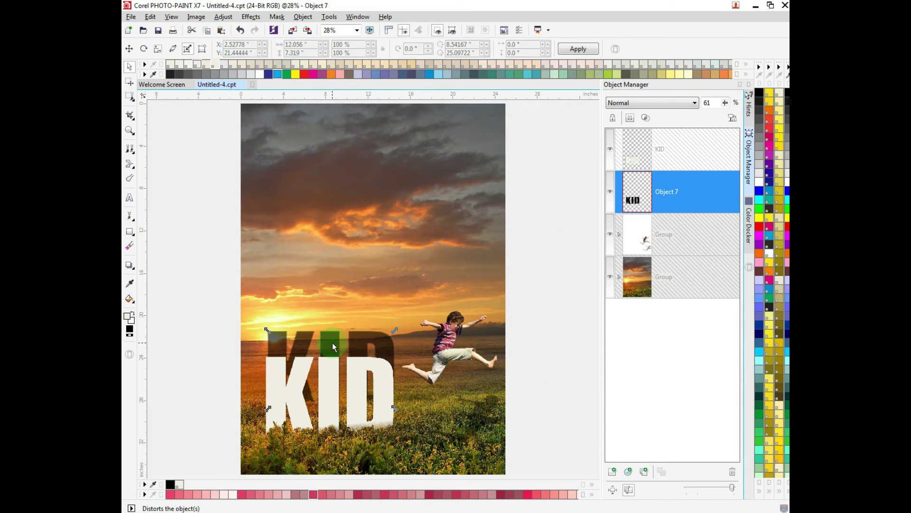
drag(395, 329, 385, 479)
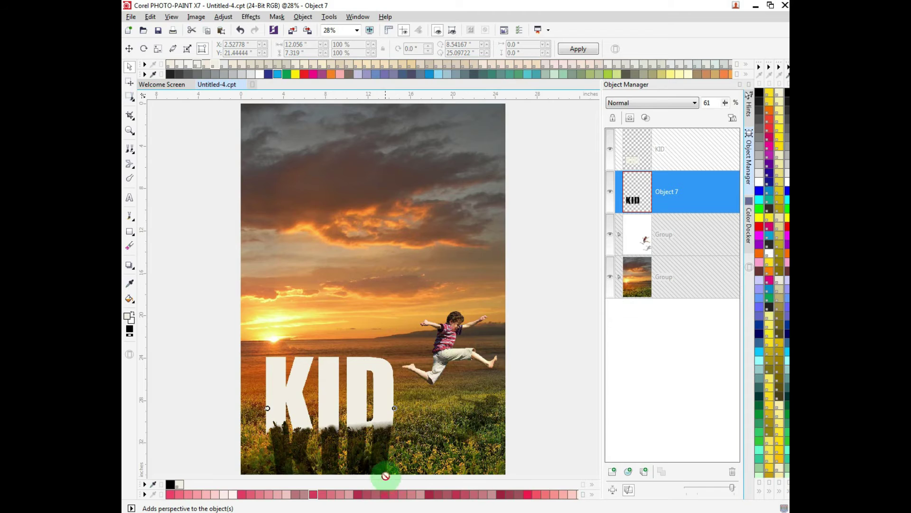
scroll(317, 444, up, 1)
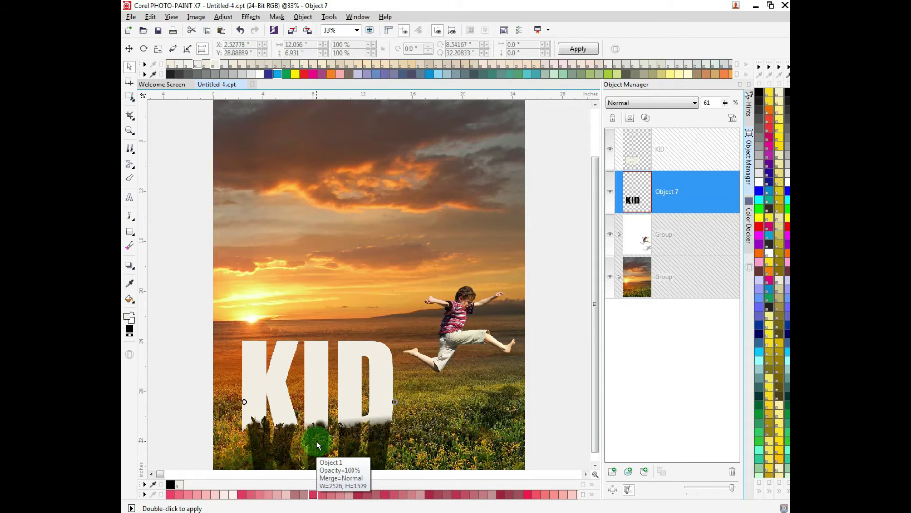
drag(244, 402, 233, 405)
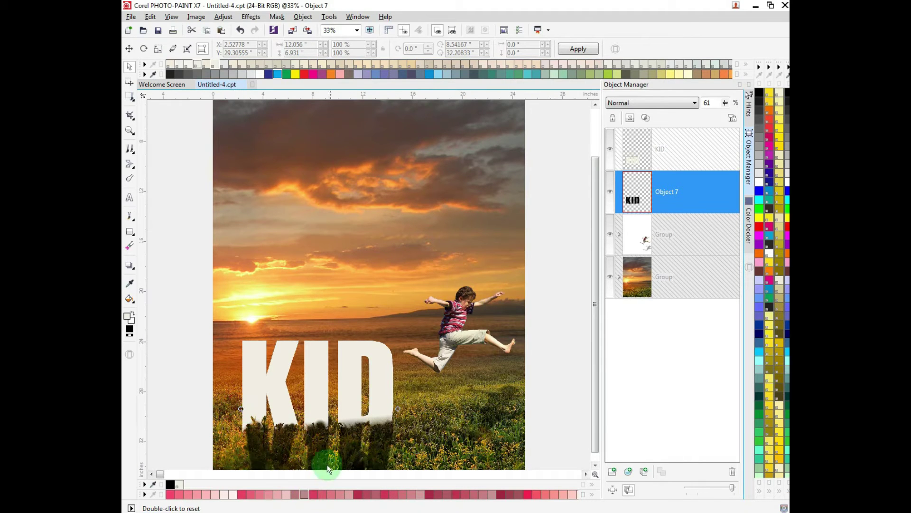
drag(338, 453, 348, 440)
Zoom in on the KID letters and put Object 7 into rotate-and-skew mode.
key(F3)
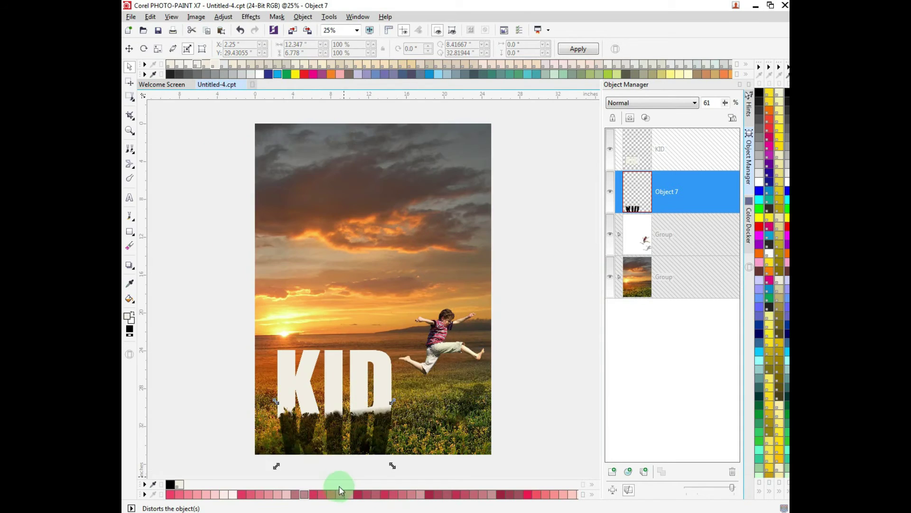
key(F3)
key(F3)
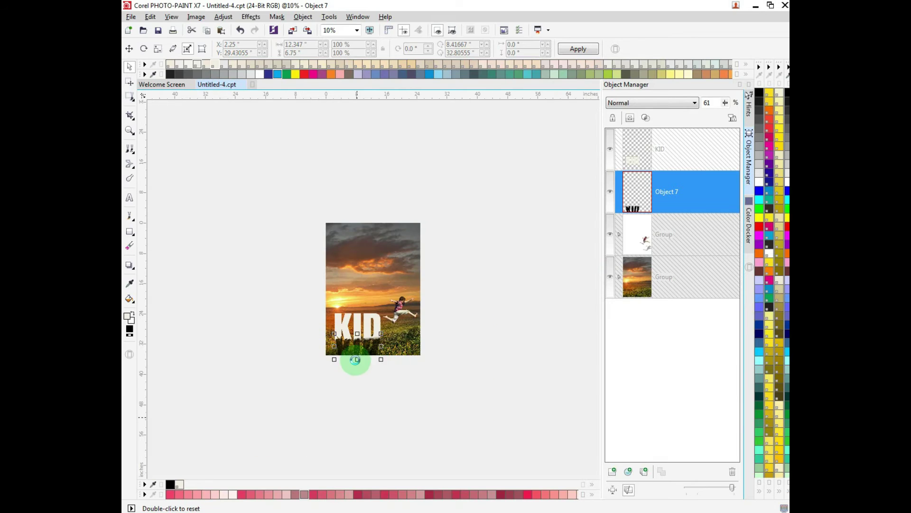
key(z)
drag(331, 341, 377, 362)
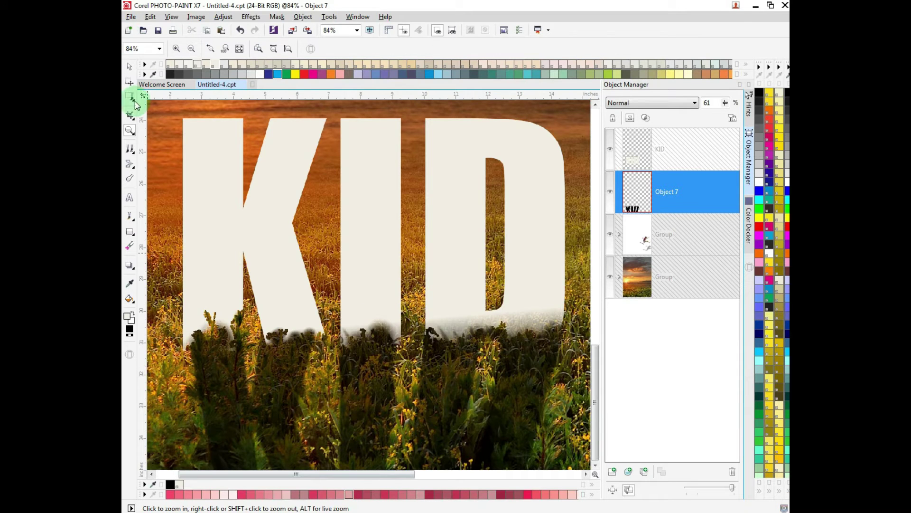
click(129, 66)
click(261, 376)
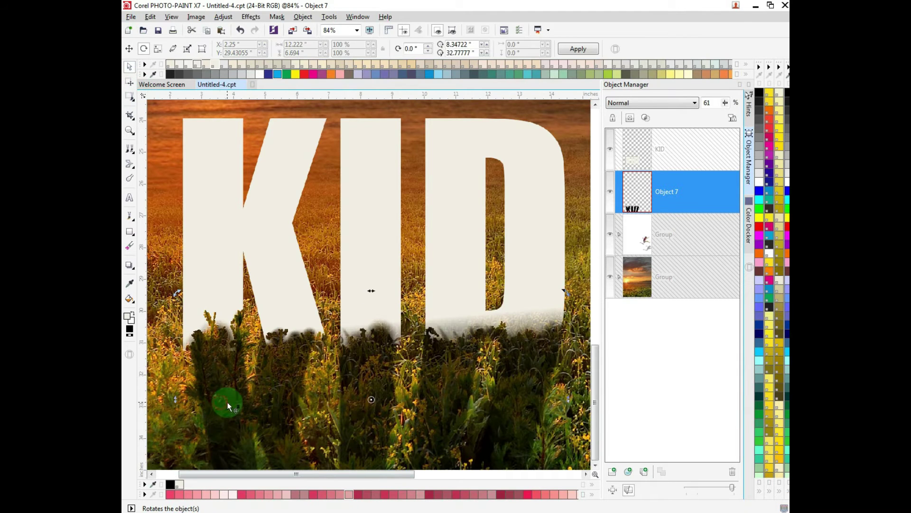
Lock Object 7 and reselect the KID layer.
click(131, 271)
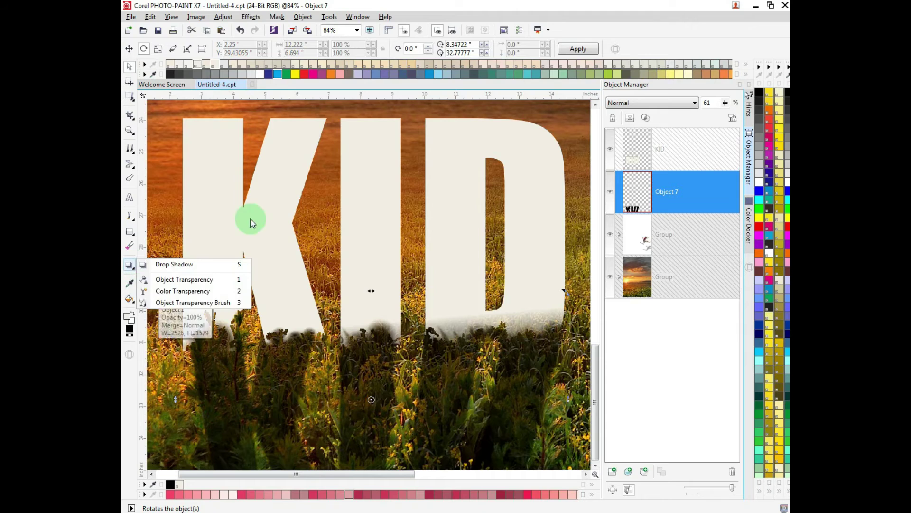
click(671, 142)
click(670, 199)
click(612, 118)
click(320, 224)
Fade KID's letter bottoms with a vertical Object Transparency gradient and fit the page.
click(130, 246)
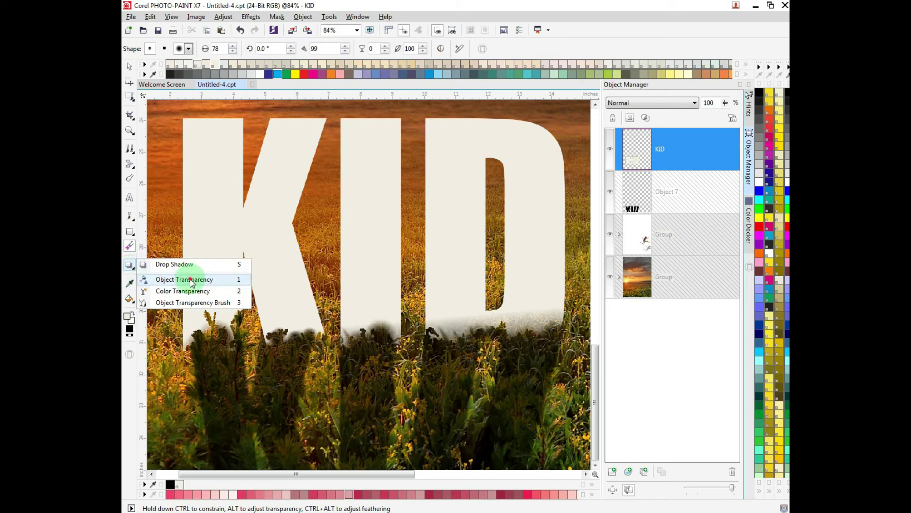
click(204, 279)
mouse_move(376, 304)
mouse_down()
mouse_move(378, 362)
mouse_move(376, 336)
mouse_up()
click(129, 66)
click(226, 167)
key(F4)
Select Object 7 and confirm it is locked.
click(645, 203)
click(614, 117)
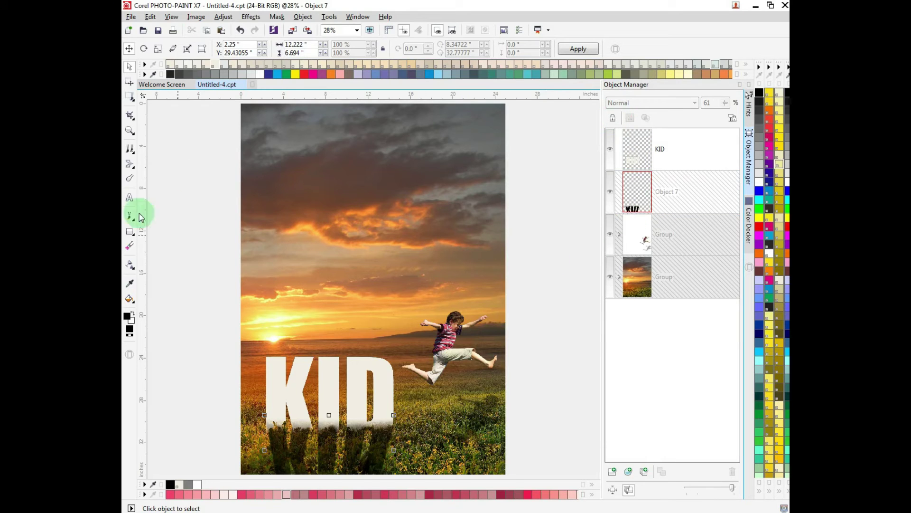
click(129, 198)
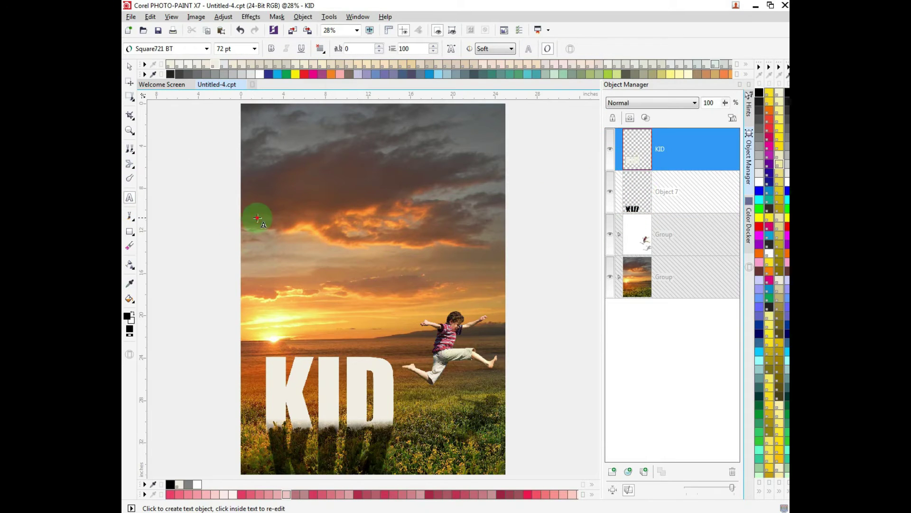
text(THE)
Add a 'THE' text line in the sky set in Arial Black.
click(131, 70)
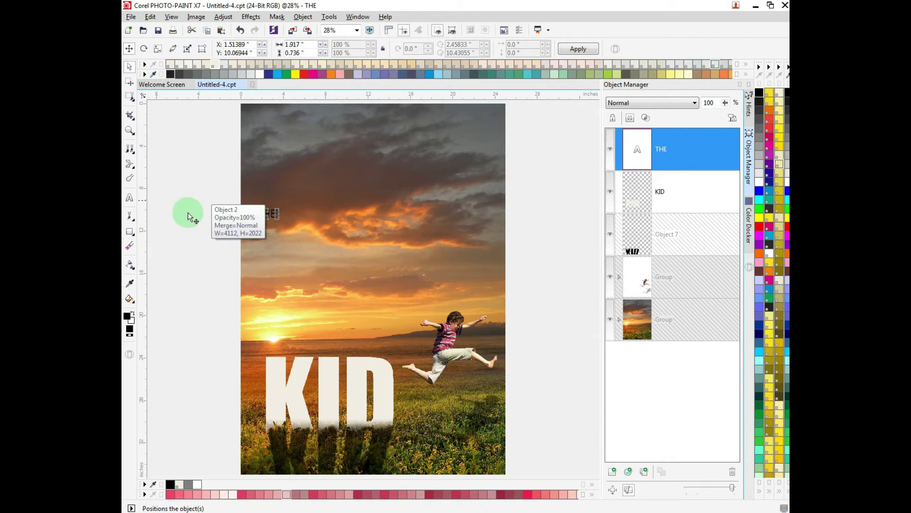
click(129, 198)
click(348, 292)
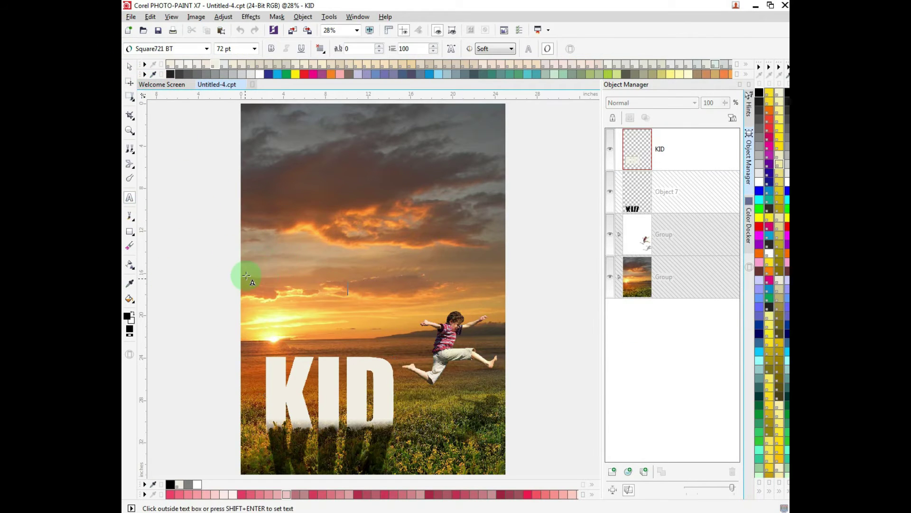
text(THE)
click(205, 49)
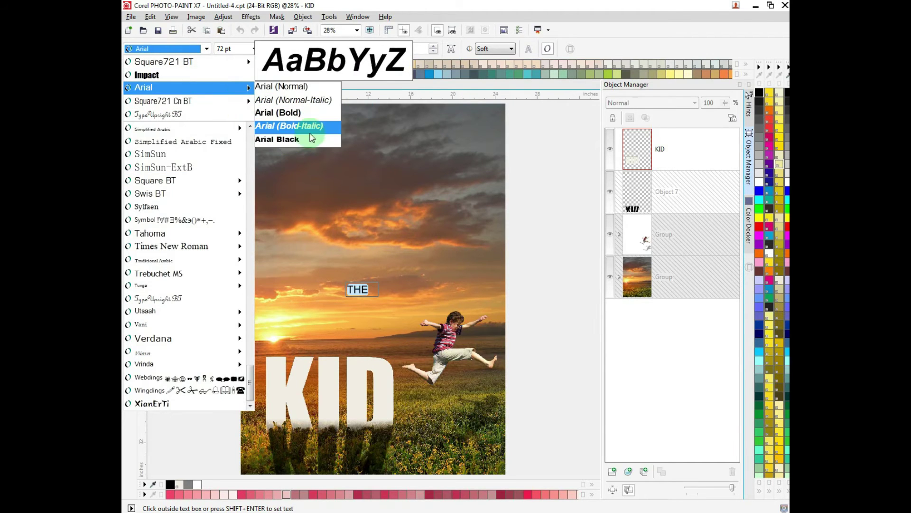
click(299, 138)
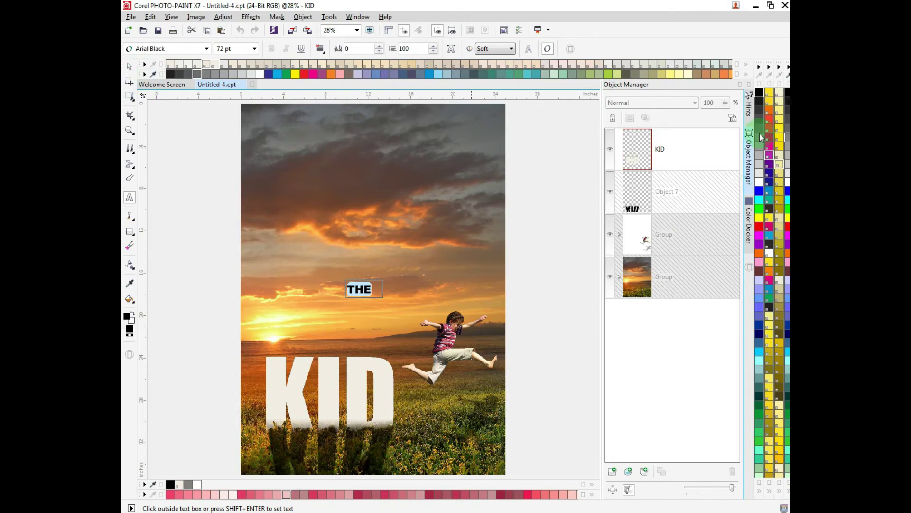
click(129, 66)
Move THE to sit just above the KID letters and select its text.
mouse_move(359, 289)
mouse_down()
mouse_move(341, 341)
mouse_move(304, 350)
mouse_move(313, 333)
mouse_up()
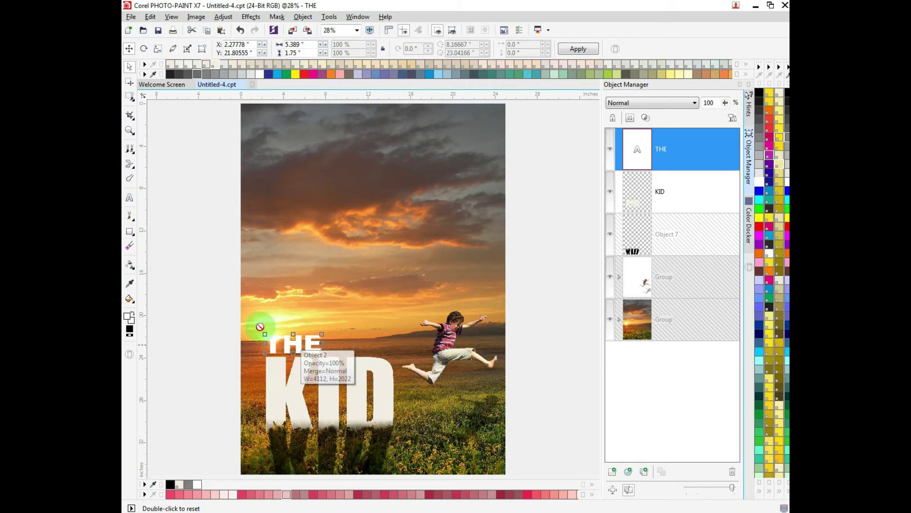
click(129, 197)
drag(338, 335, 244, 335)
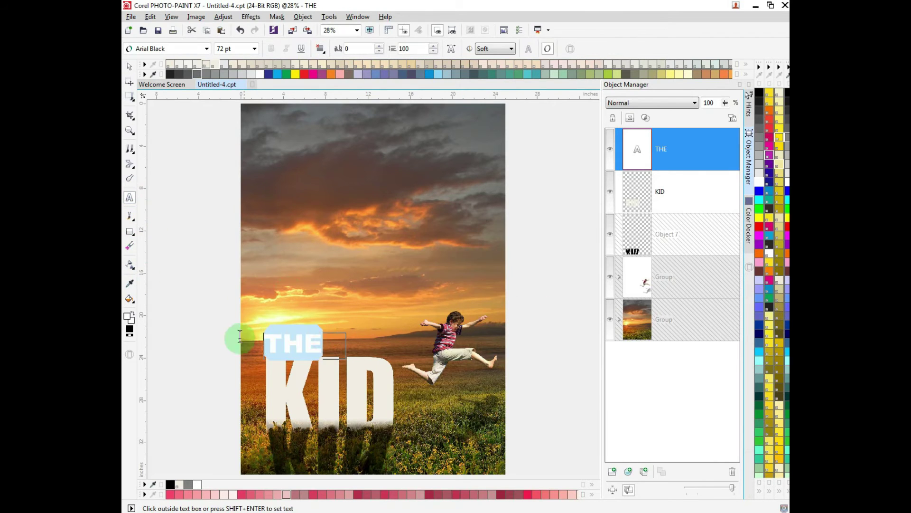
Spread THE's letters and stretch it between vertical guides at KID's left and right edges.
mouse_move(382, 37)
mouse_down()
mouse_move(382, 16)
mouse_move(385, 53)
mouse_up()
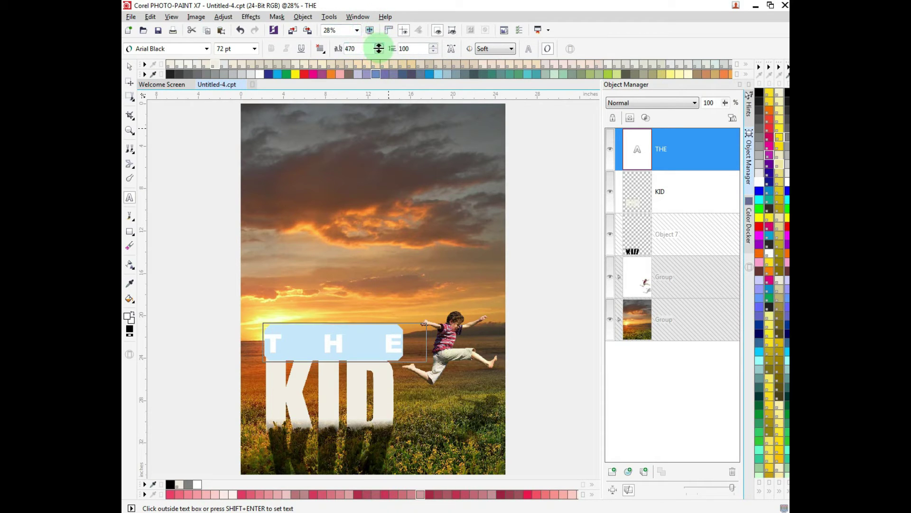
scroll(356, 311, up, 1)
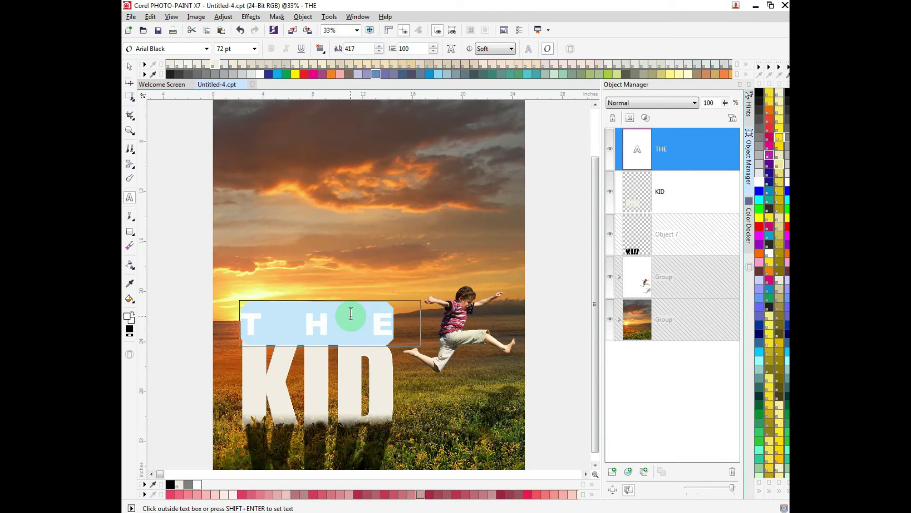
scroll(351, 316, up, 1)
click(129, 67)
drag(304, 280, 316, 298)
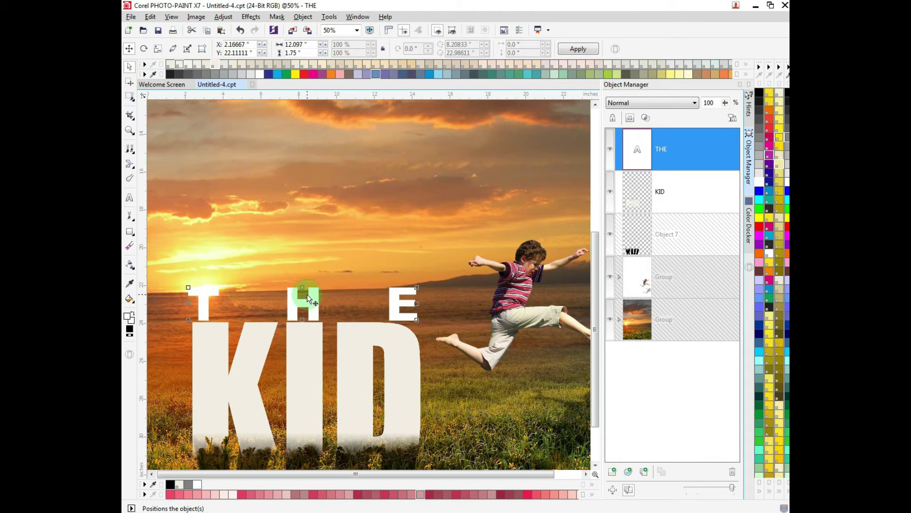
scroll(183, 320, up, 1)
drag(142, 336, 216, 361)
drag(229, 254, 232, 255)
click(232, 255)
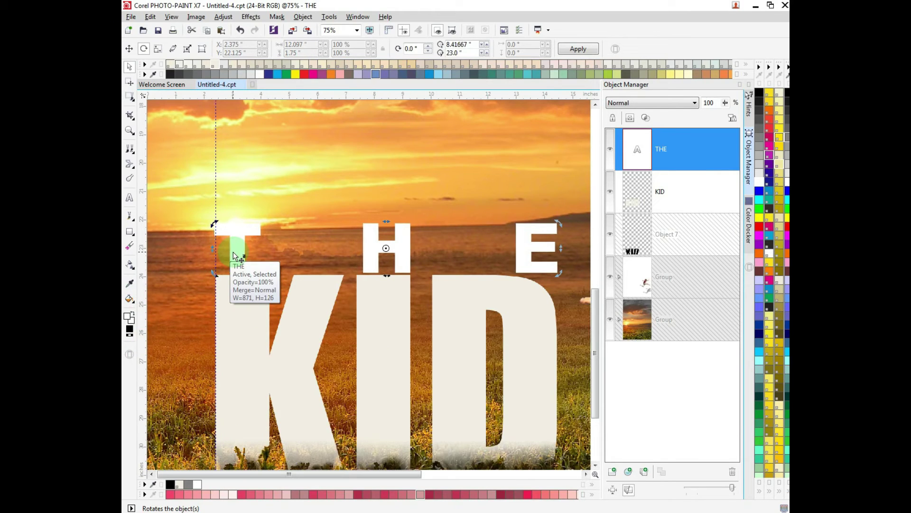
scroll(233, 256, down, 1)
drag(143, 283, 421, 352)
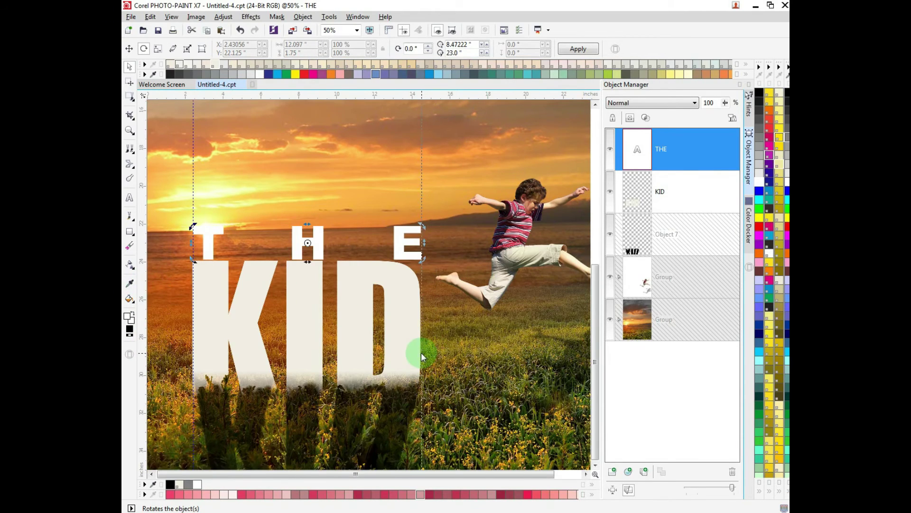
scroll(421, 353, up, 1)
scroll(354, 350, up, 1)
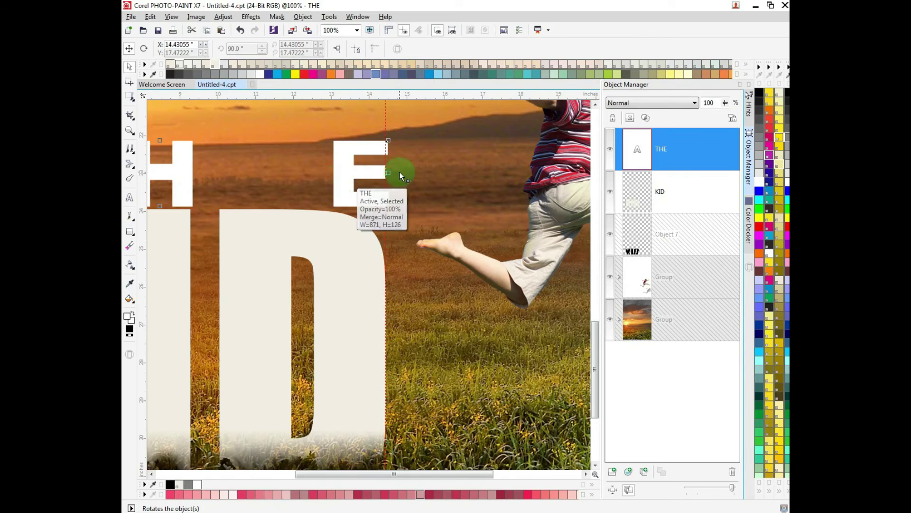
scroll(399, 175, up, 2)
drag(393, 197, 388, 196)
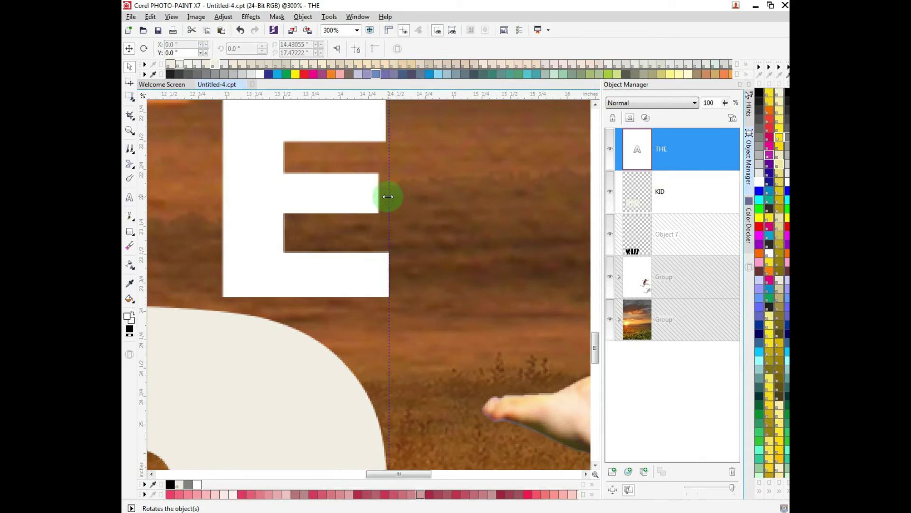
Reposition the right guide and begin tightening THE's letter spacing.
key(F4)
click(129, 48)
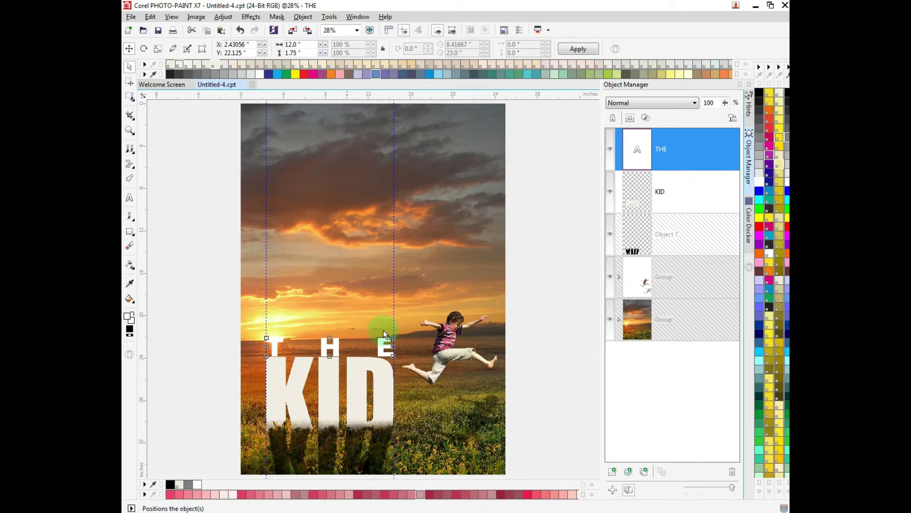
drag(394, 312, 267, 296)
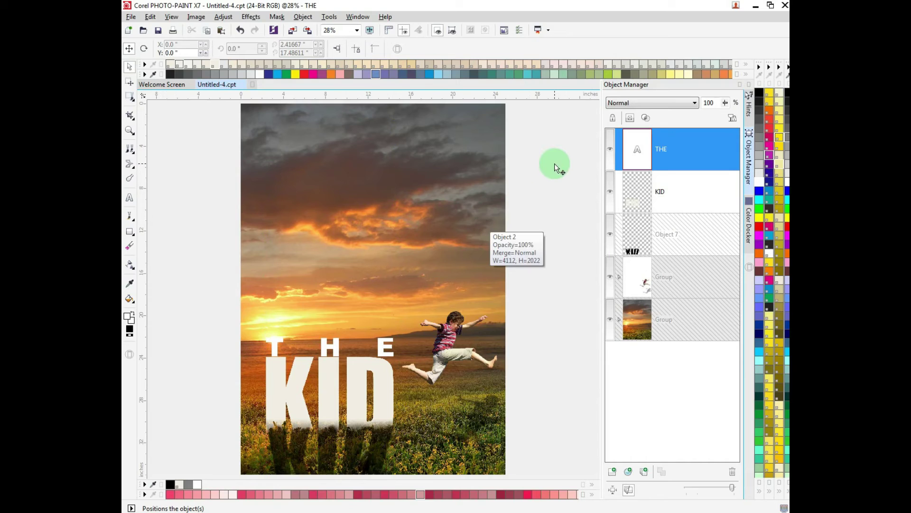
click(385, 347)
scroll(386, 347, up, 2)
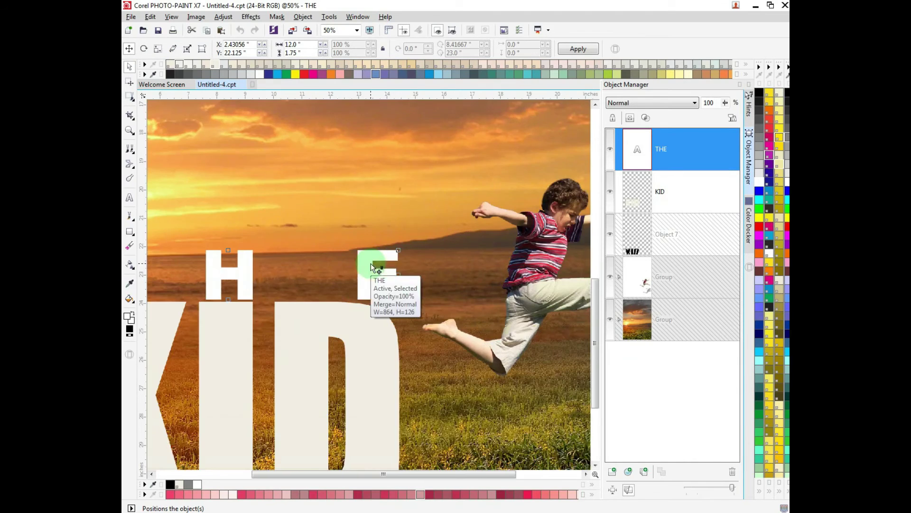
scroll(261, 305, down, 2)
scroll(261, 353, down, 2)
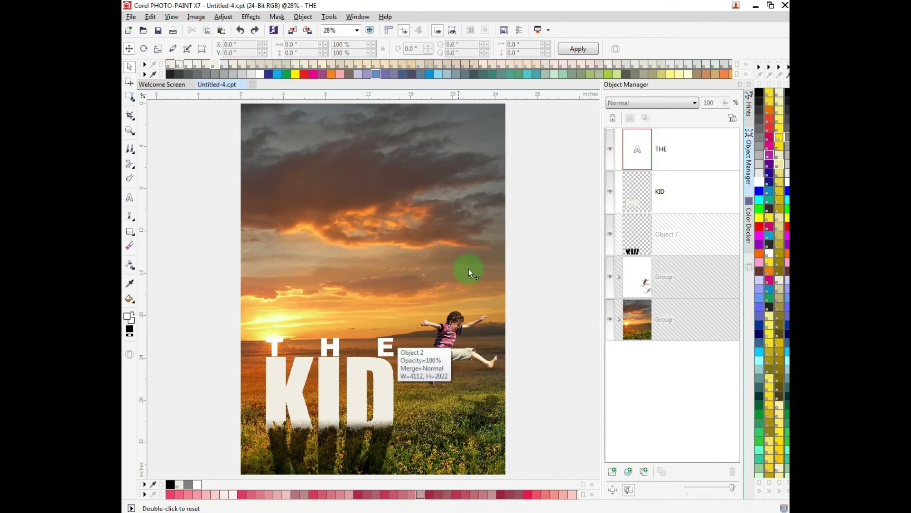
click(282, 350)
click(129, 197)
click(389, 350)
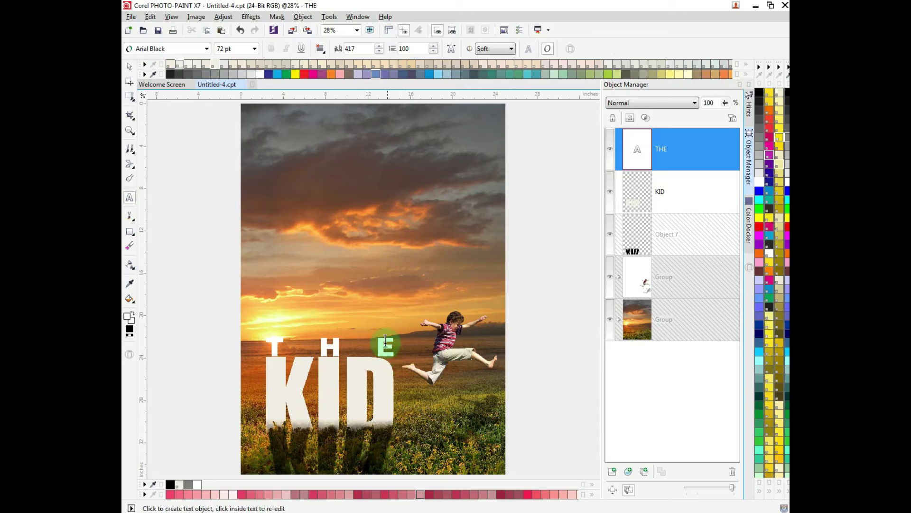
drag(390, 349, 279, 346)
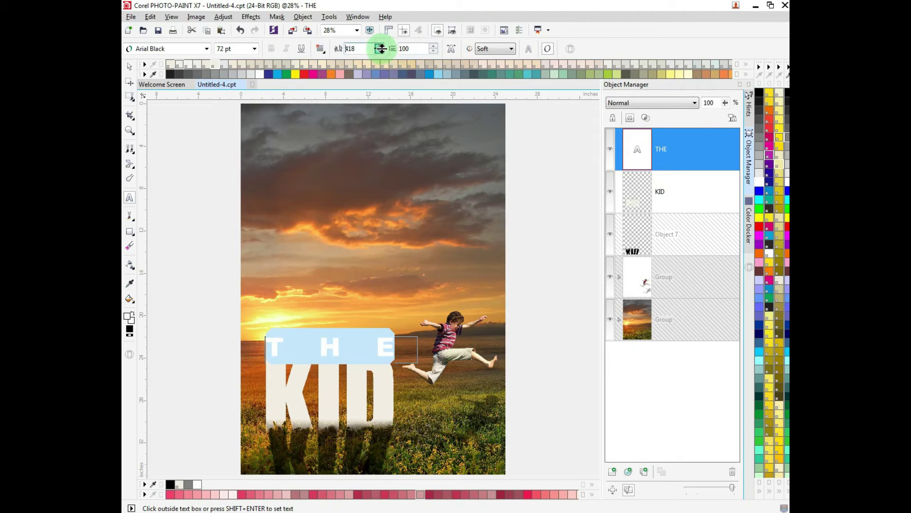
click(383, 51)
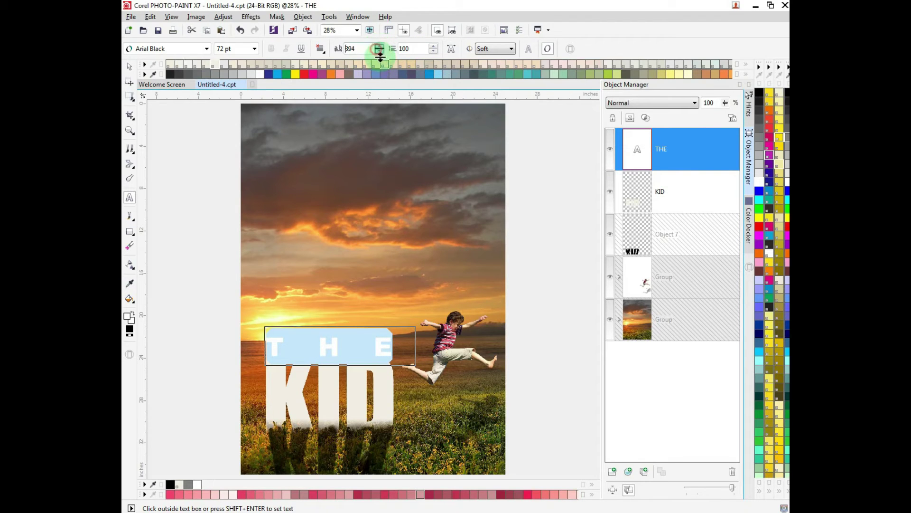
Set THE's line spacing to 50 and character spacing to 233 so it spans KID.
scroll(366, 373, up, 1)
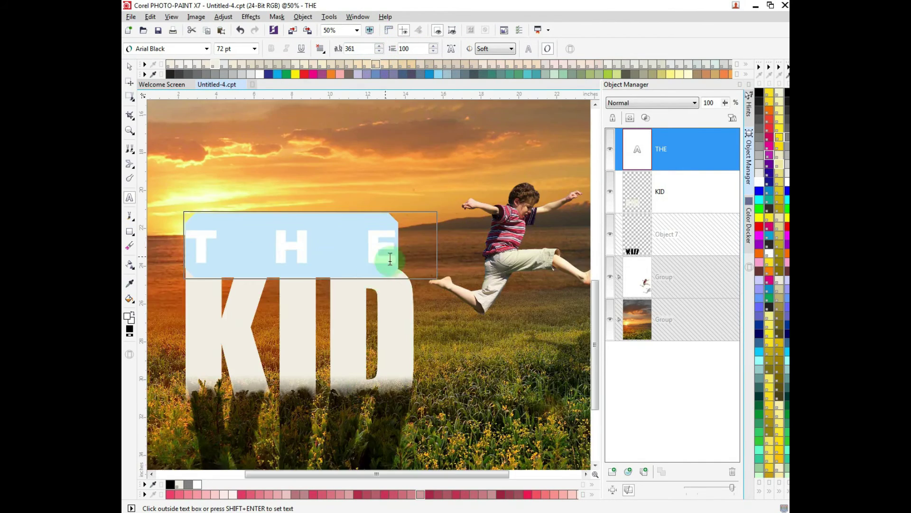
scroll(387, 254, up, 1)
click(379, 52)
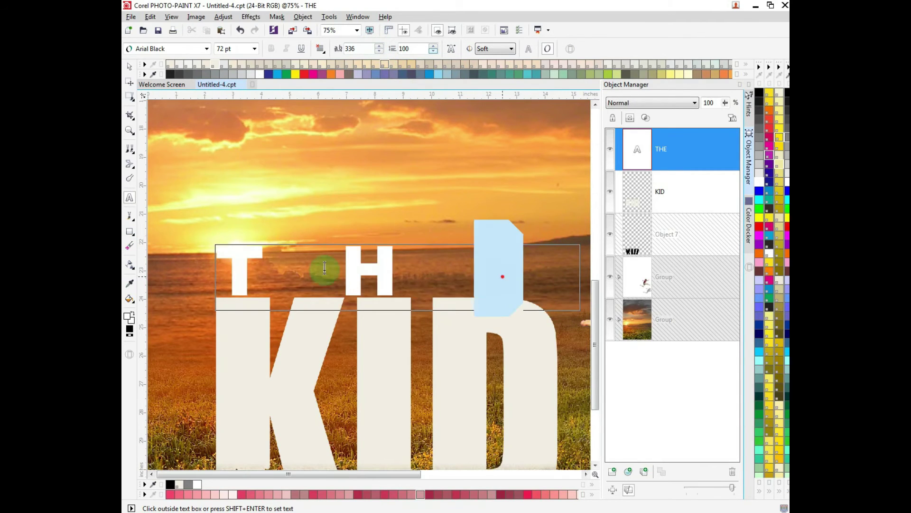
drag(546, 259, 216, 266)
mouse_move(434, 48)
mouse_down()
mouse_move(436, 73)
mouse_move(433, 44)
mouse_up()
drag(555, 265, 234, 244)
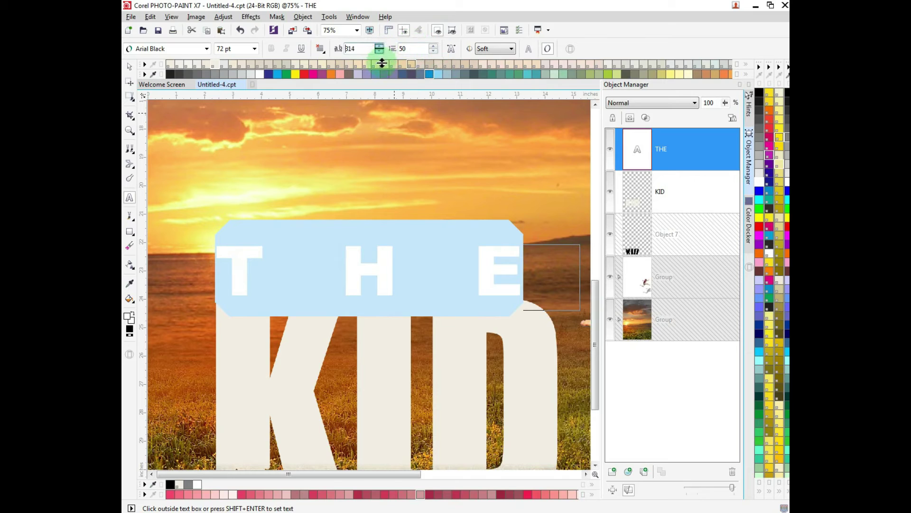
drag(382, 63, 376, 54)
click(522, 267)
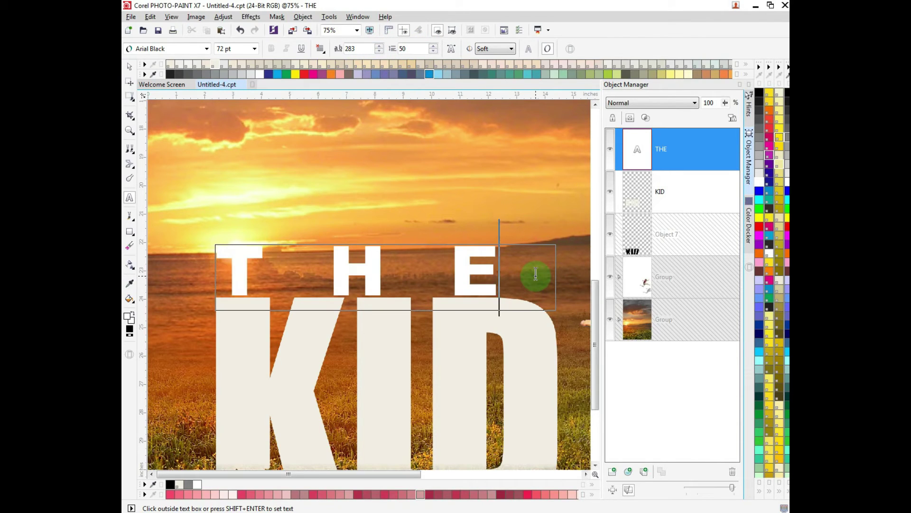
drag(379, 63, 378, 51)
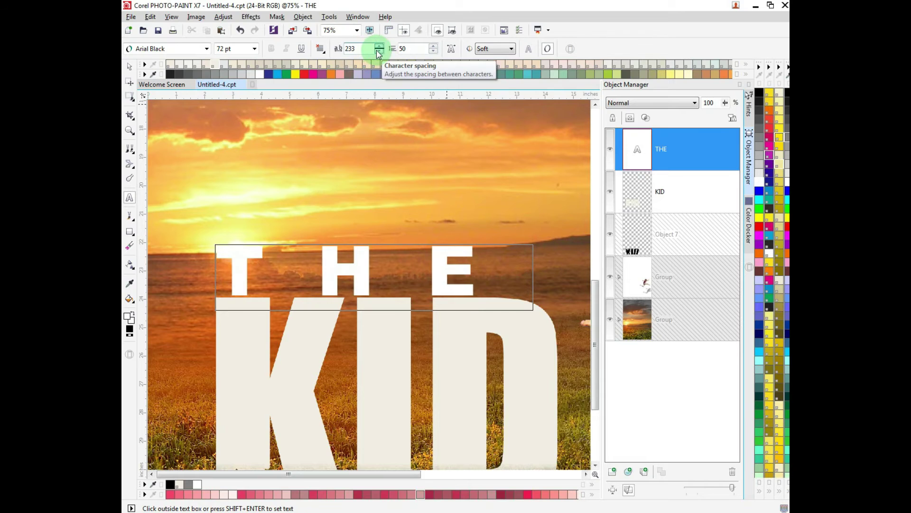
click(129, 67)
key(F4)
click(538, 280)
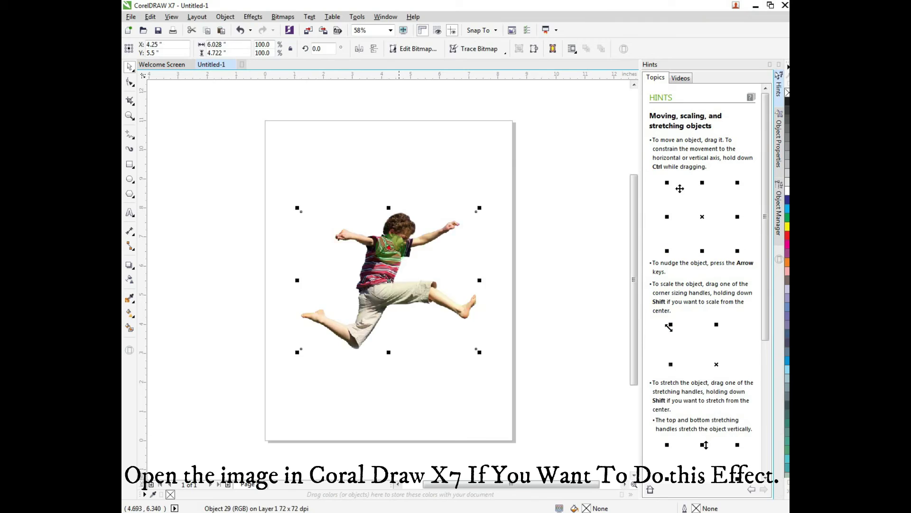
Start a Detailed Logo outline trace of the jumping-boy bitmap.
drag(357, 201, 364, 221)
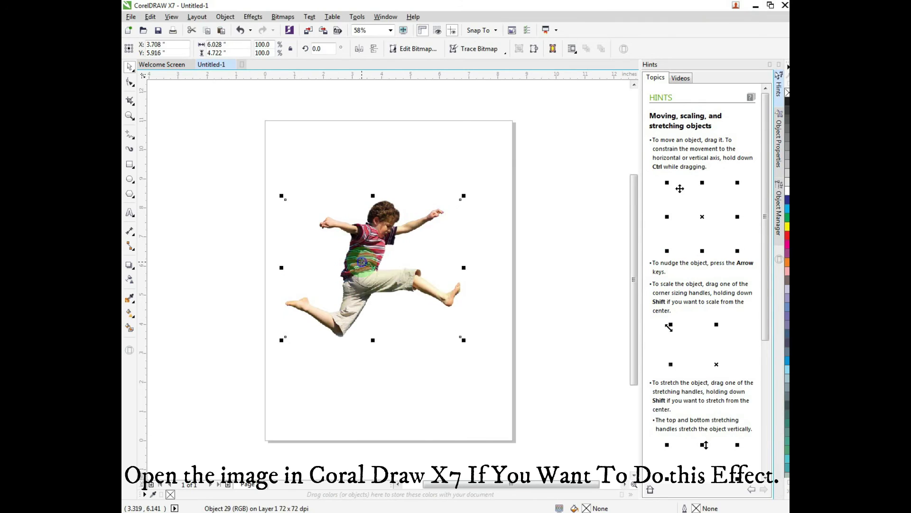
right_click(363, 221)
mouse_move(400, 276)
click(524, 301)
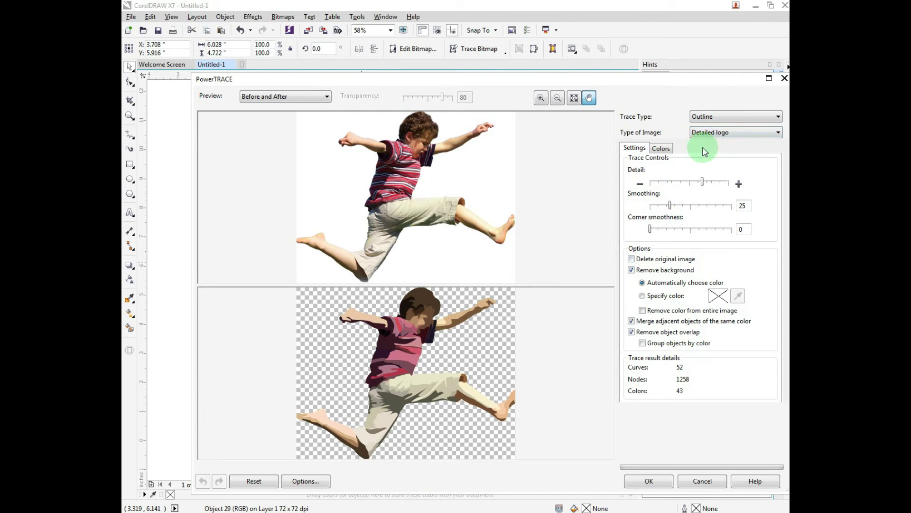
Set the trace colours to Black and White, reduced to a single colour.
click(661, 148)
click(739, 164)
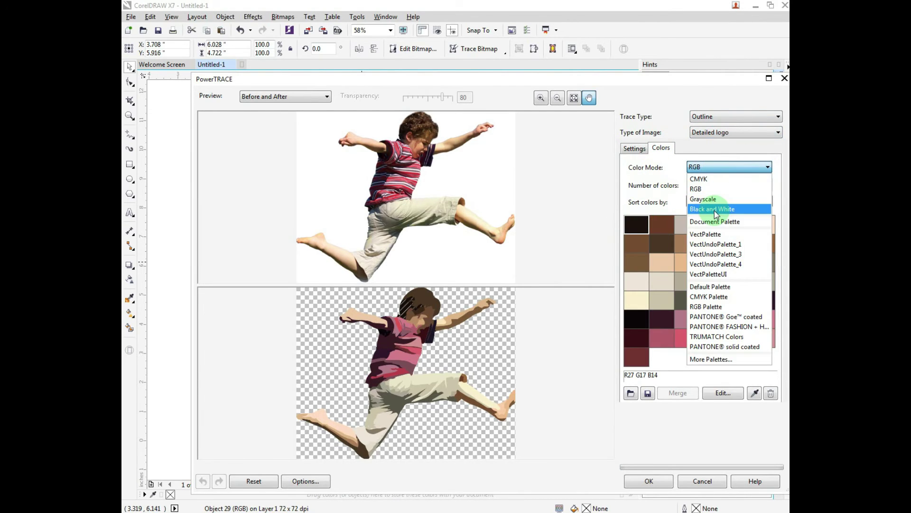
click(713, 210)
click(702, 244)
shift+click(700, 224)
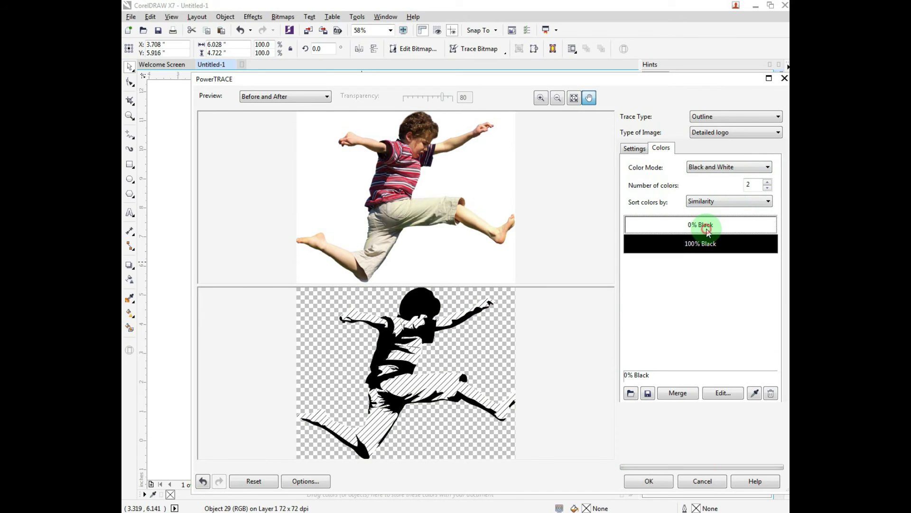
click(767, 186)
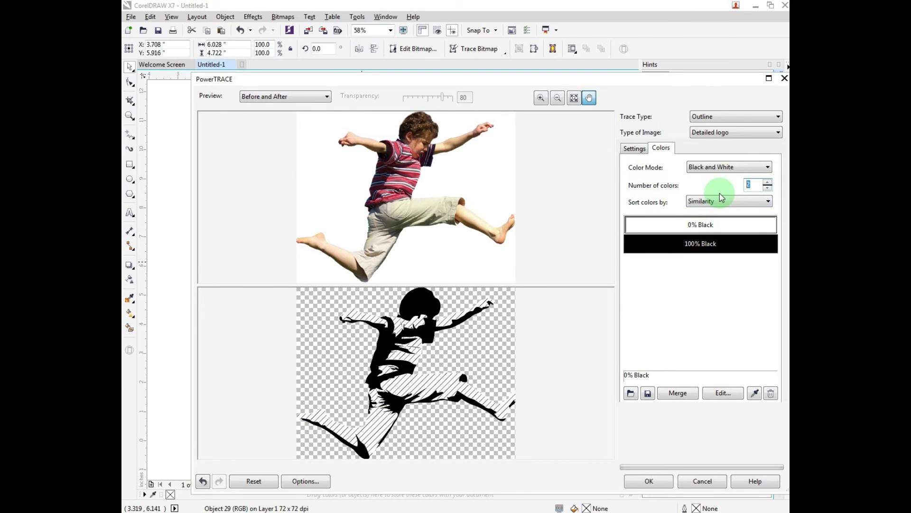
text(1)
click(702, 242)
key(Delete)
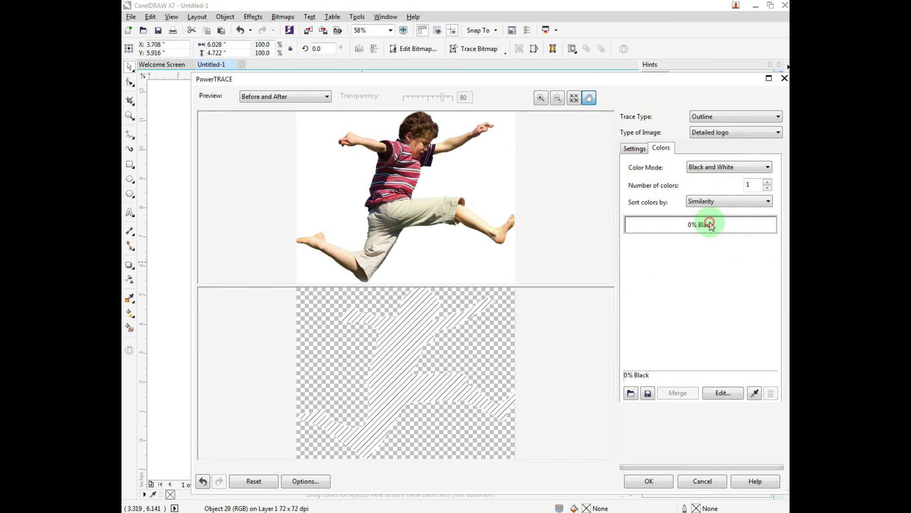
Edit the remaining trace colour to near-black via CMYK and accept the trace.
click(701, 227)
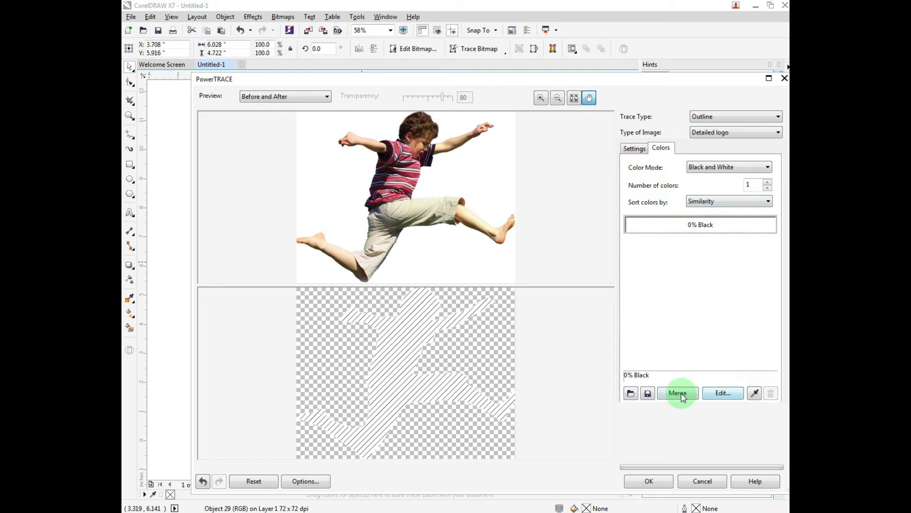
click(723, 393)
click(344, 164)
mouse_move(370, 338)
mouse_down()
mouse_move(366, 391)
mouse_move(336, 380)
mouse_up()
click(466, 357)
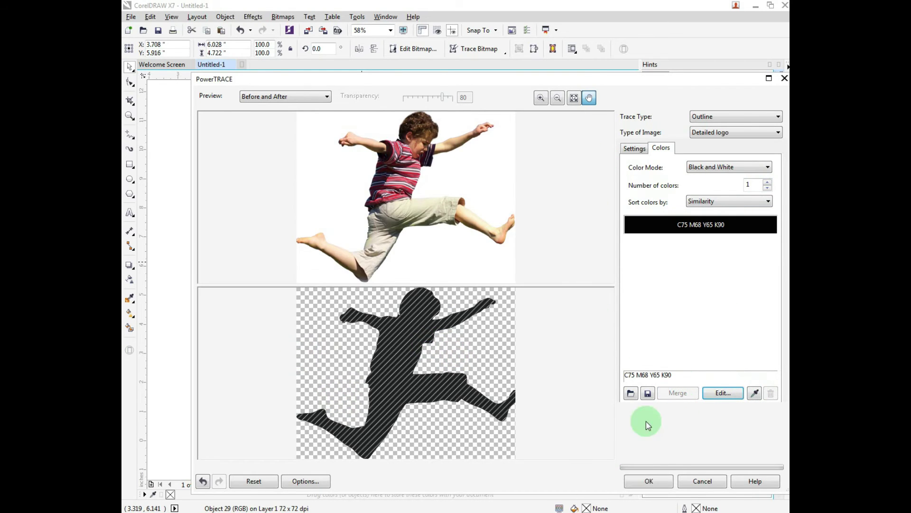
click(646, 480)
Move the traced silhouette off the photo and copy it for the poster.
mouse_move(377, 264)
mouse_down()
mouse_move(377, 360)
mouse_move(387, 240)
mouse_up()
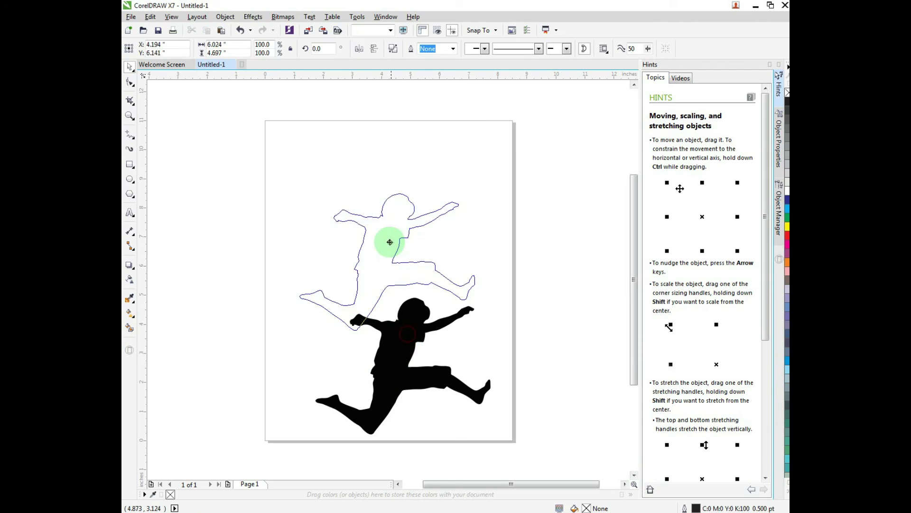
right_click(397, 326)
click(397, 326)
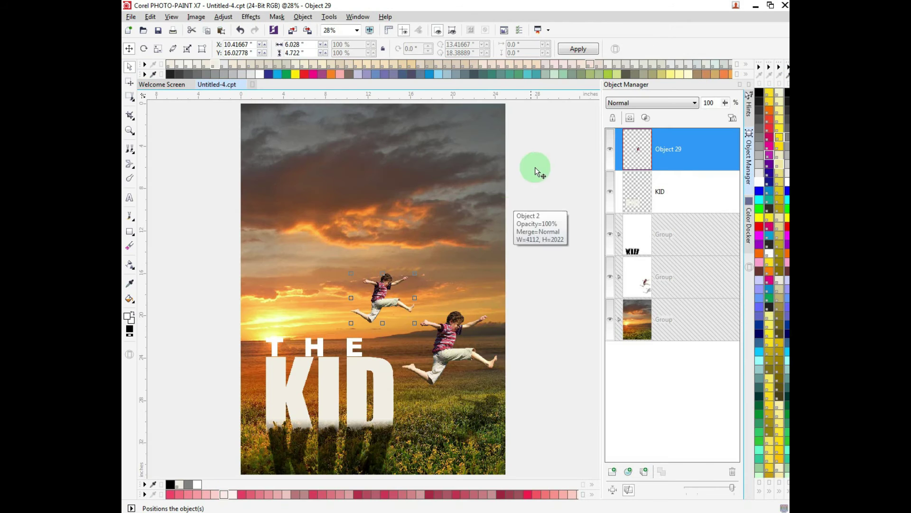
right_click(536, 167)
Paste the black silhouette, shrink it to about 3 inches, and place it over KID's D.
click(674, 220)
key(Return)
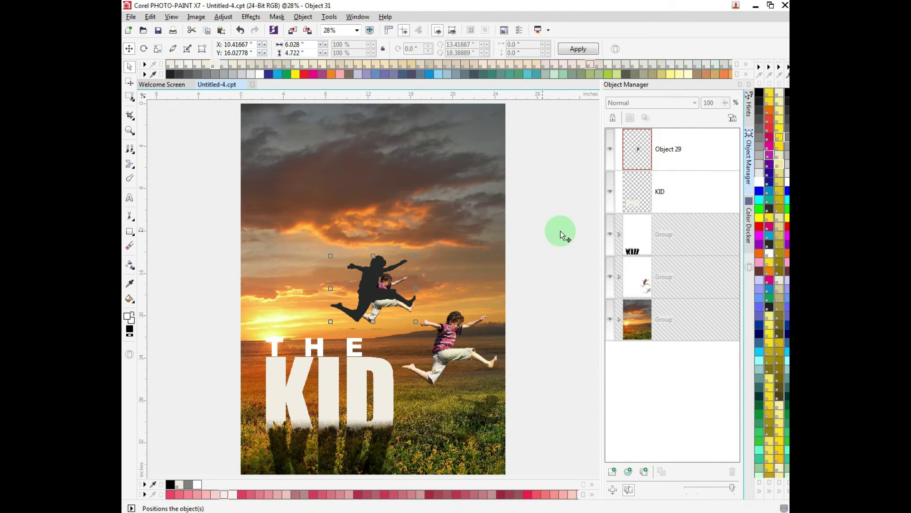
drag(371, 295, 361, 397)
scroll(433, 396, up, 3)
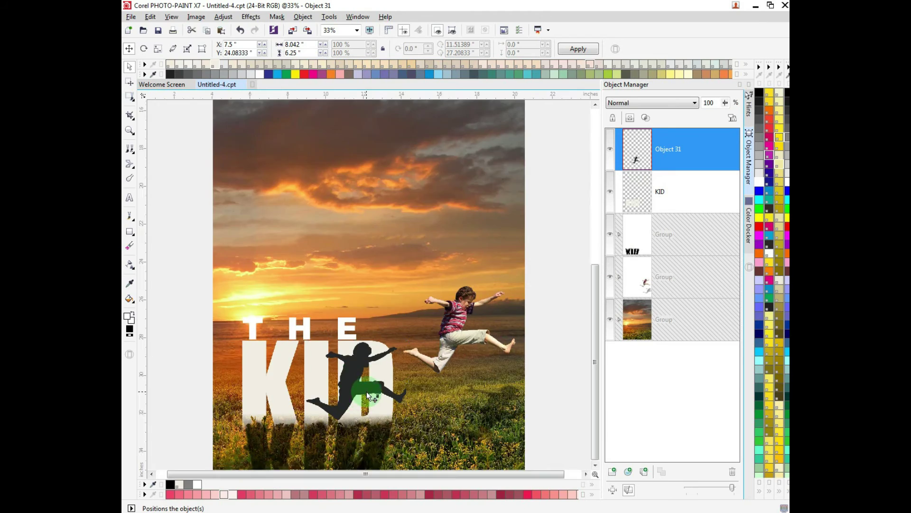
drag(525, 336, 468, 290)
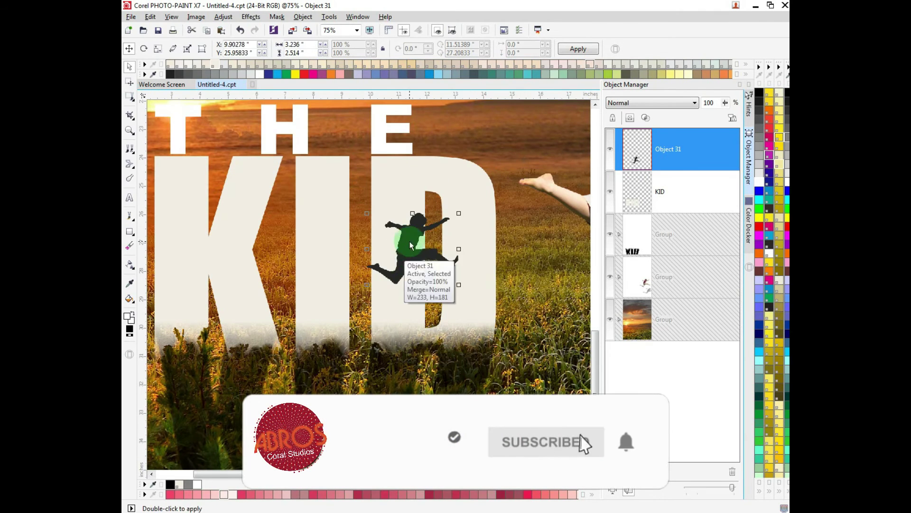
drag(415, 242, 434, 248)
drag(482, 216, 495, 211)
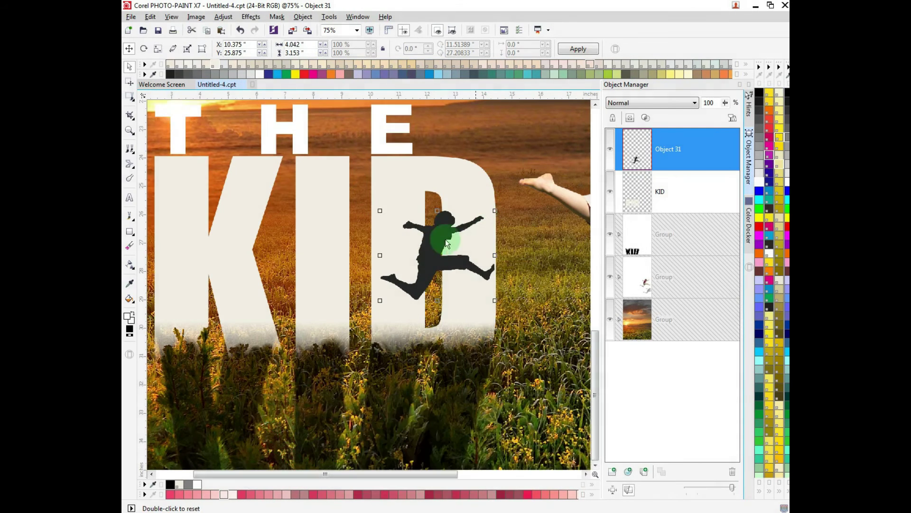
Mask the silhouette with the Magic Wand and make the KID layer active.
key(w)
click(432, 262)
click(130, 67)
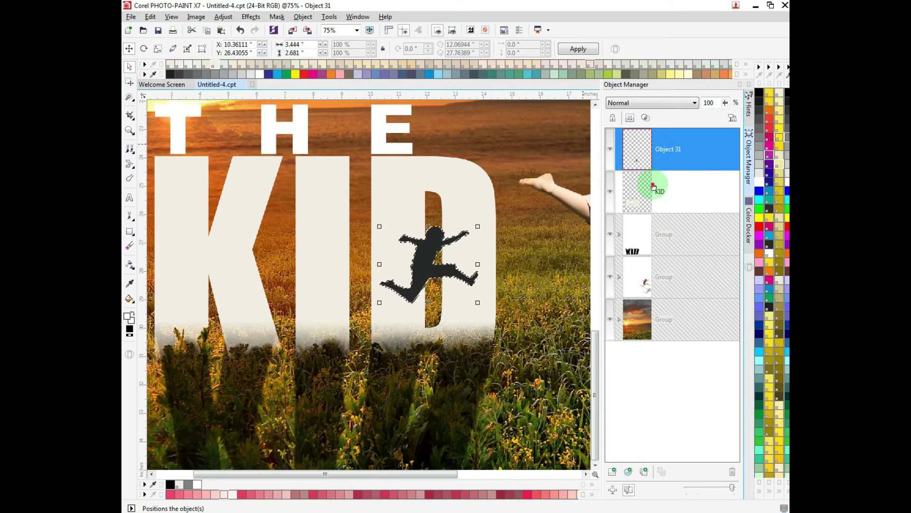
click(651, 185)
Brush the mask over the whole silhouette and erase its shape from the KID lettering.
key(b)
drag(429, 247, 416, 292)
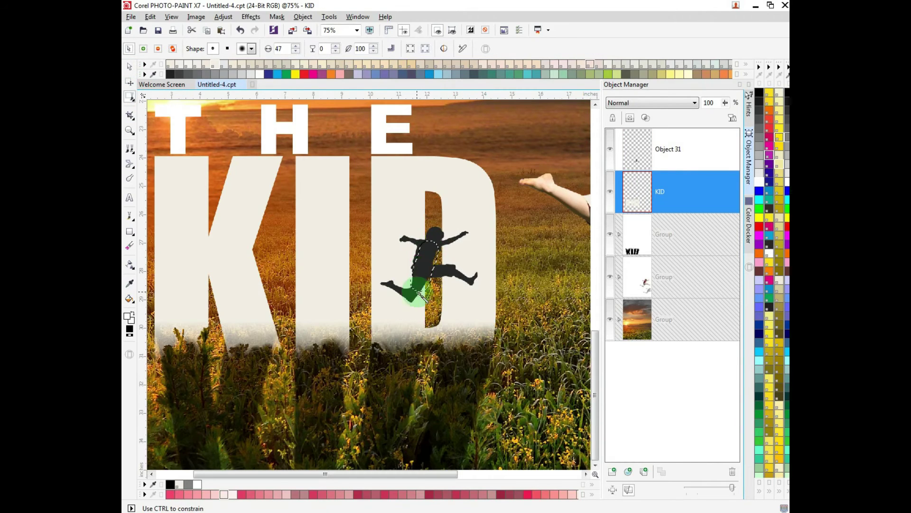
drag(401, 259, 438, 242)
key(p)
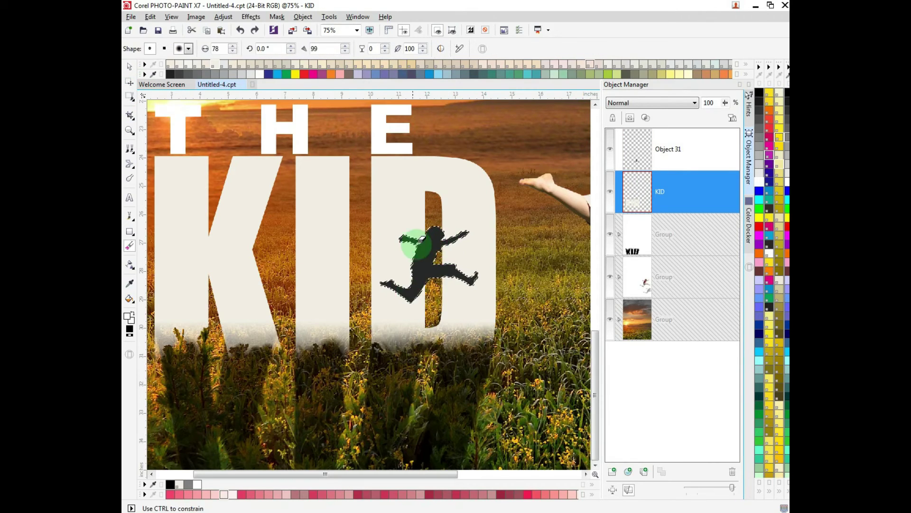
click(664, 154)
mouse_move(430, 266)
mouse_down()
mouse_move(420, 218)
mouse_move(405, 227)
mouse_move(460, 206)
mouse_move(413, 301)
mouse_move(468, 255)
mouse_move(408, 277)
mouse_move(458, 250)
mouse_move(427, 244)
mouse_move(390, 265)
mouse_up()
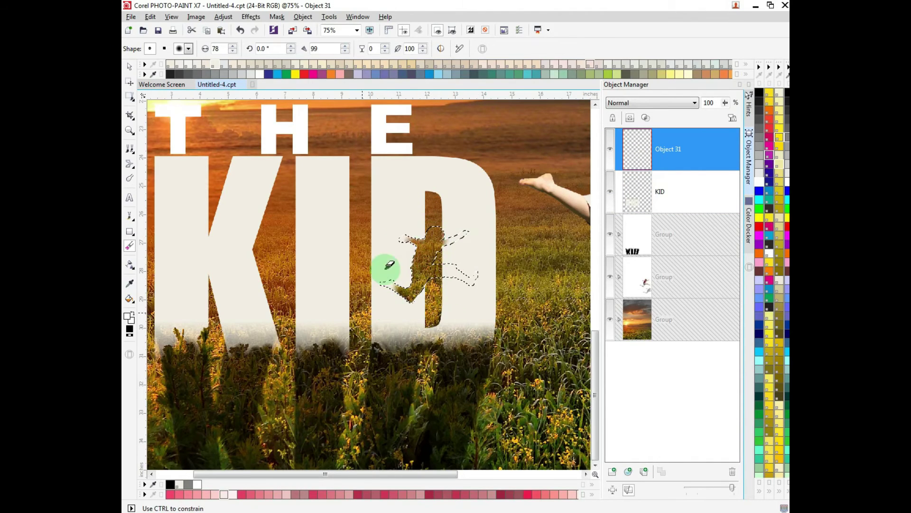
Delete the black silhouette object (Object 31) from the Object Manager.
click(684, 195)
scroll(427, 261, up, 1)
scroll(350, 285, up, 1)
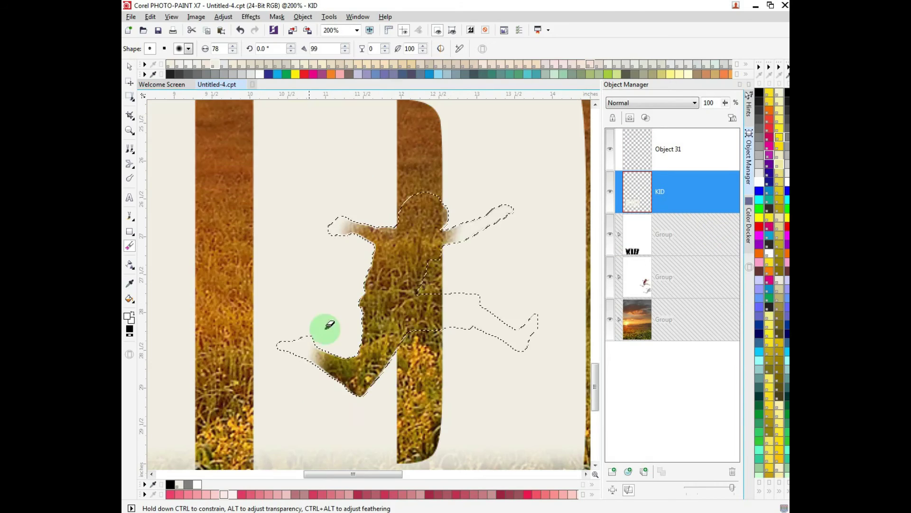
scroll(396, 332, down, 1)
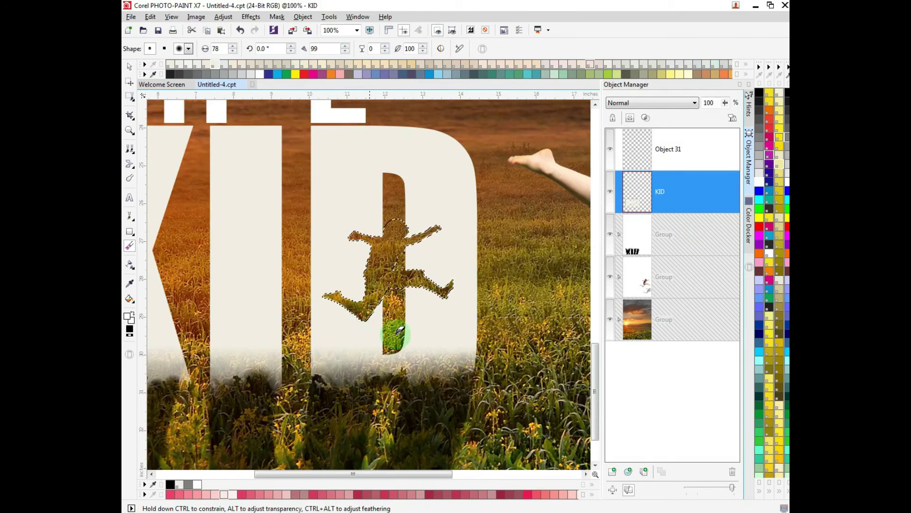
scroll(246, 335, down, 1)
click(129, 66)
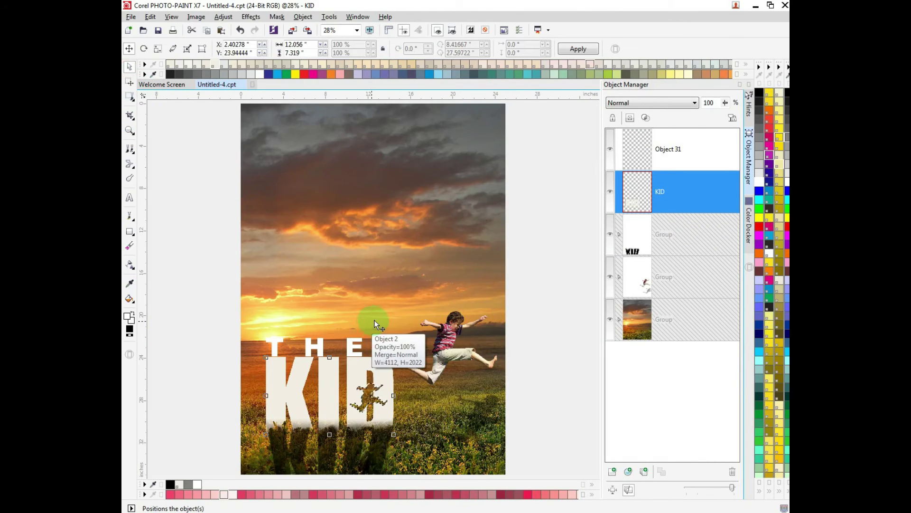
drag(620, 181, 636, 149)
click(544, 220)
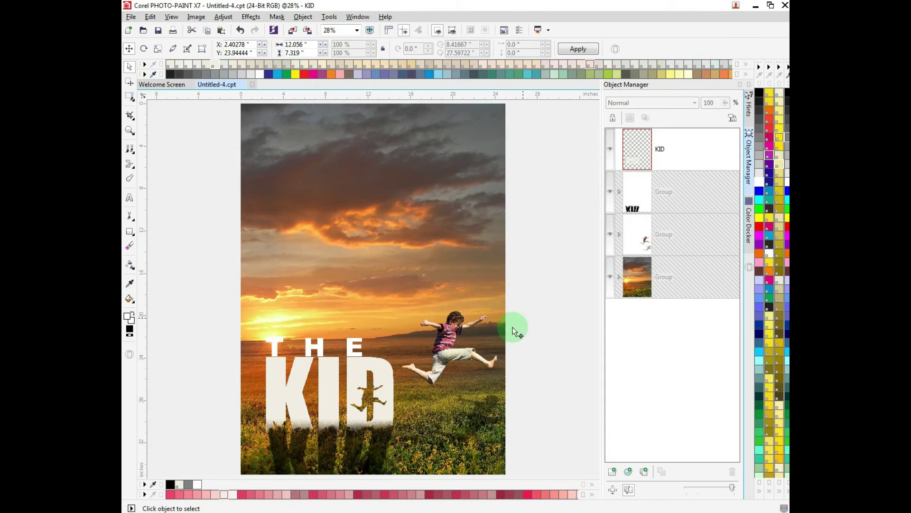
click(128, 198)
Type 'A CHILD EXIST IN EVERY ADULT' in Square721 Cn BT and centre it near the top.
click(293, 157)
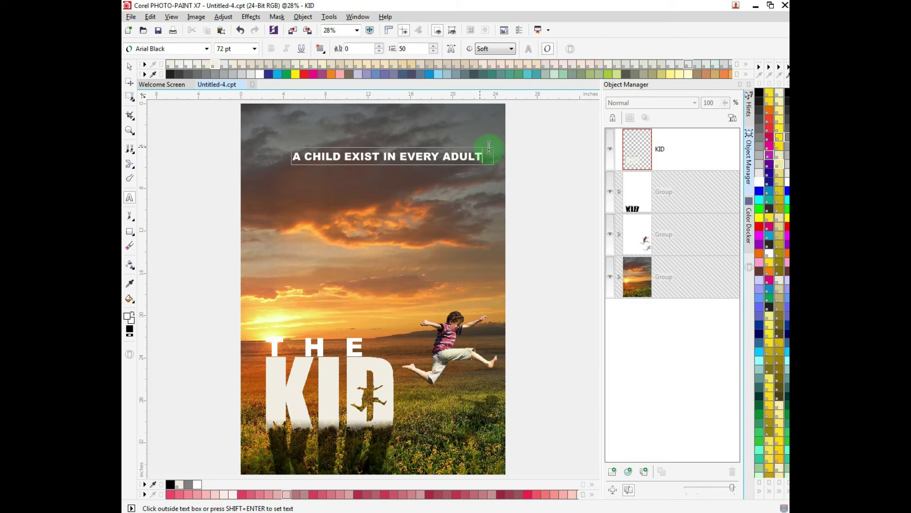
drag(484, 157, 291, 156)
click(206, 48)
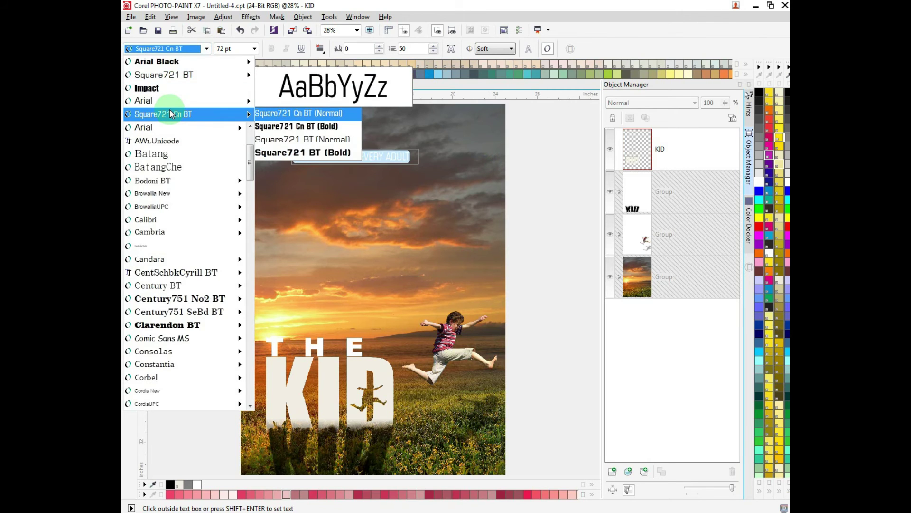
click(305, 146)
click(130, 67)
drag(380, 160, 399, 120)
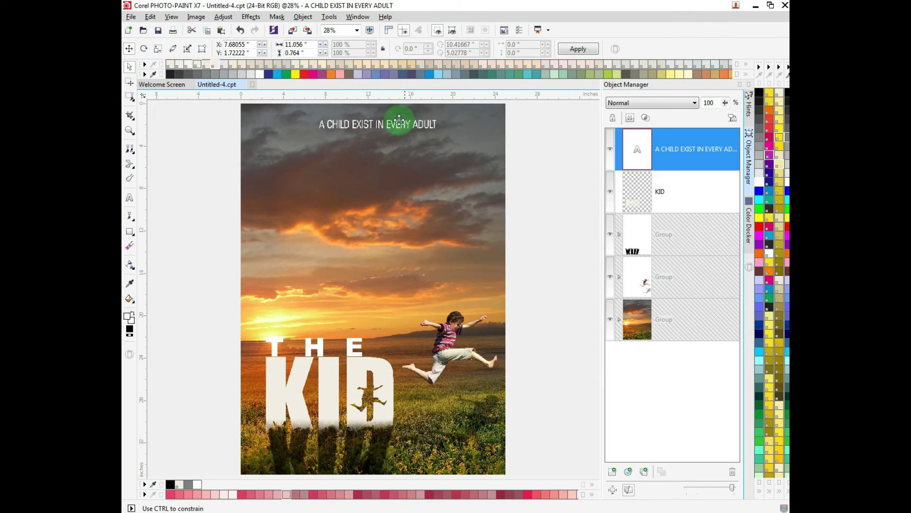
click(464, 204)
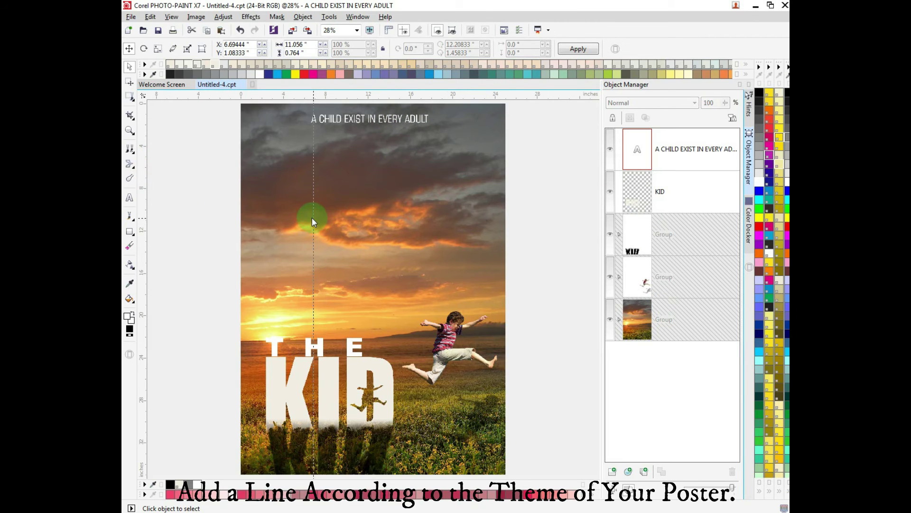
Place vertical guides marking the tagline's width on the poster.
mouse_move(136, 194)
mouse_down()
mouse_move(331, 258)
mouse_move(506, 265)
mouse_up()
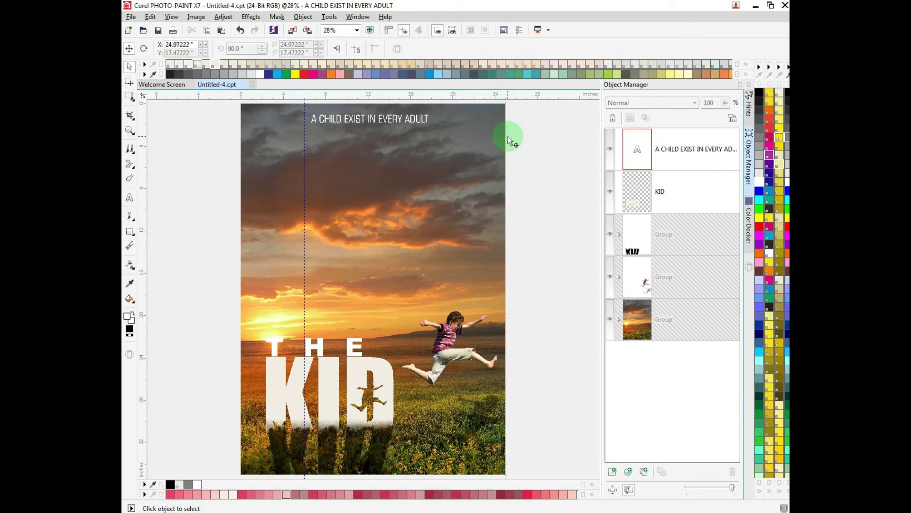
drag(503, 138, 456, 164)
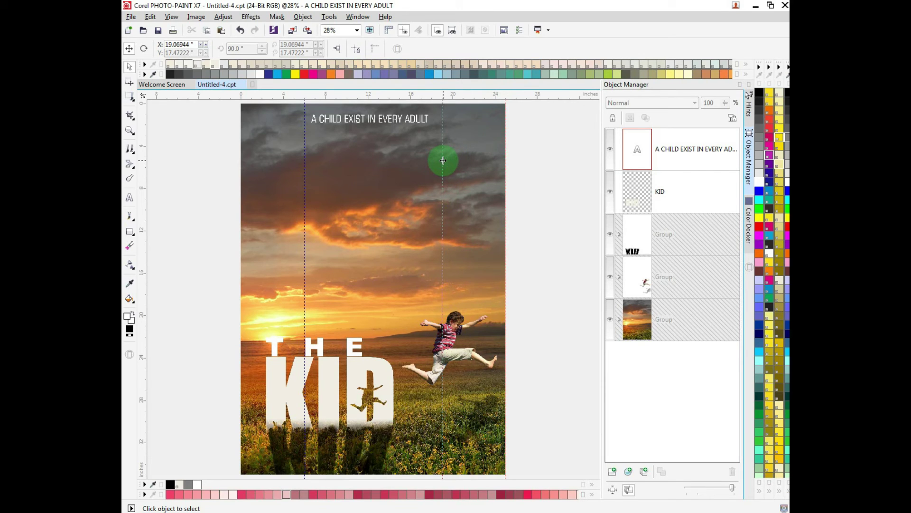
drag(443, 160, 494, 158)
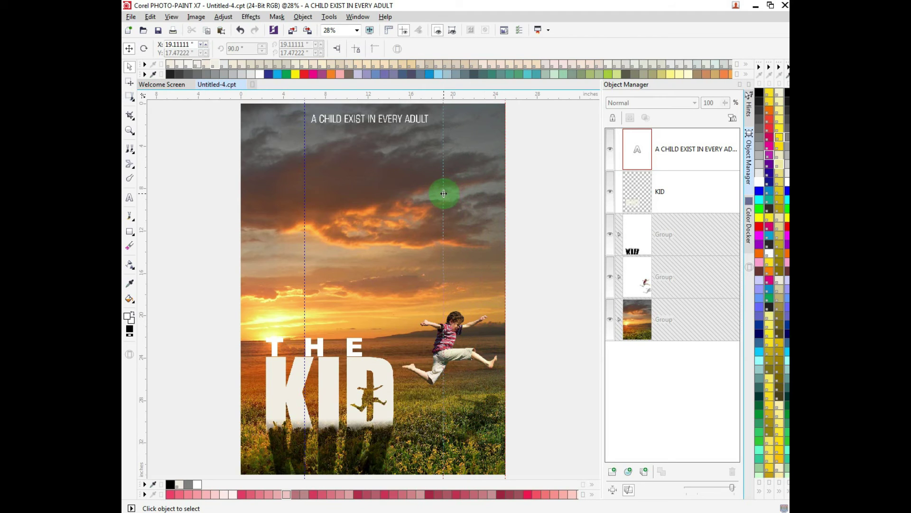
Enlarge the tagline between the guides and start a 'Walt Disney' line beneath it.
click(397, 119)
drag(429, 125, 436, 127)
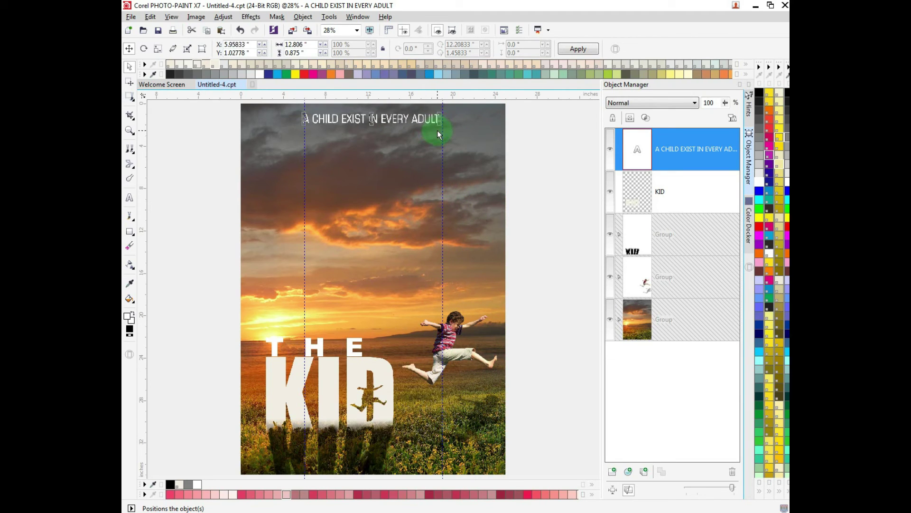
scroll(437, 135, up, 2)
drag(437, 135, 477, 136)
click(514, 153)
scroll(432, 178, down, 2)
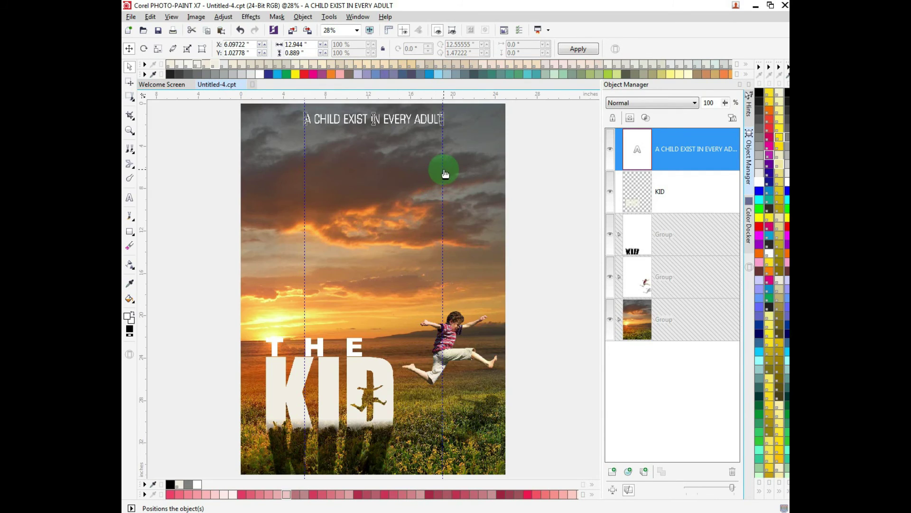
click(302, 196)
click(129, 198)
click(406, 129)
text(Walt Disney)
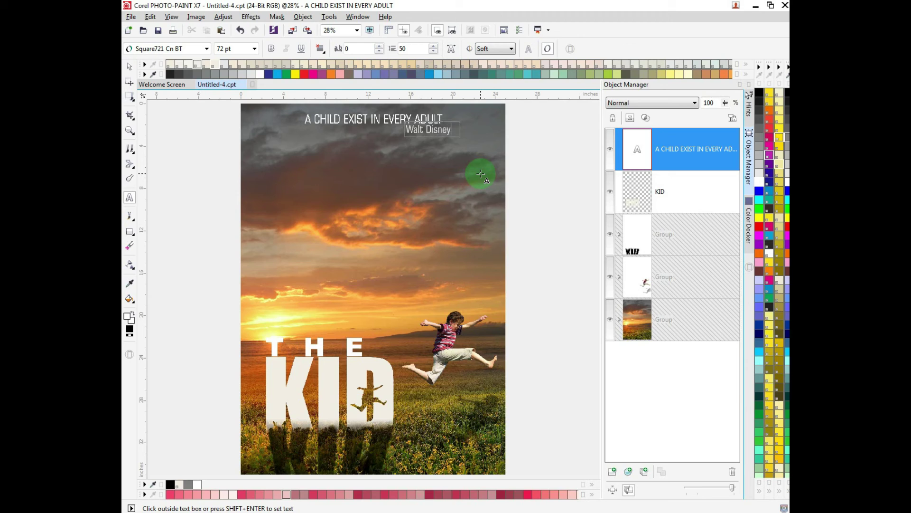
Move the Walt Disney credit down slightly and shrink it about its centre.
drag(429, 131, 428, 139)
click(129, 198)
click(438, 138)
key(Return)
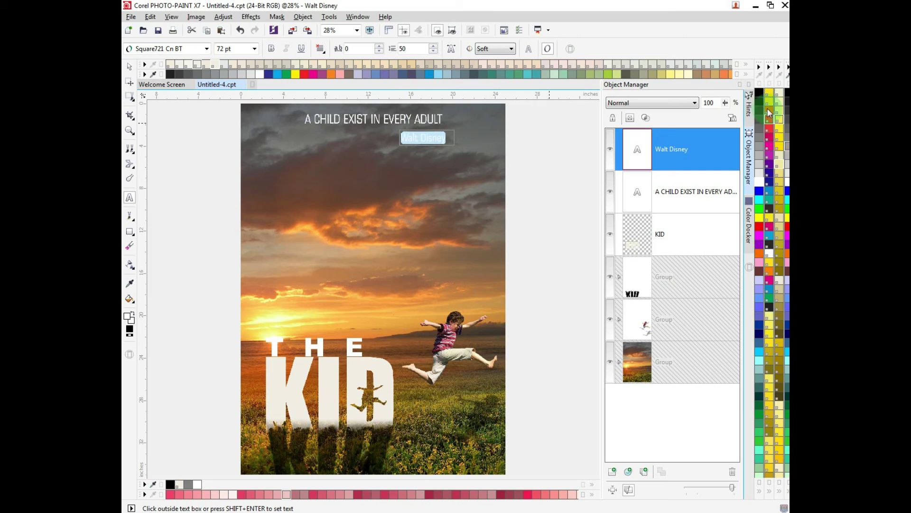
click(533, 177)
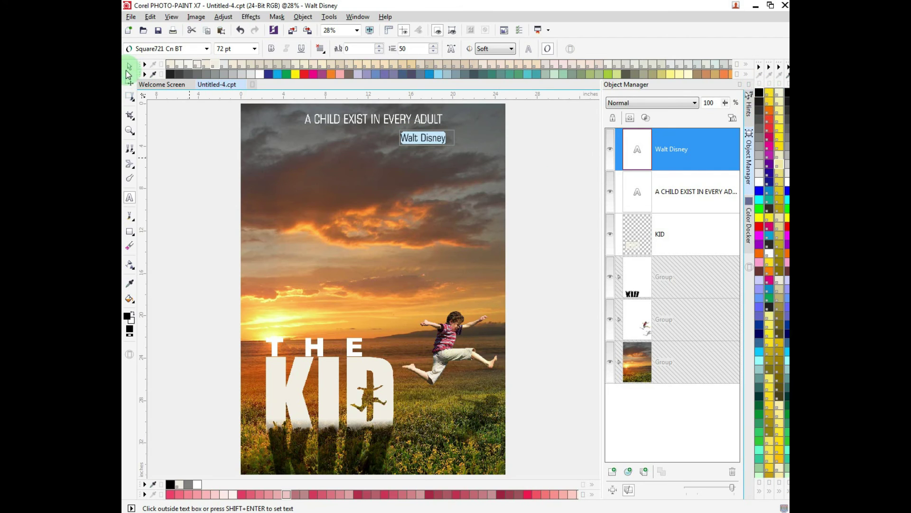
click(130, 67)
scroll(446, 132, up, 2)
scroll(472, 161, up, 1)
drag(430, 206, 391, 178)
scroll(508, 251, down, 3)
click(129, 67)
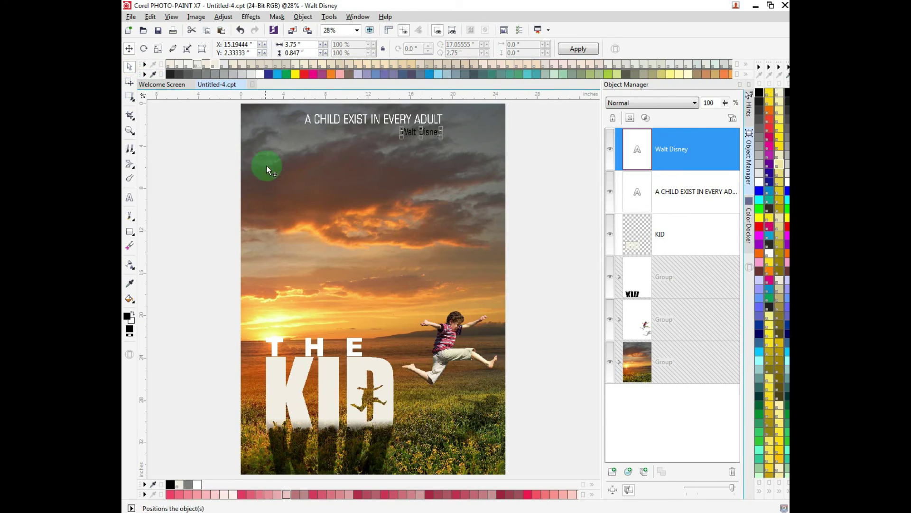
click(559, 189)
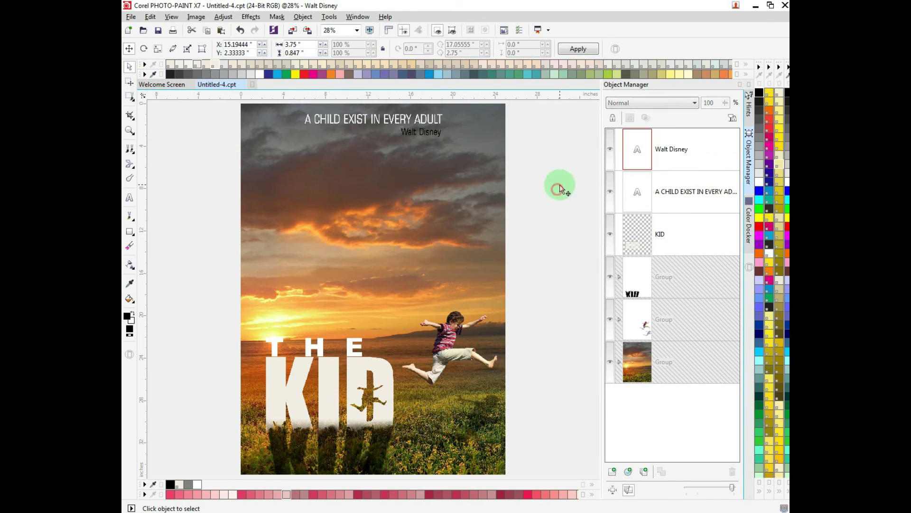
Give Walt Disney a narrower font style, then select the credits text in Untitled-5.cpt.
click(421, 139)
click(131, 200)
click(439, 132)
key(Return)
drag(441, 132, 402, 132)
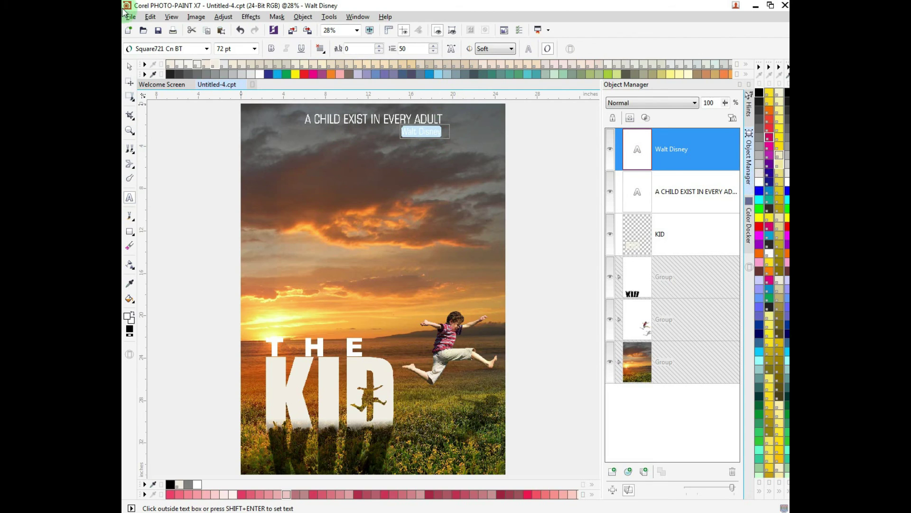
click(206, 49)
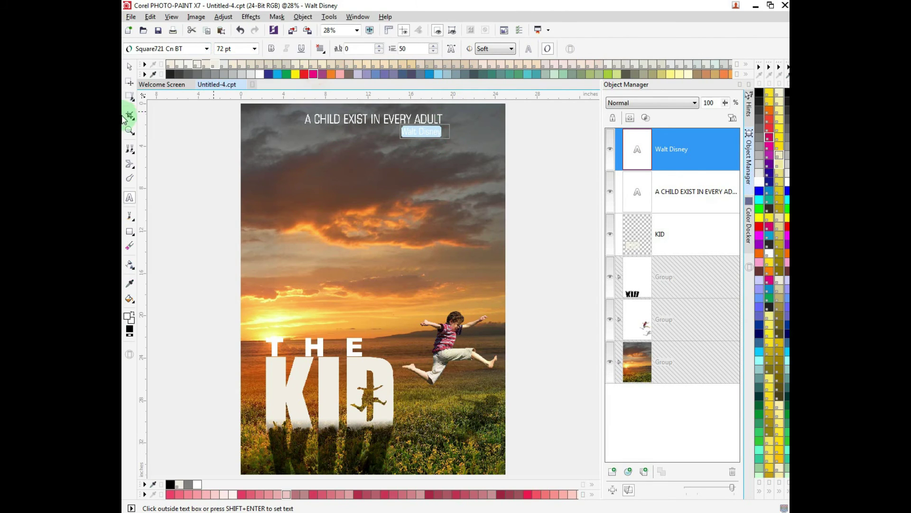
click(183, 158)
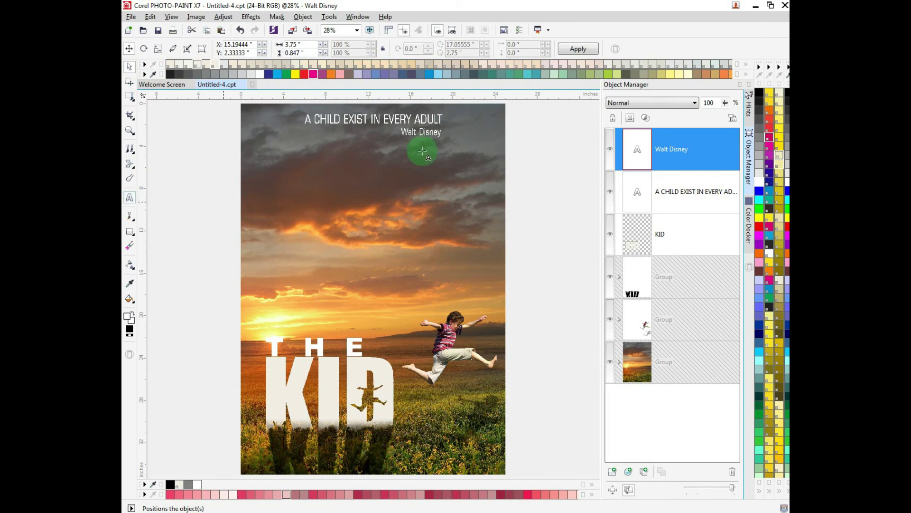
click(442, 135)
drag(446, 130, 401, 132)
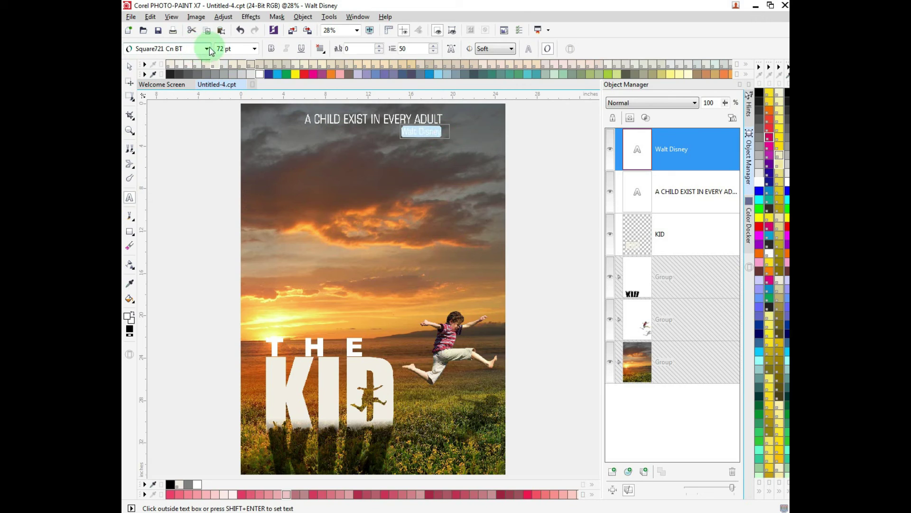
click(206, 49)
click(290, 75)
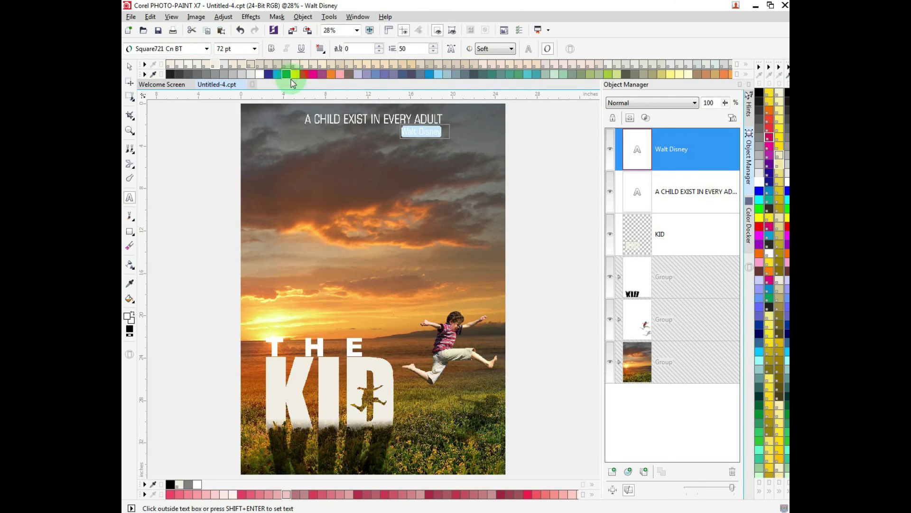
click(131, 67)
click(549, 295)
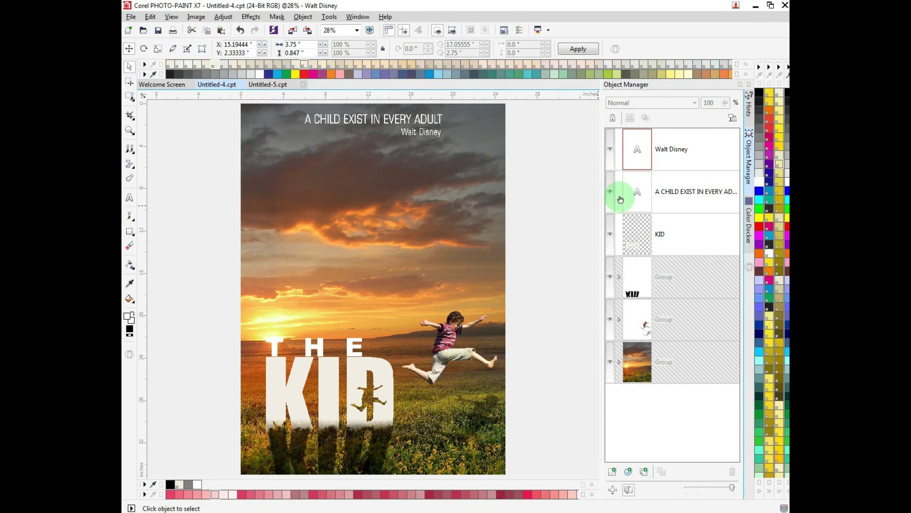
click(250, 84)
click(367, 269)
Copy the credits text block from Untitled-5 and paste it into the Untitled-4 poster.
right_click(367, 269)
click(401, 272)
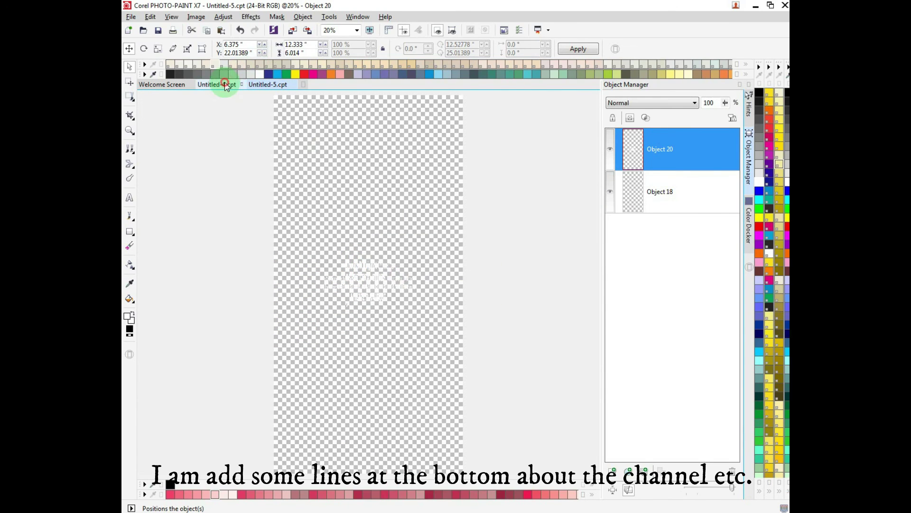
click(217, 84)
key(ctrl+v)
Shrink the pasted credits block and place it at the poster's bottom centre, below the boy.
drag(438, 321, 462, 332)
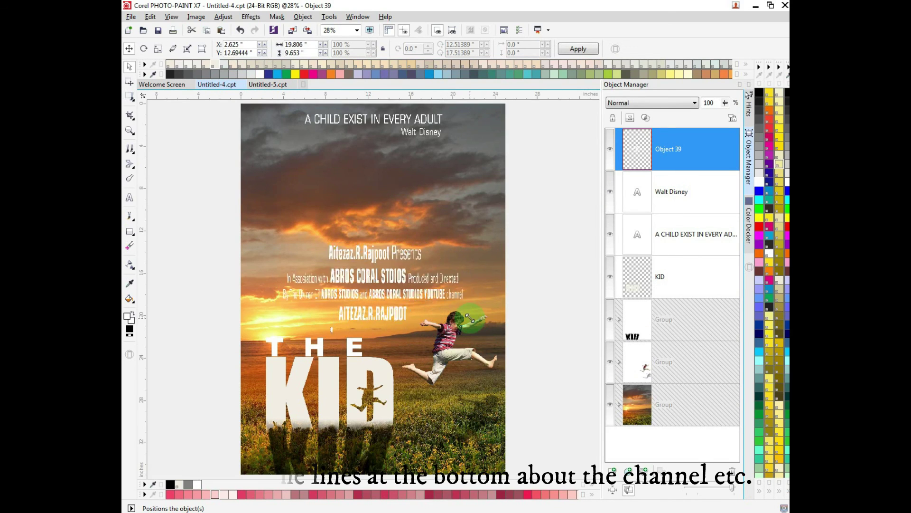
drag(459, 296, 539, 295)
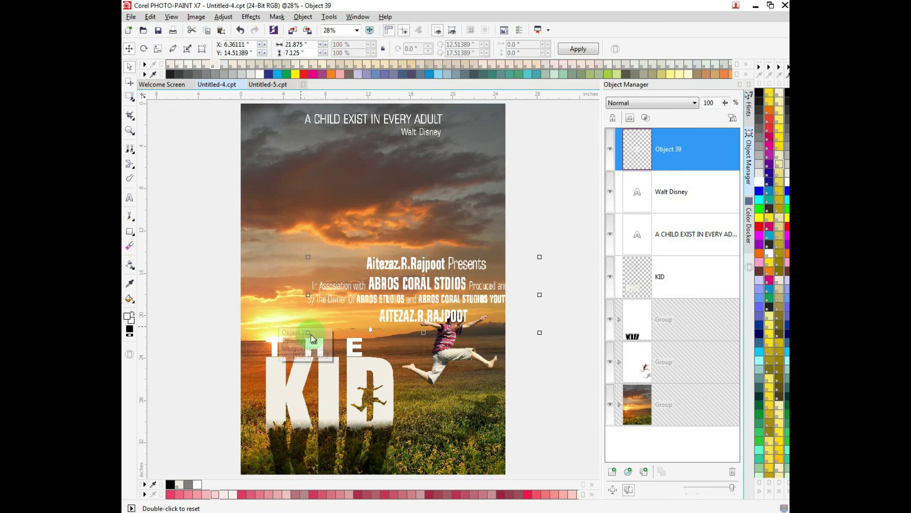
drag(342, 311, 367, 302)
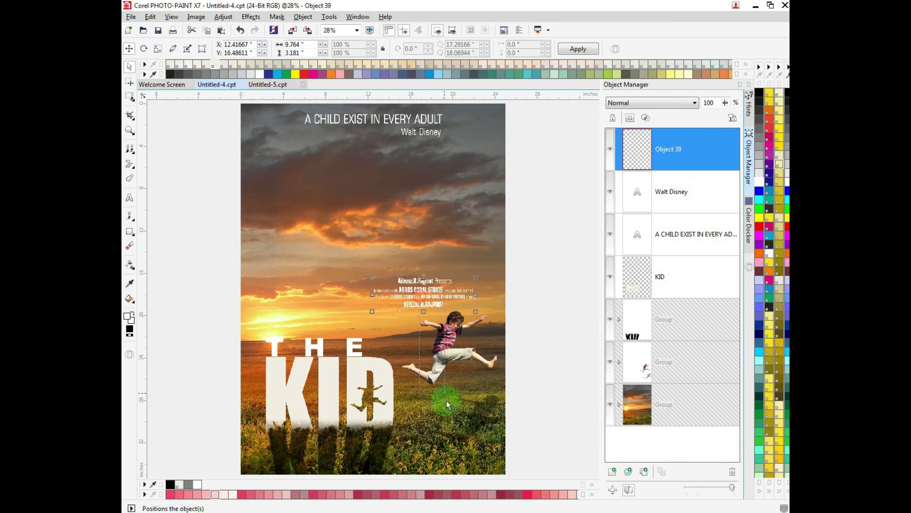
drag(438, 297, 457, 454)
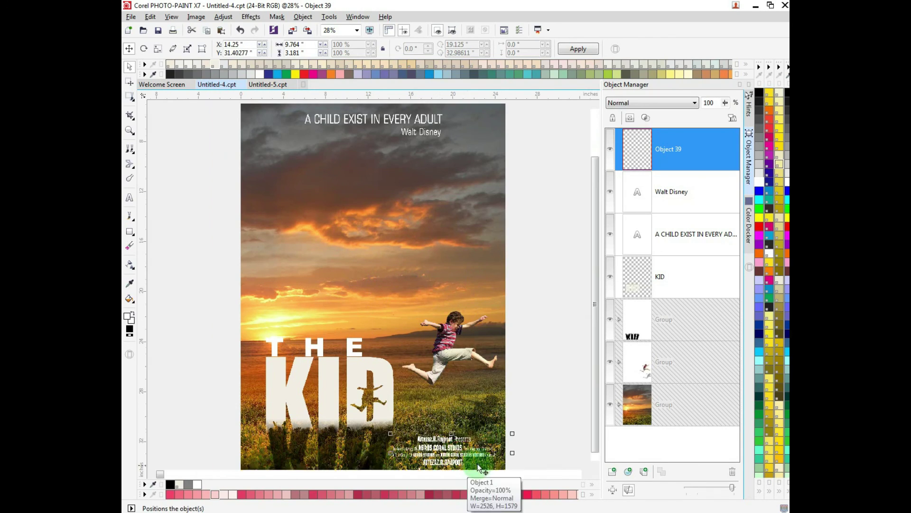
scroll(511, 437, up, 3)
scroll(429, 429, up, 1)
scroll(409, 397, up, 2)
scroll(409, 396, down, 2)
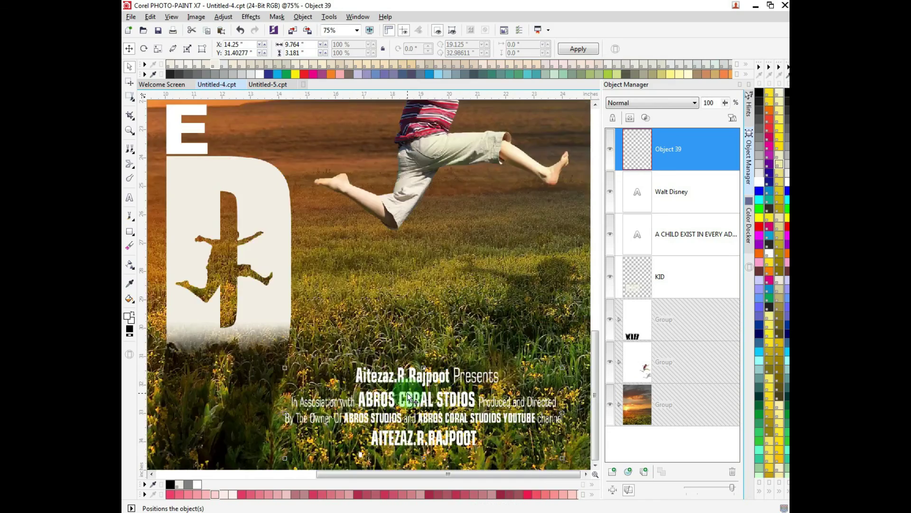
scroll(530, 468, down, 1)
scroll(539, 466, up, 1)
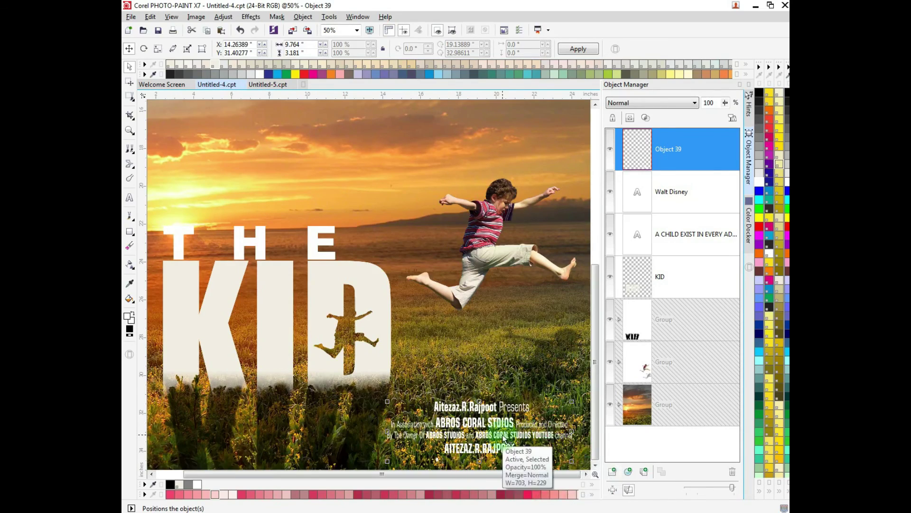
drag(564, 433, 574, 436)
Deselect the credits block and zoom in and out to check its placement.
scroll(503, 355, down, 2)
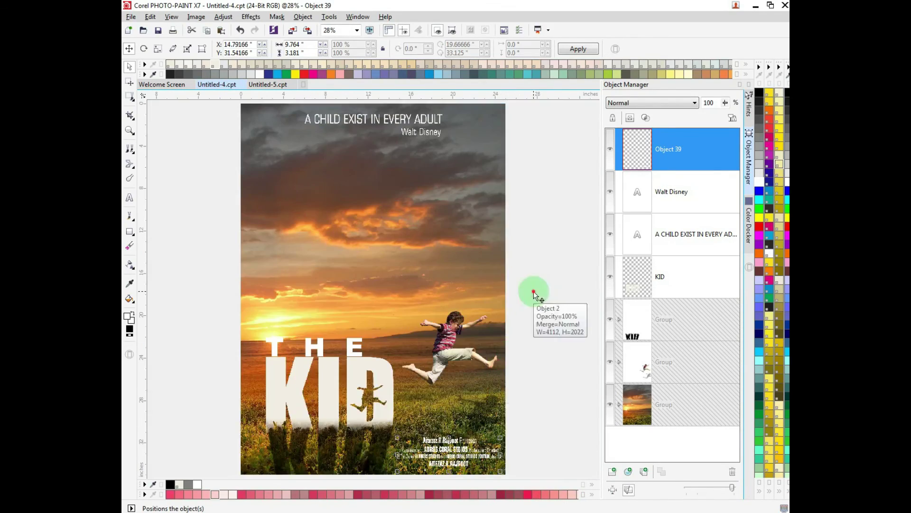
click(565, 261)
scroll(462, 450, up, 3)
scroll(446, 417, up, 1)
scroll(332, 413, up, 1)
scroll(367, 401, down, 1)
scroll(366, 400, down, 2)
click(568, 190)
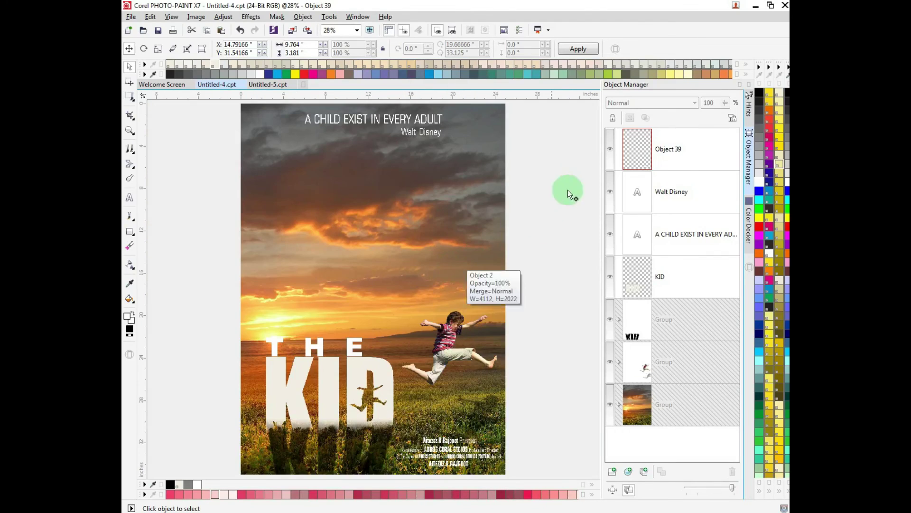
Group the four text layers, credits through the KID title, and lock the group.
click(670, 147)
shift+click(679, 242)
shift+click(674, 273)
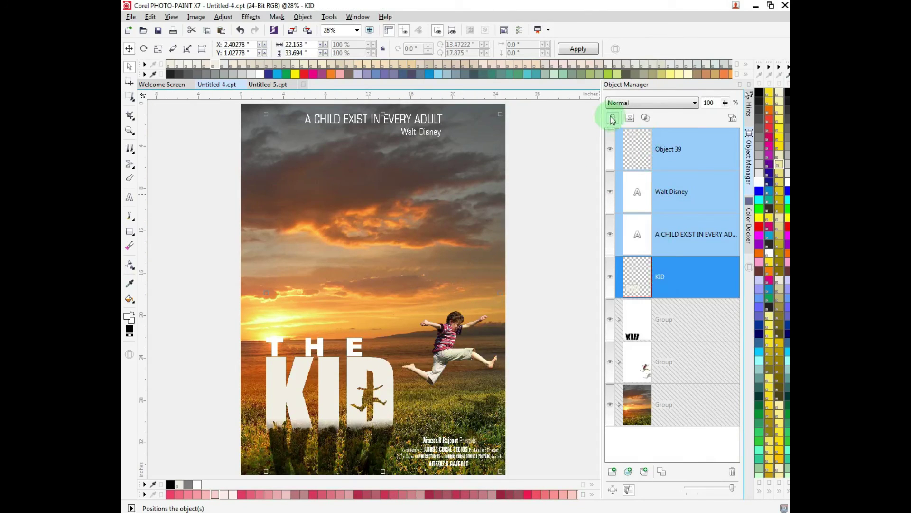
right_click(645, 160)
click(660, 342)
click(612, 119)
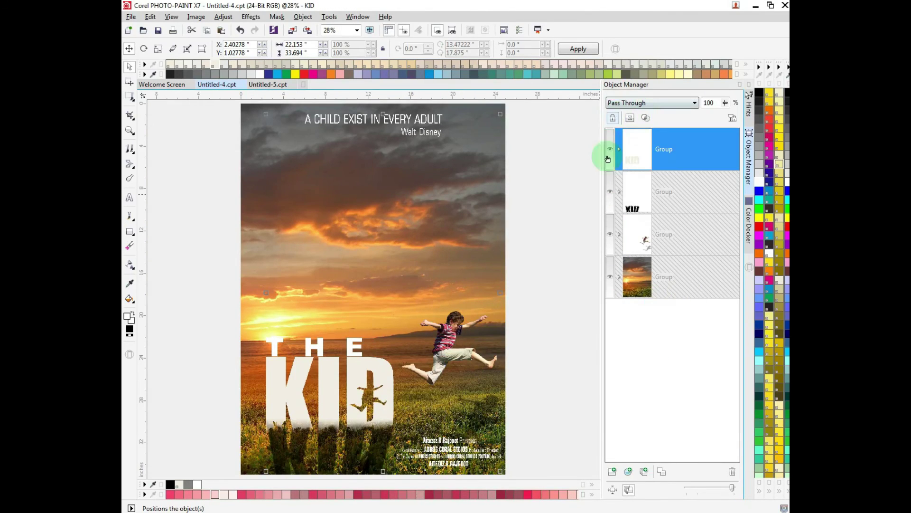
Merge all four poster groups into one combined group and lock it.
click(617, 200)
shift+click(661, 275)
click(656, 147)
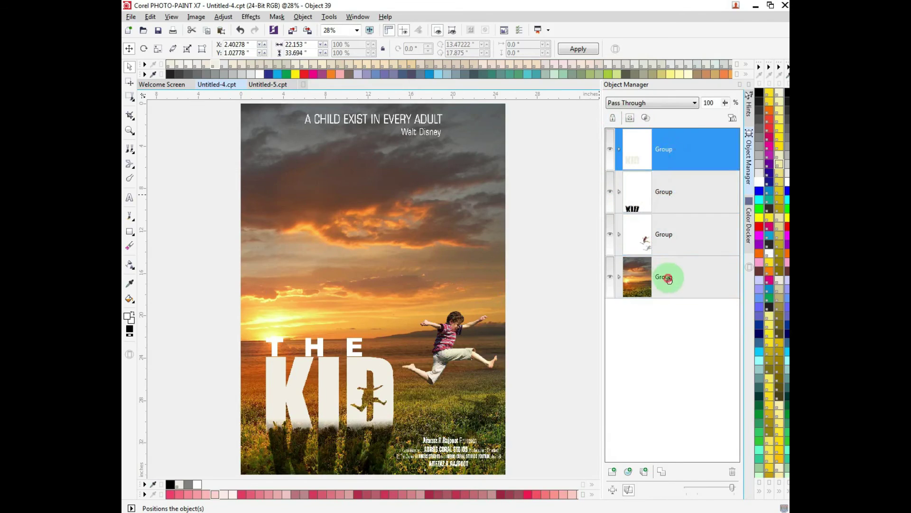
shift+click(665, 275)
right_click(665, 275)
click(688, 289)
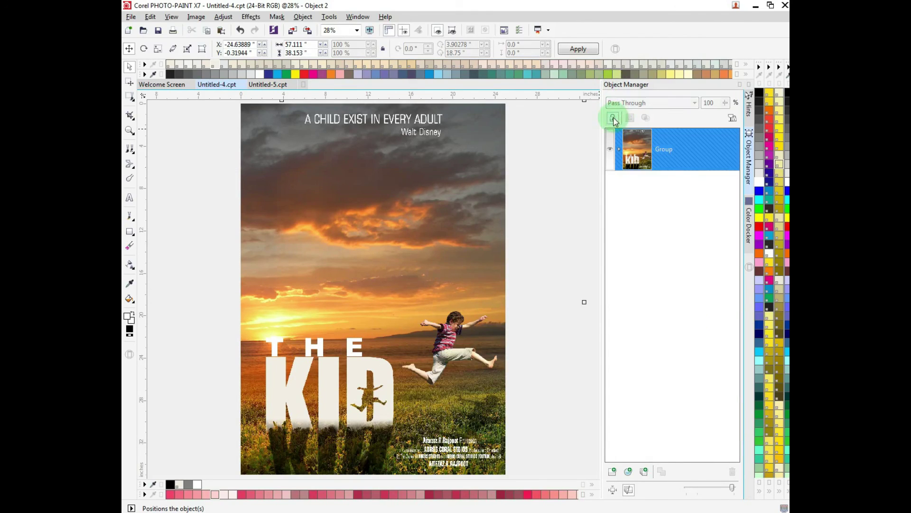
click(612, 118)
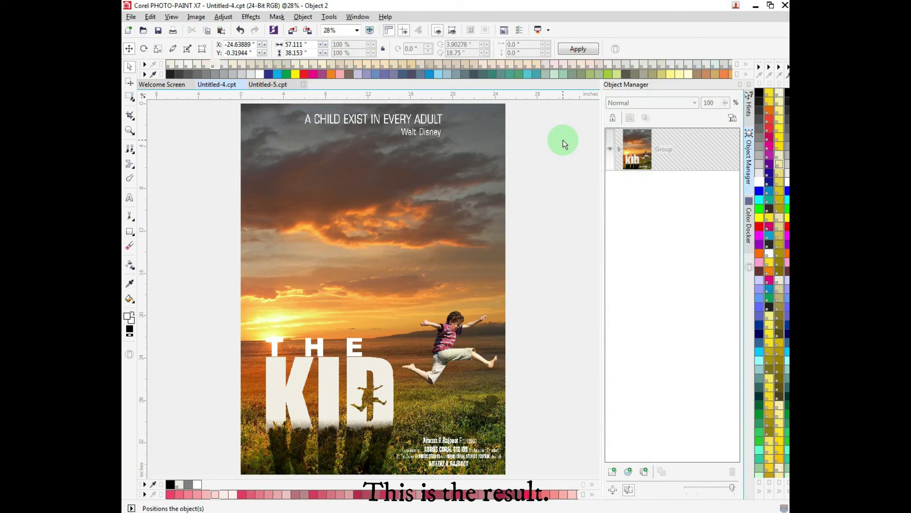